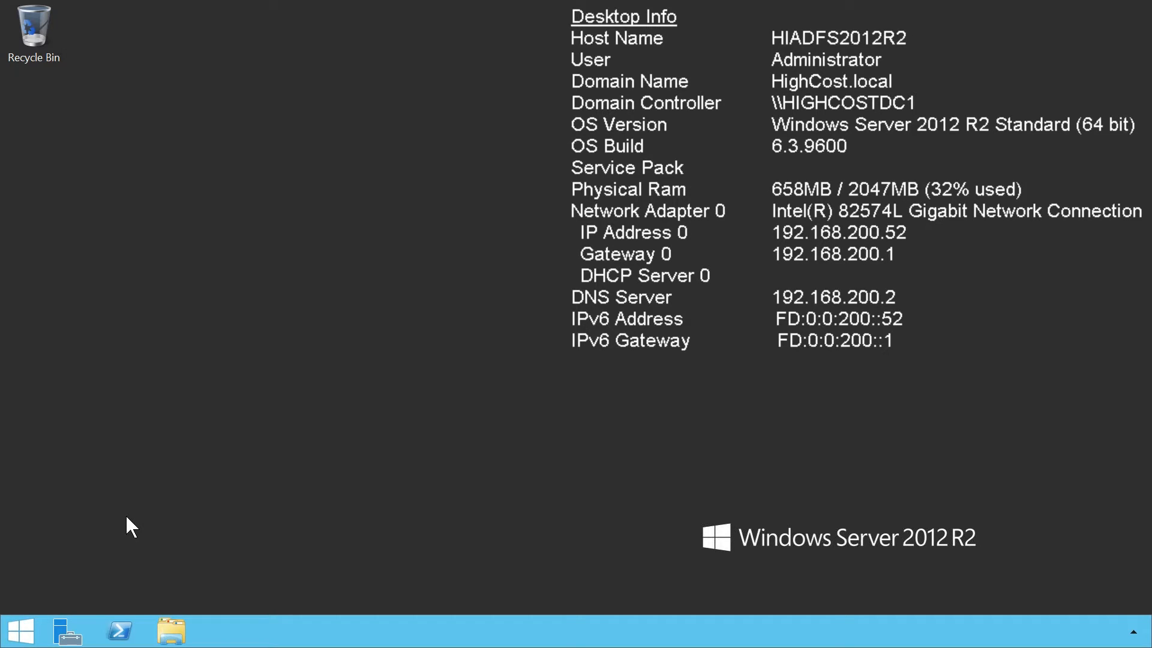
Start adding roles and features in Server Manager, using a role-based or feature-based installation on server HIADFS2012R2 from the server pool.
click(89, 631)
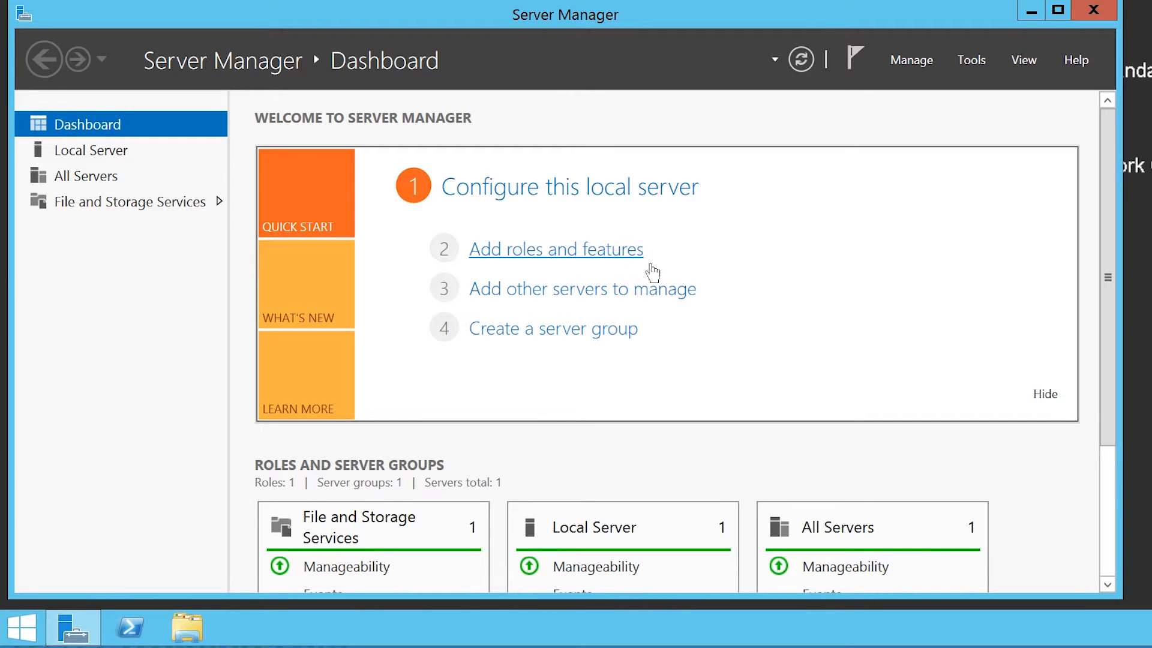
click(484, 264)
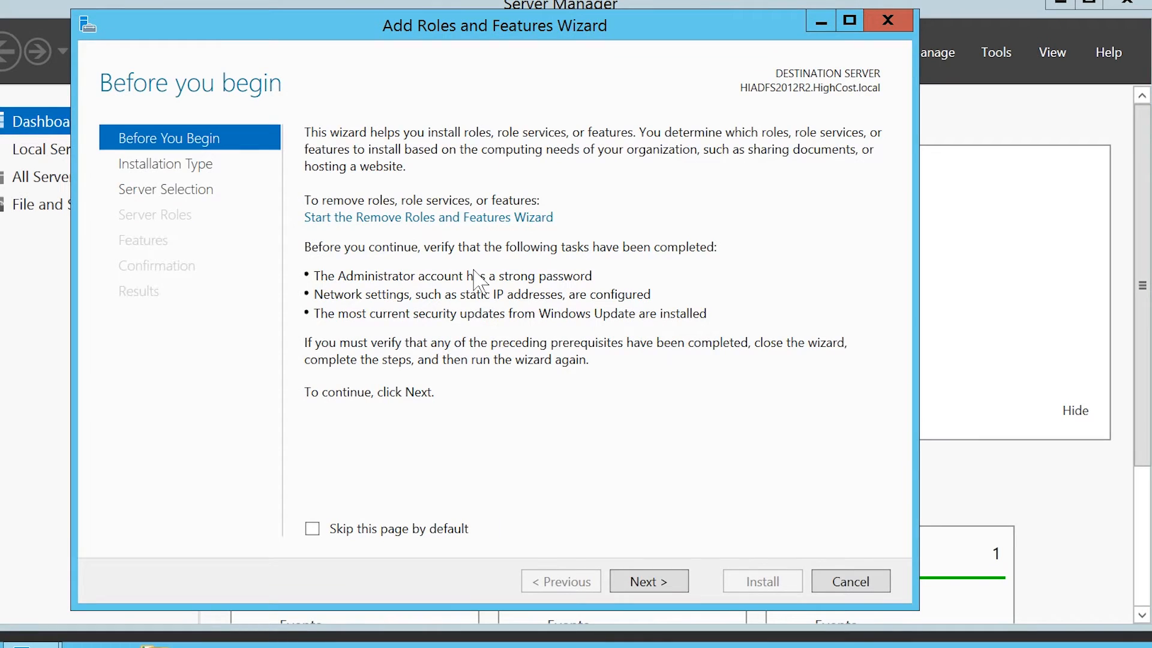
click(688, 587)
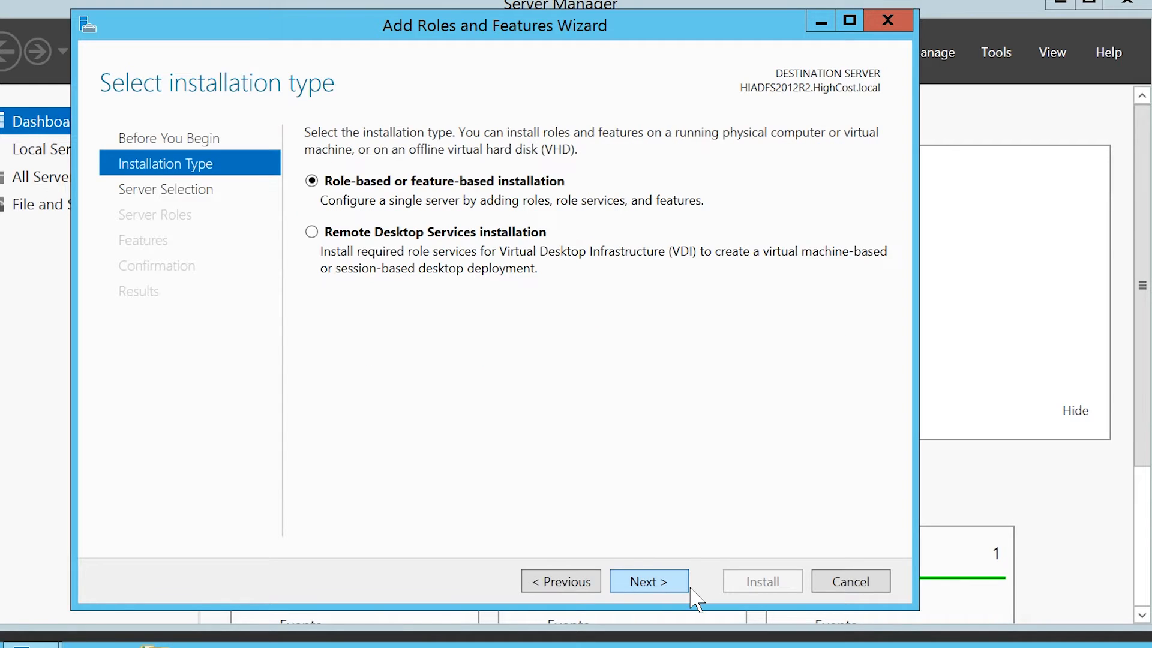
click(688, 588)
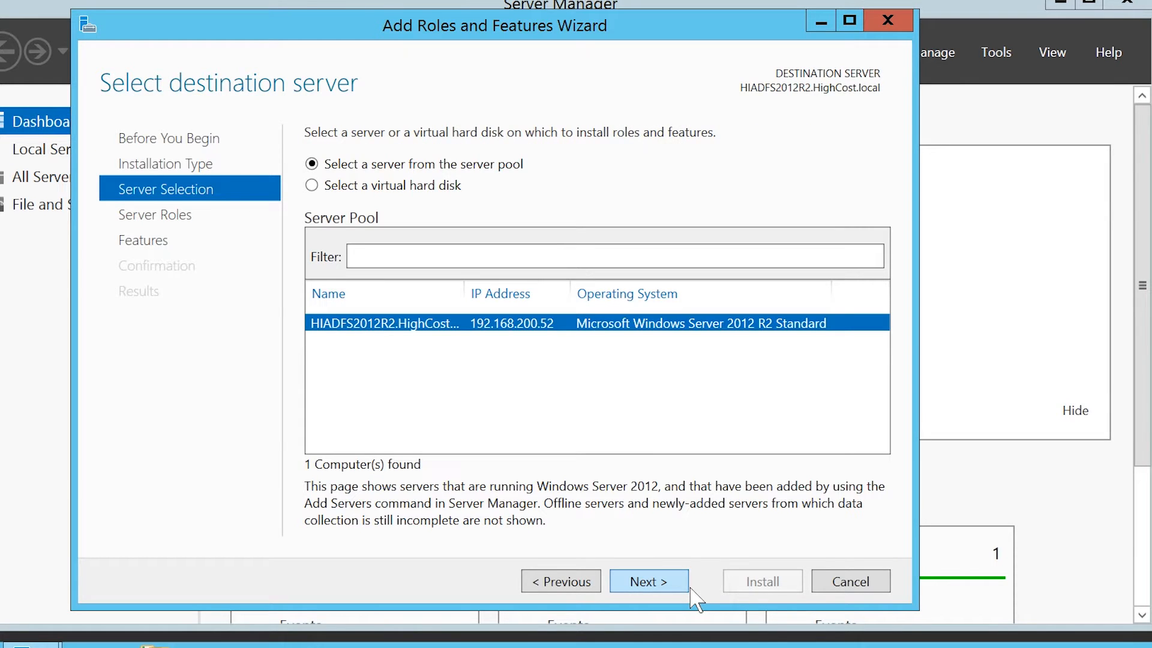
click(688, 588)
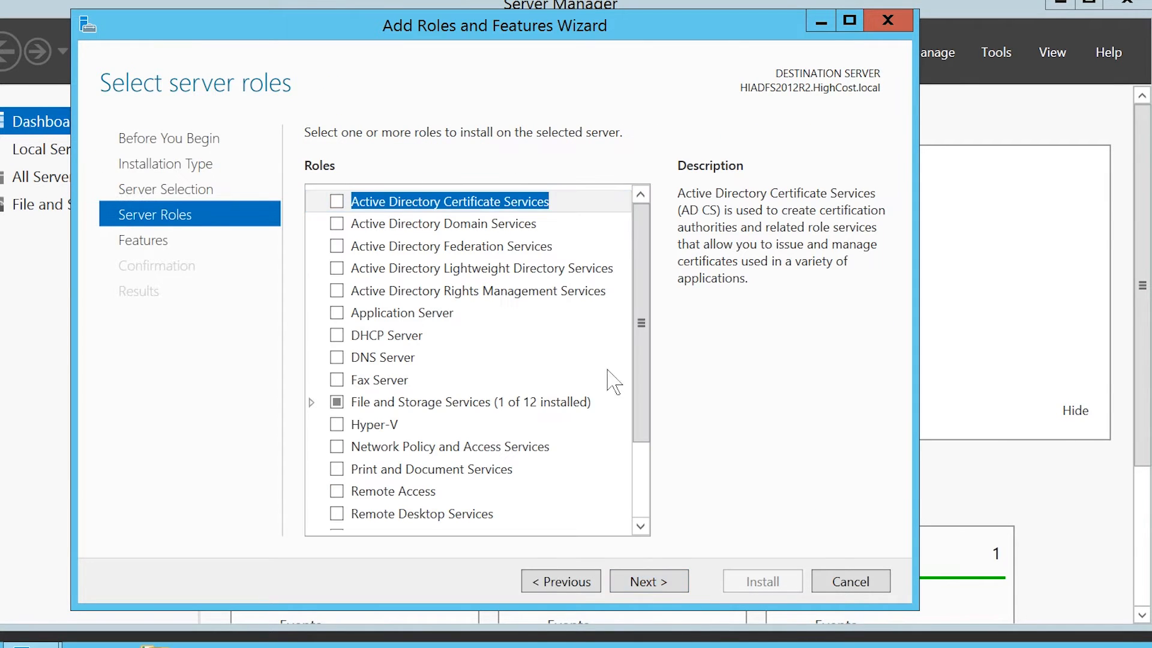
Select the Active Directory Certificate Services and Active Directory Federation Services roles for installation.
click(337, 201)
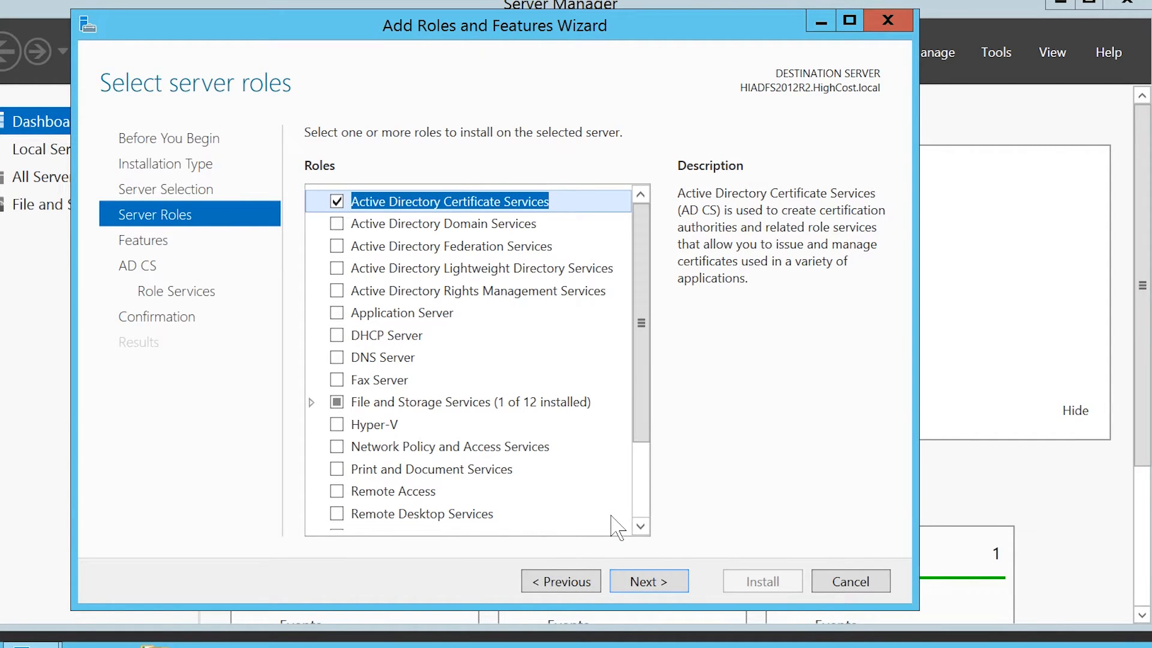
click(548, 255)
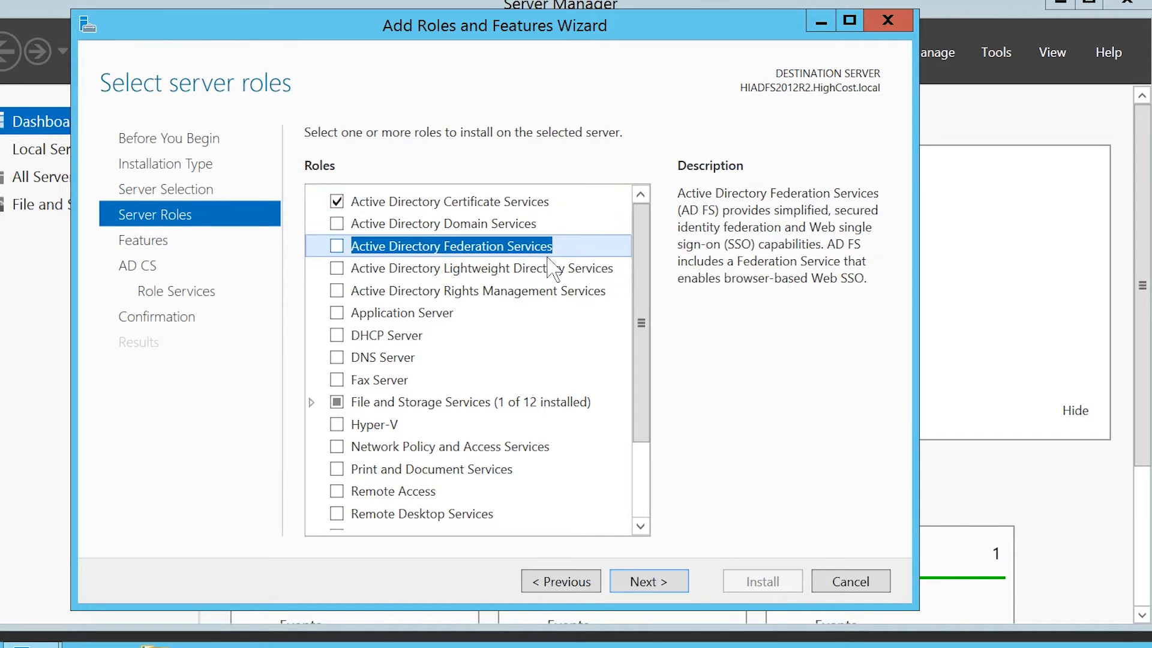
click(336, 247)
click(684, 589)
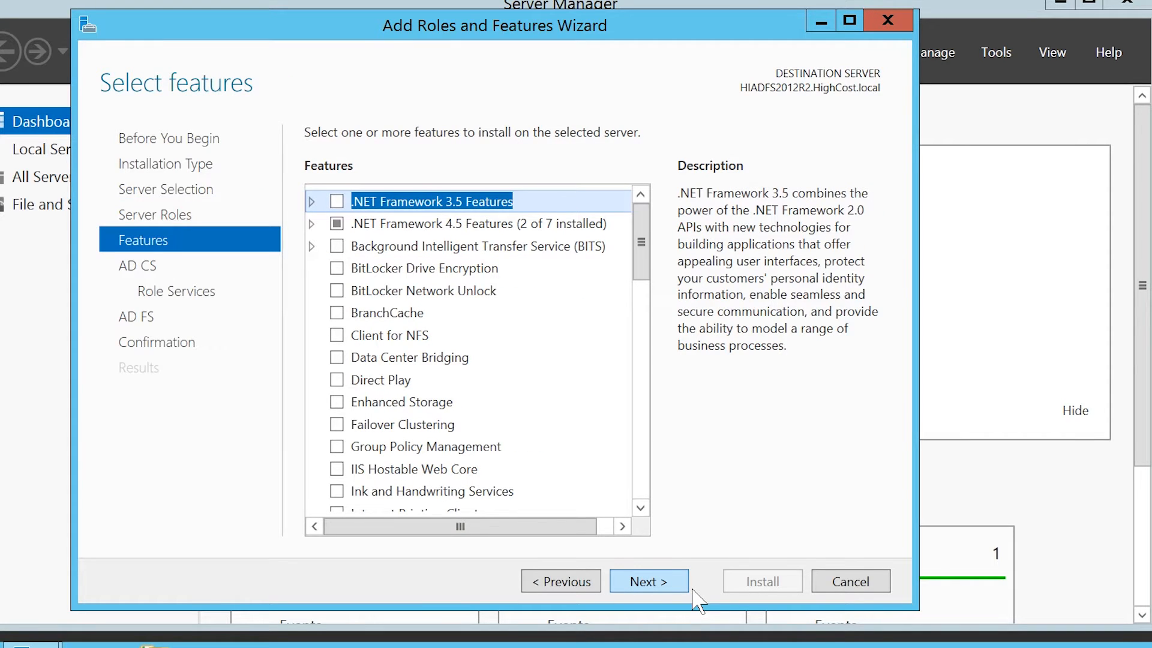
Install the chosen roles with the default features and only the Certification Authority role service, and close the wizard.
click(684, 588)
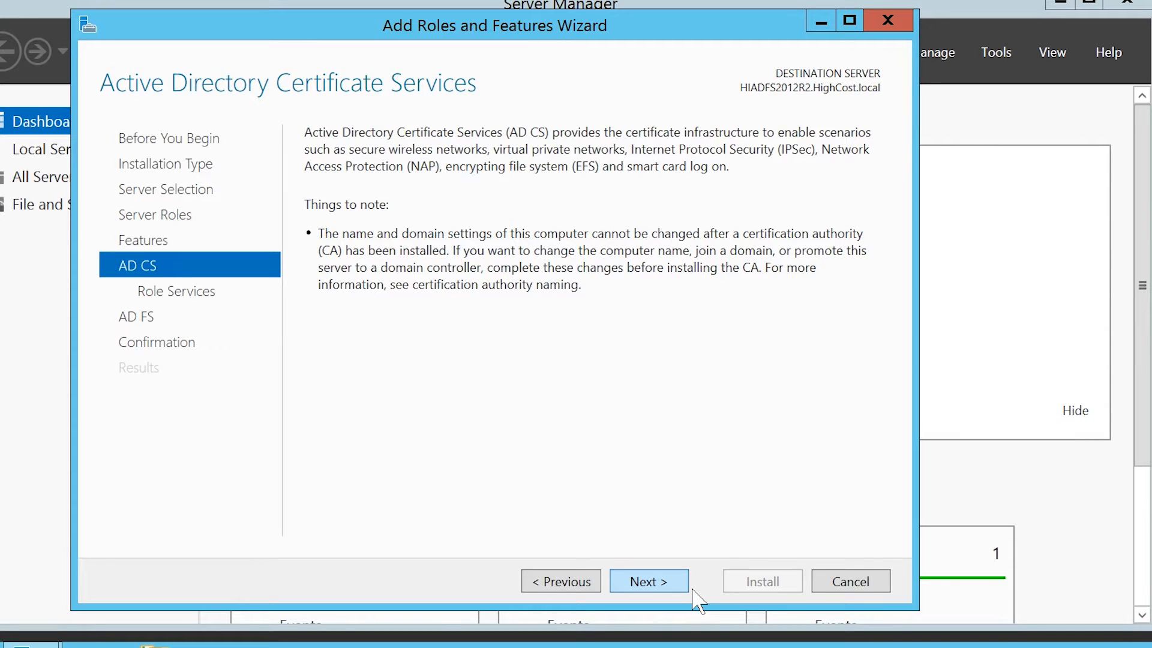
click(688, 589)
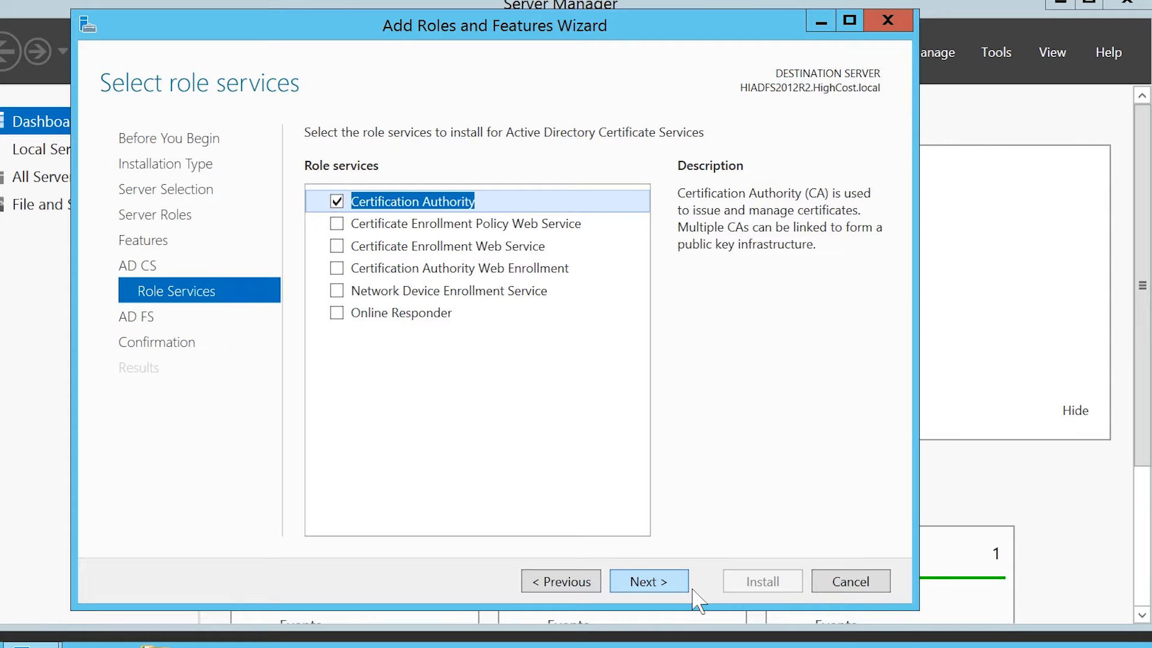
click(688, 589)
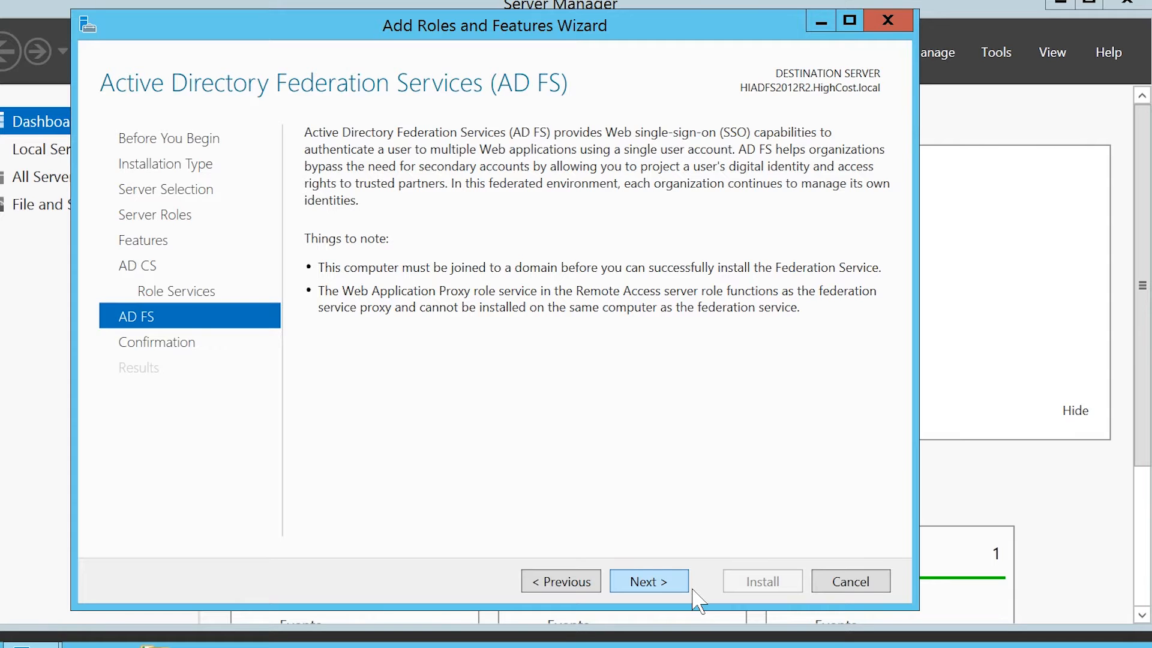
click(687, 589)
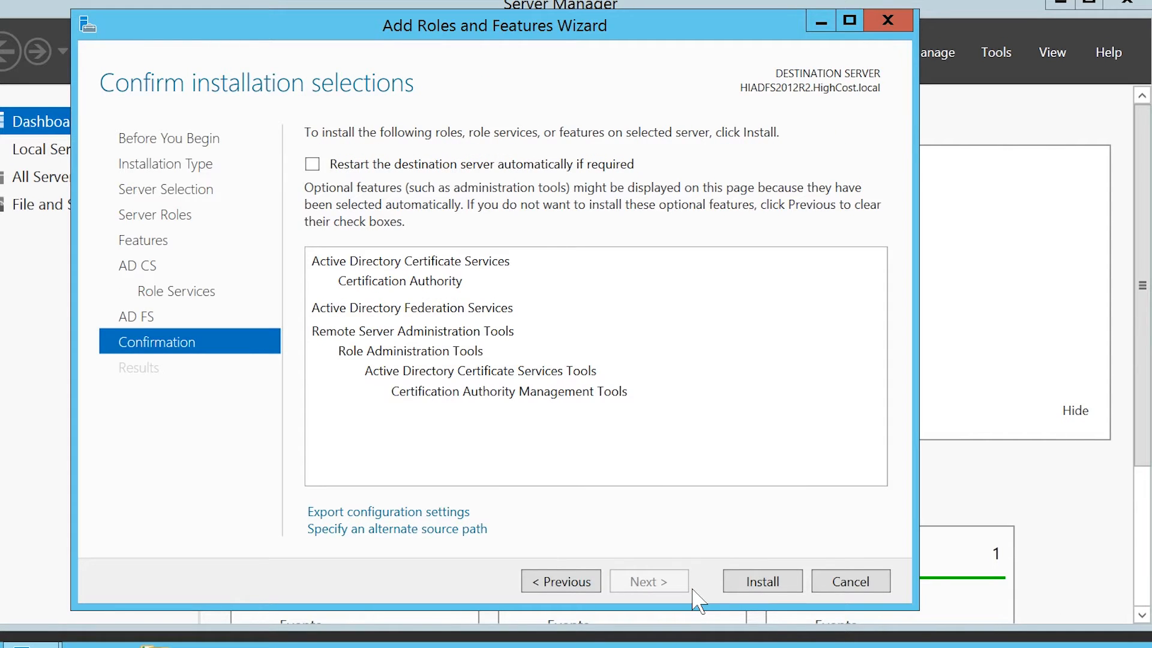
click(798, 591)
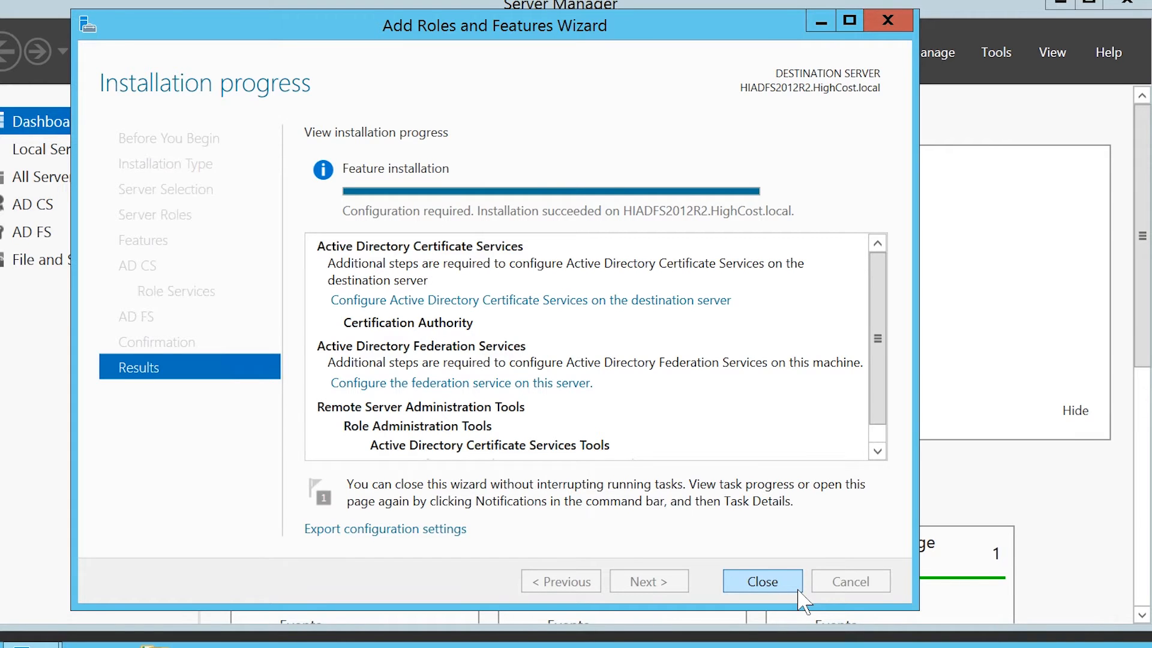
click(798, 589)
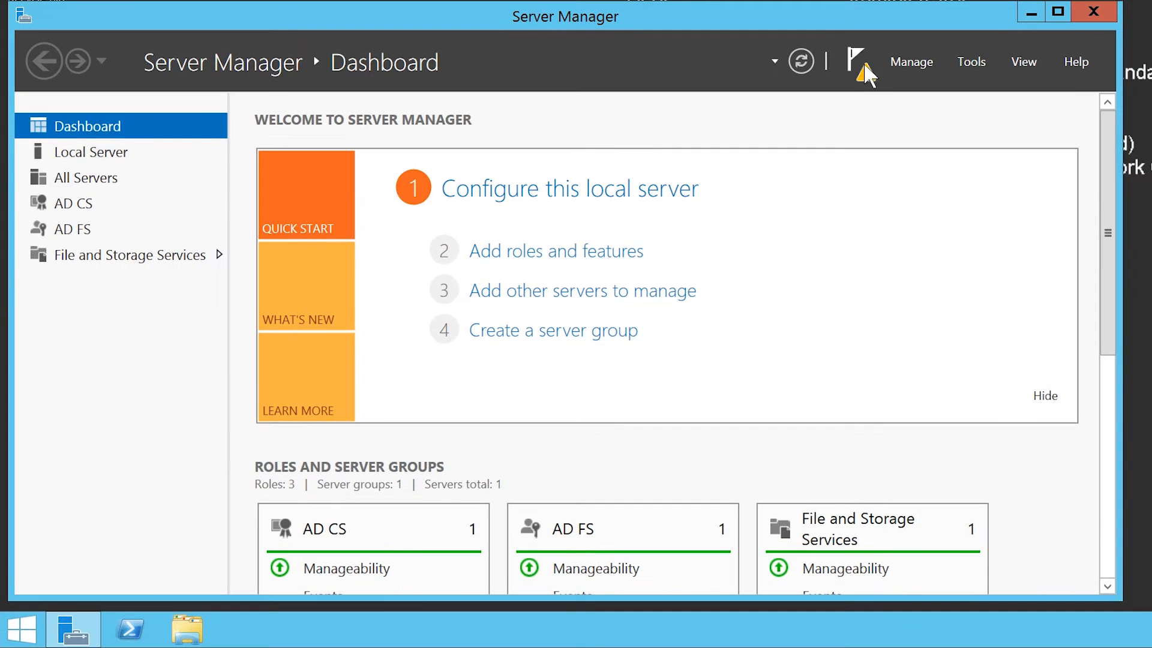
Start the post-deployment configuration of Active Directory Certificate Services with the current credentials and choose the Certification Authority role service.
click(856, 69)
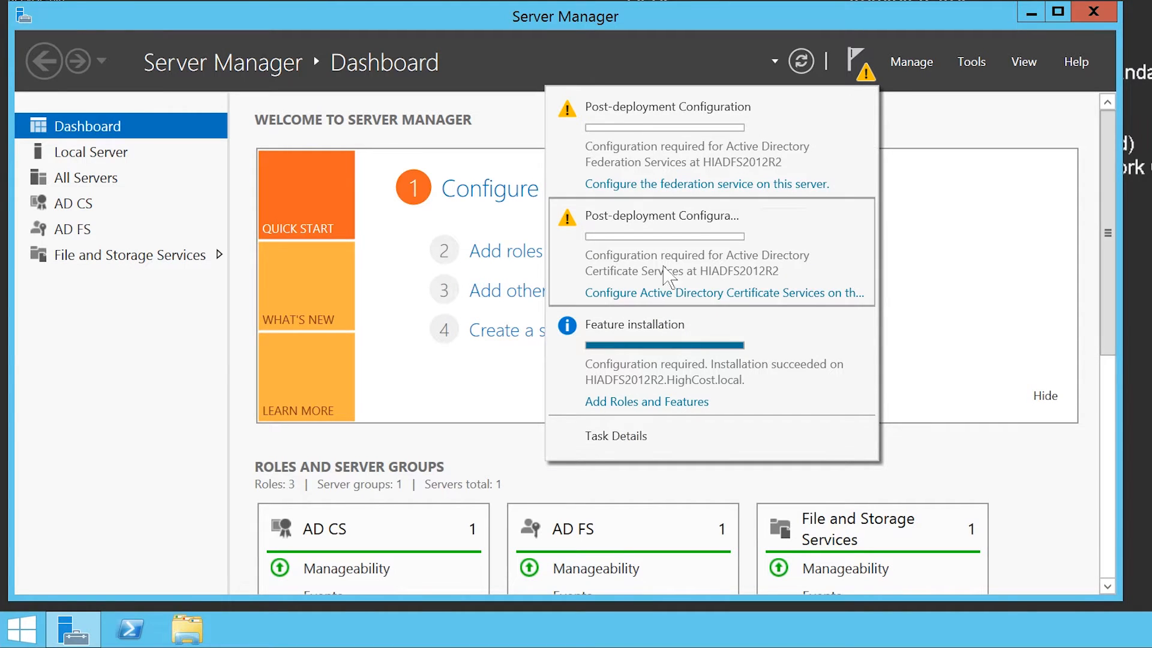
click(598, 308)
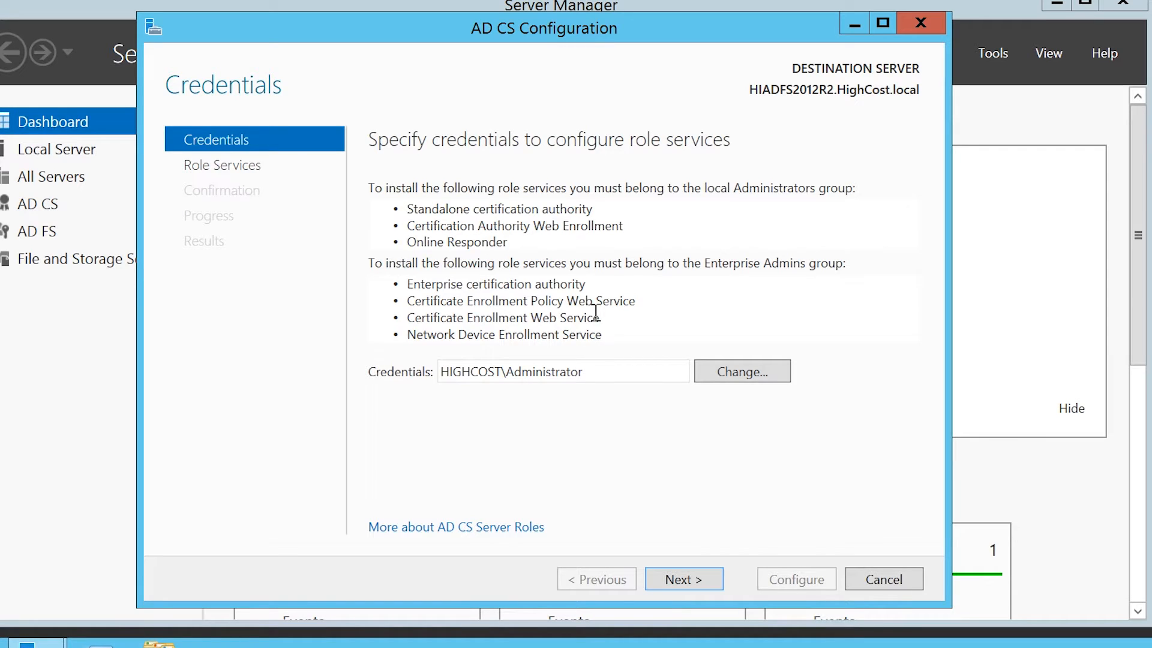
click(724, 587)
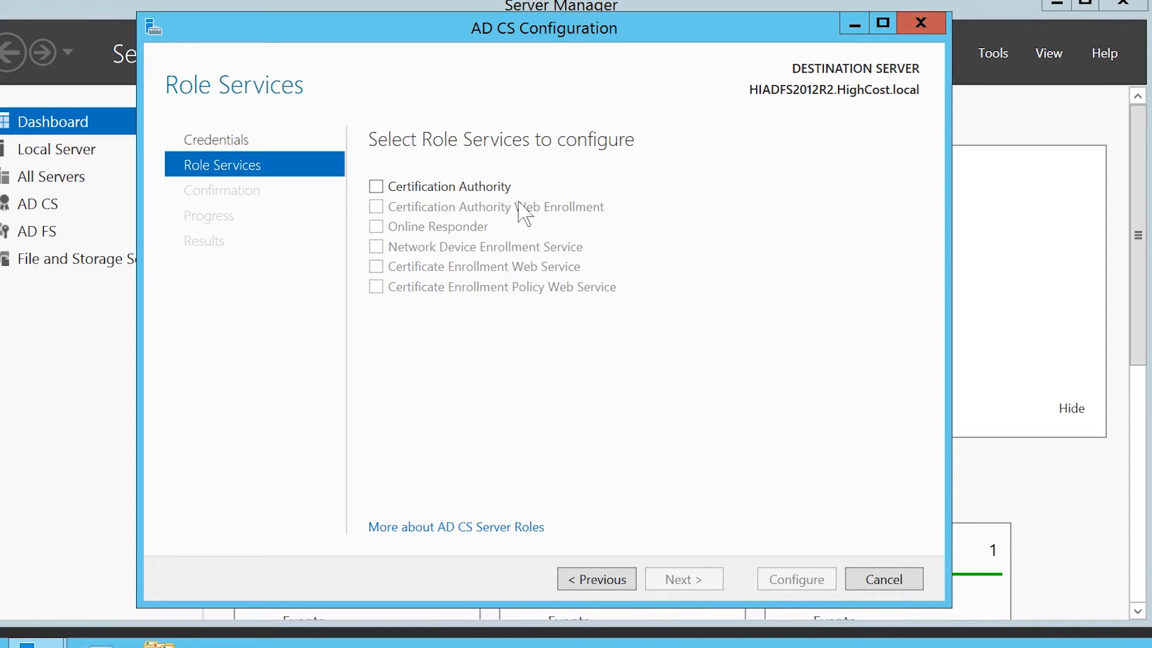
click(386, 193)
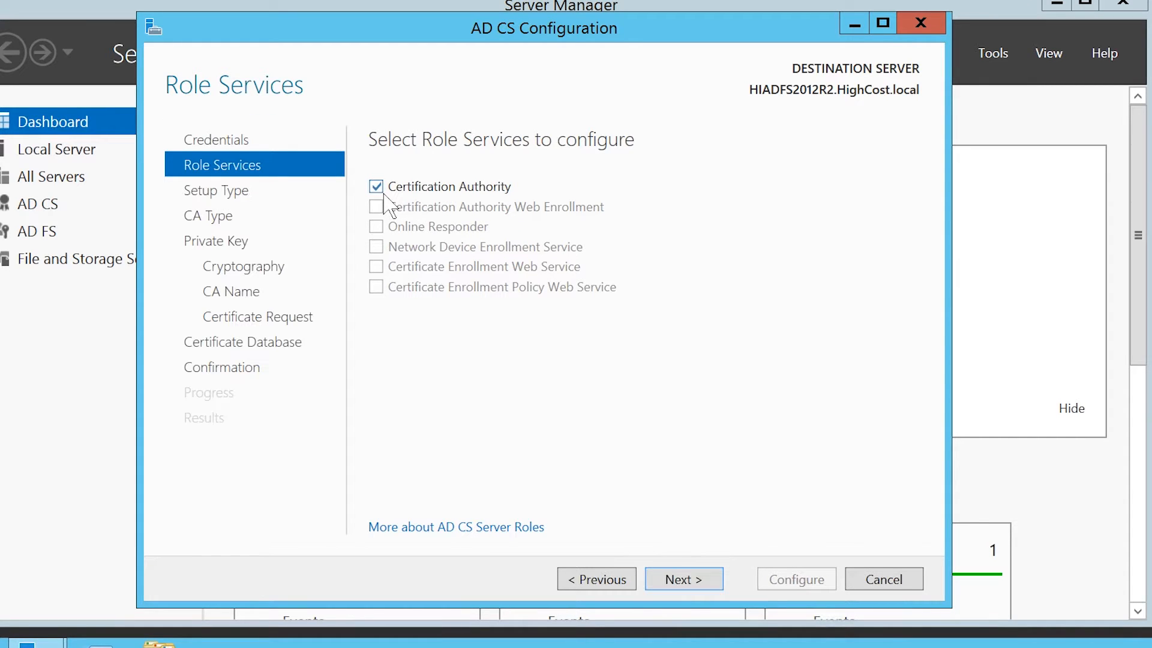
click(719, 582)
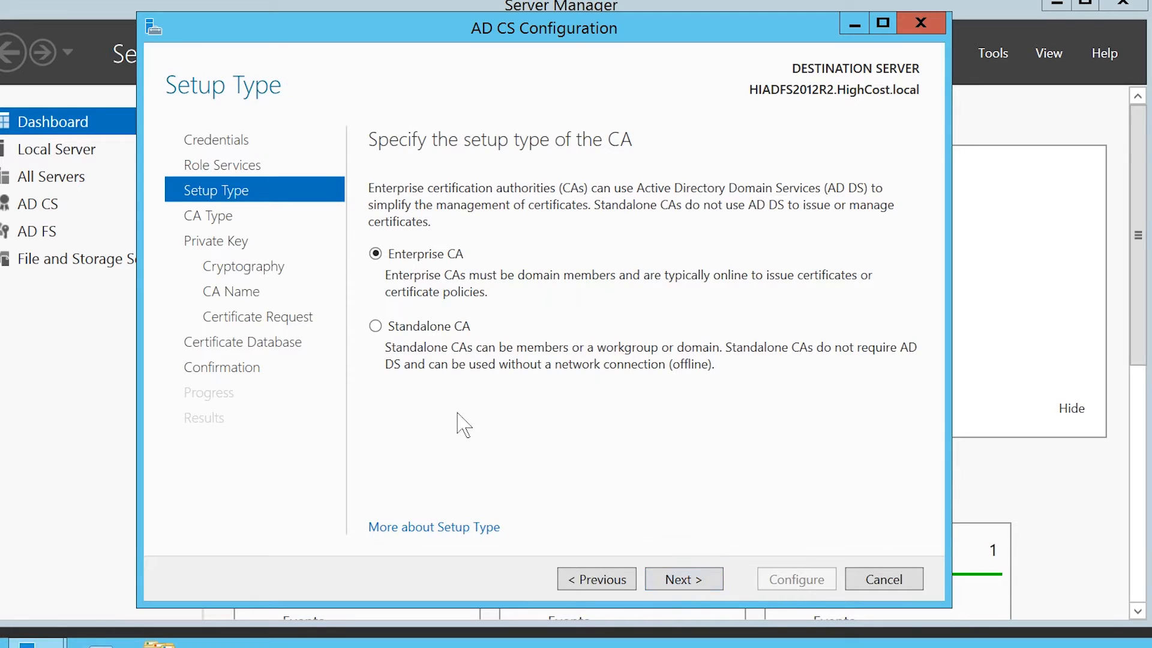
Set the certification authority's setup type to Standalone CA and its CA type to Root CA.
click(389, 334)
click(720, 583)
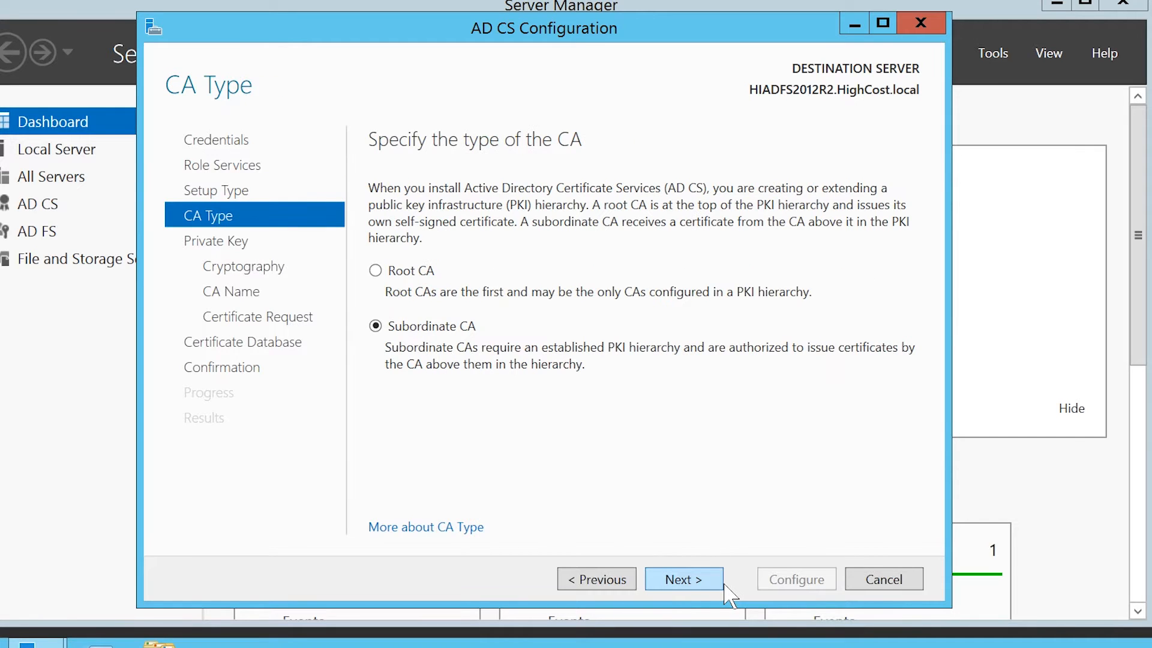
click(403, 281)
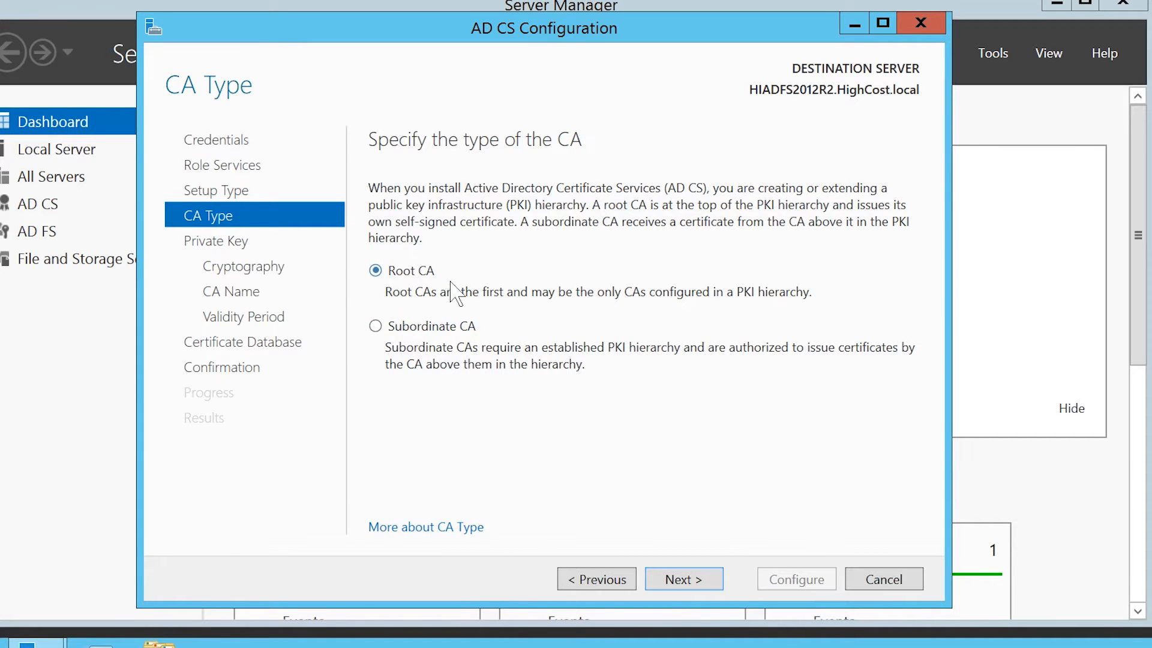
click(722, 582)
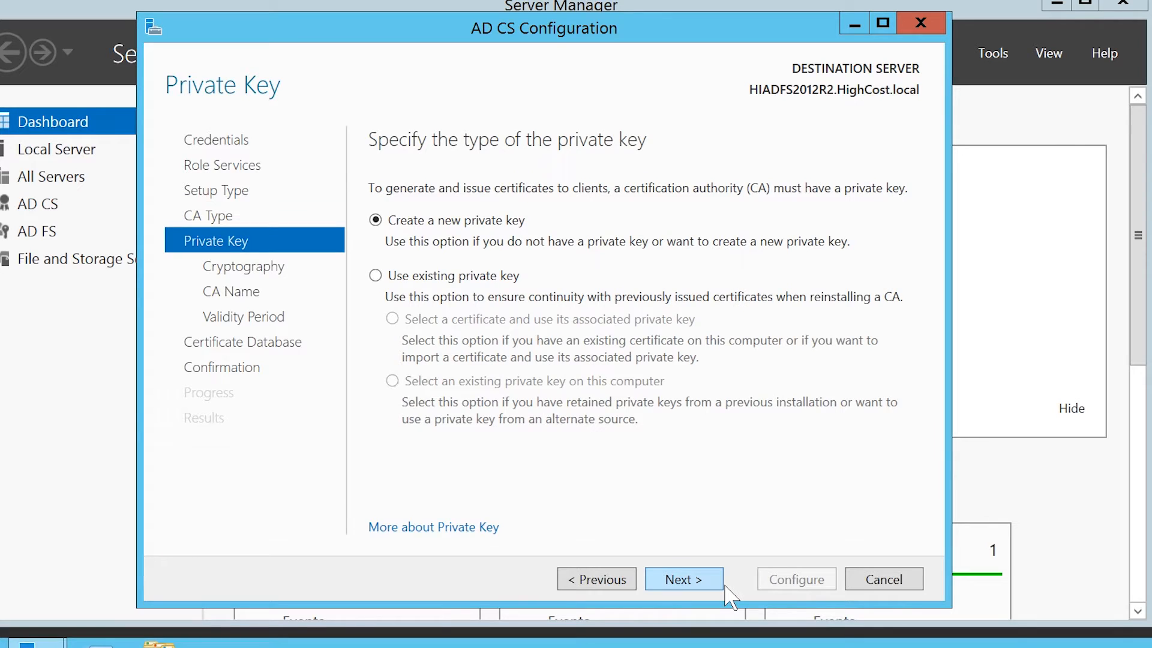
Configure the CA with a new private key and the default cryptography, name, validity and database settings, and close the configuration wizard.
click(723, 584)
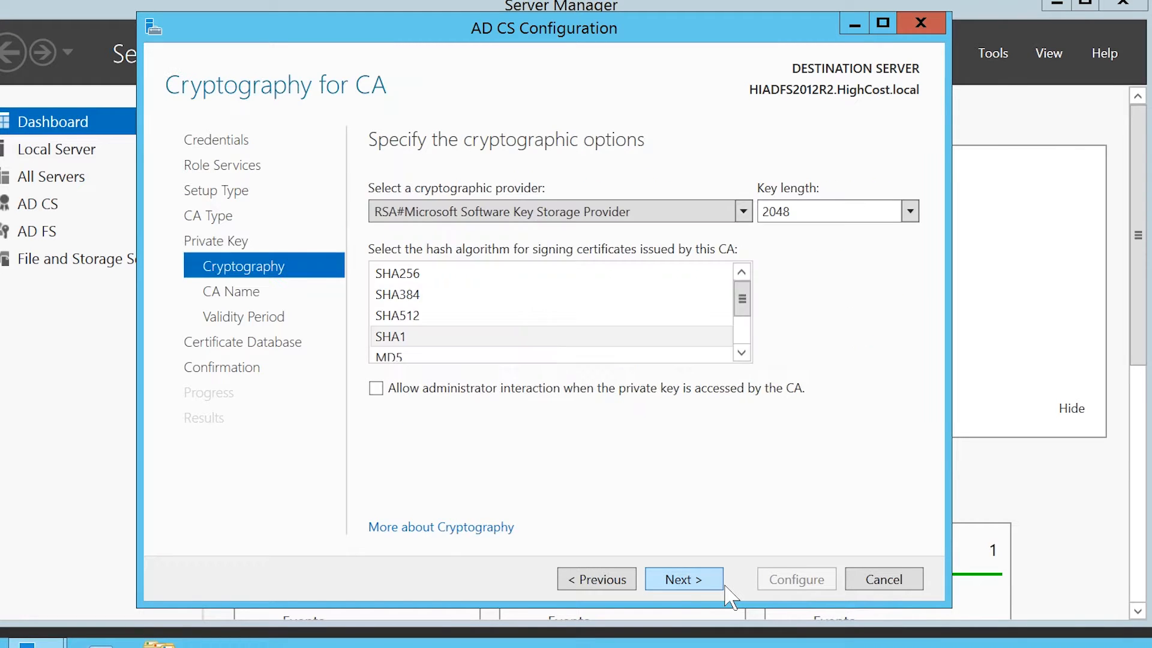
click(722, 585)
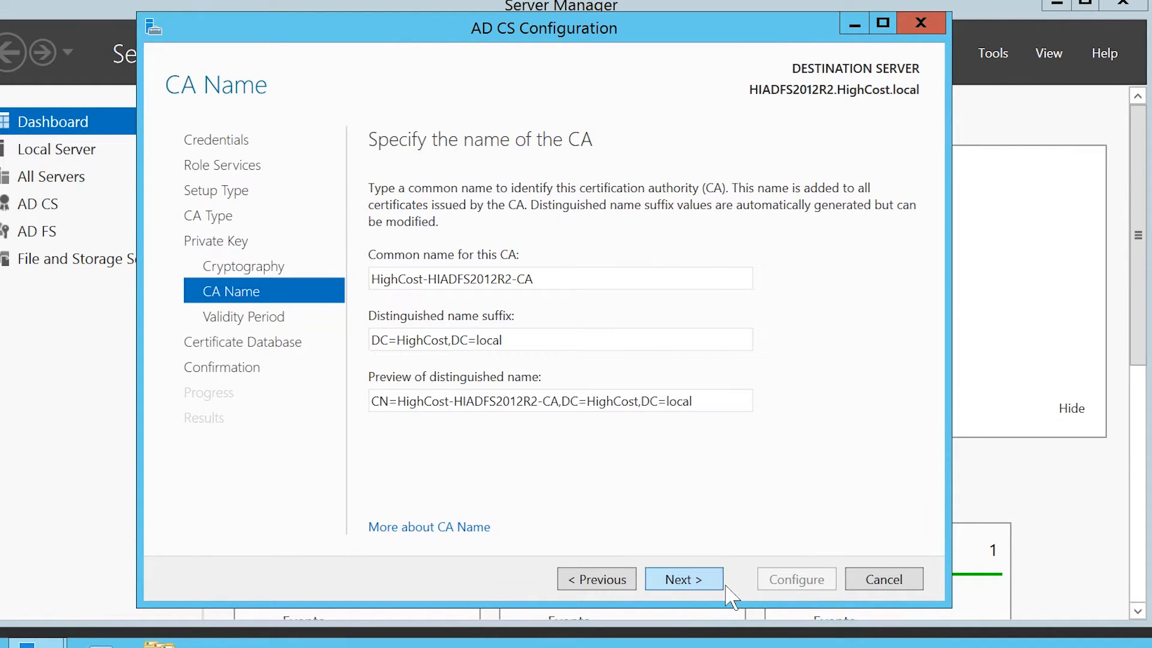
click(722, 583)
click(722, 584)
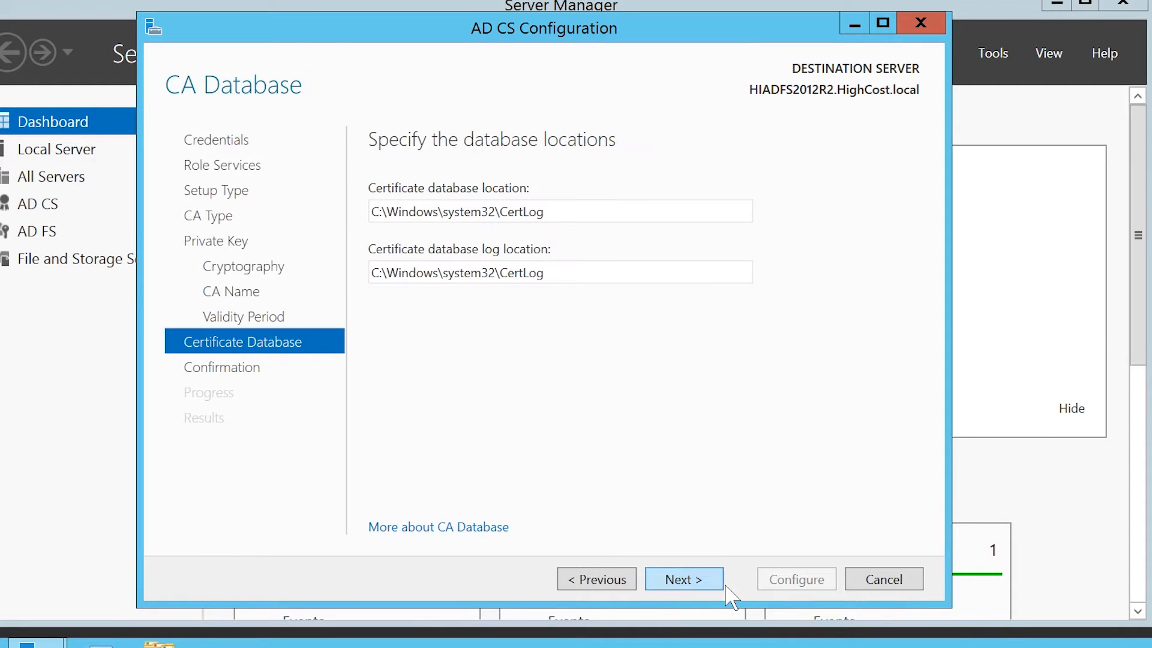
click(723, 584)
click(829, 584)
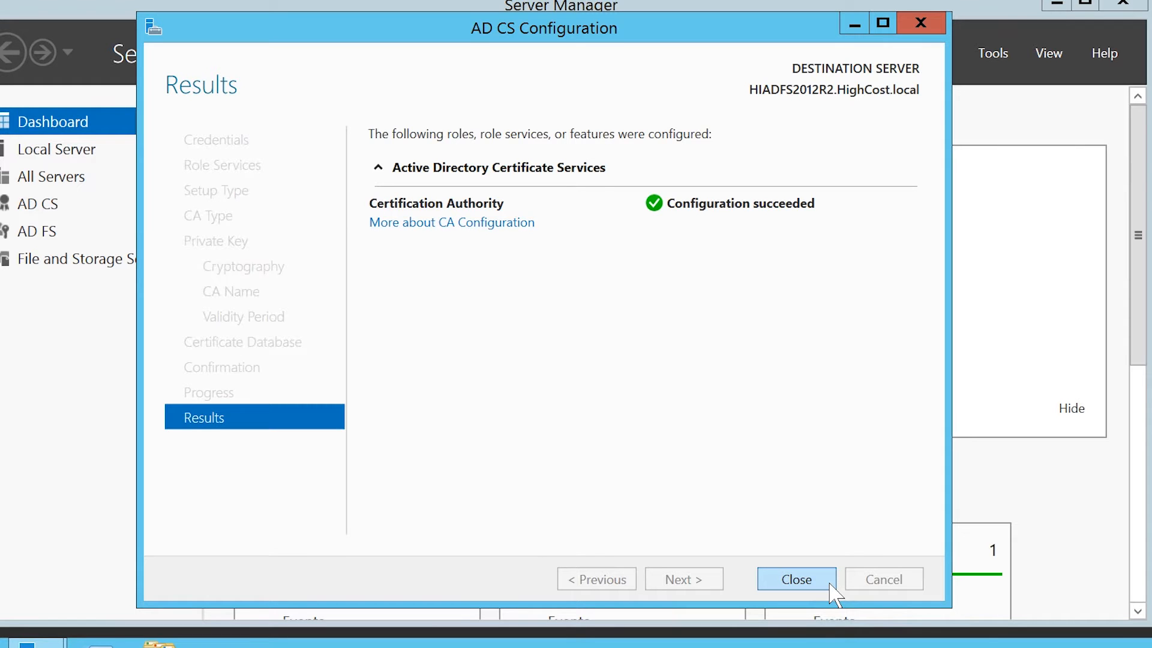
click(831, 585)
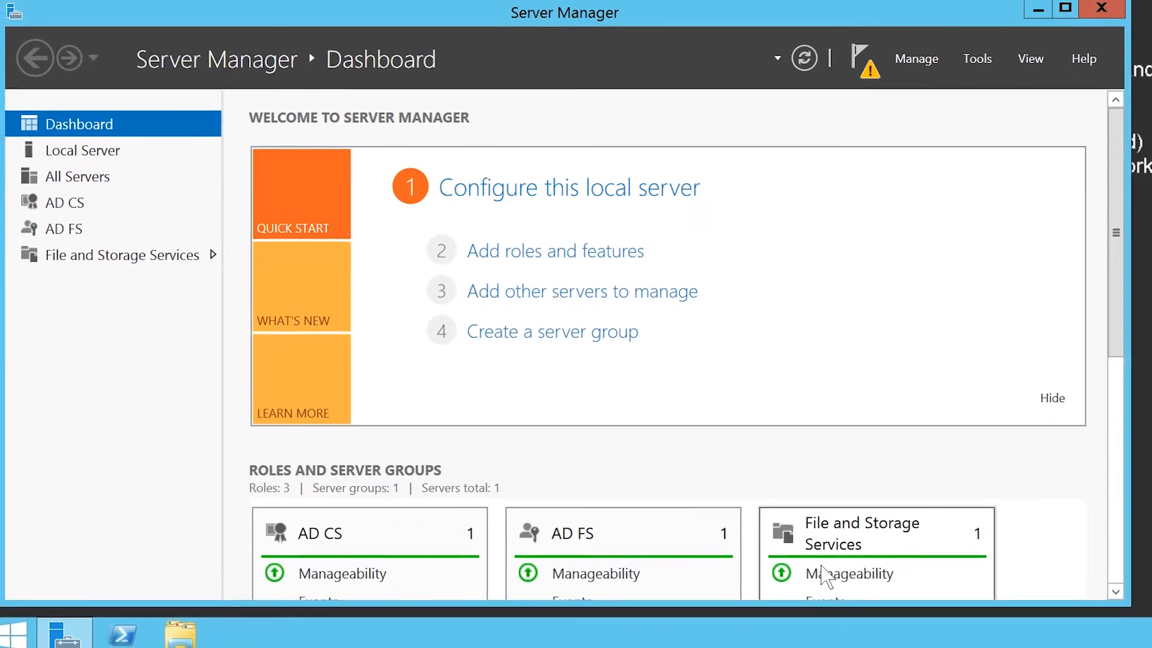
Open an empty Microsoft Management Console by running mmc.
right_click(15, 630)
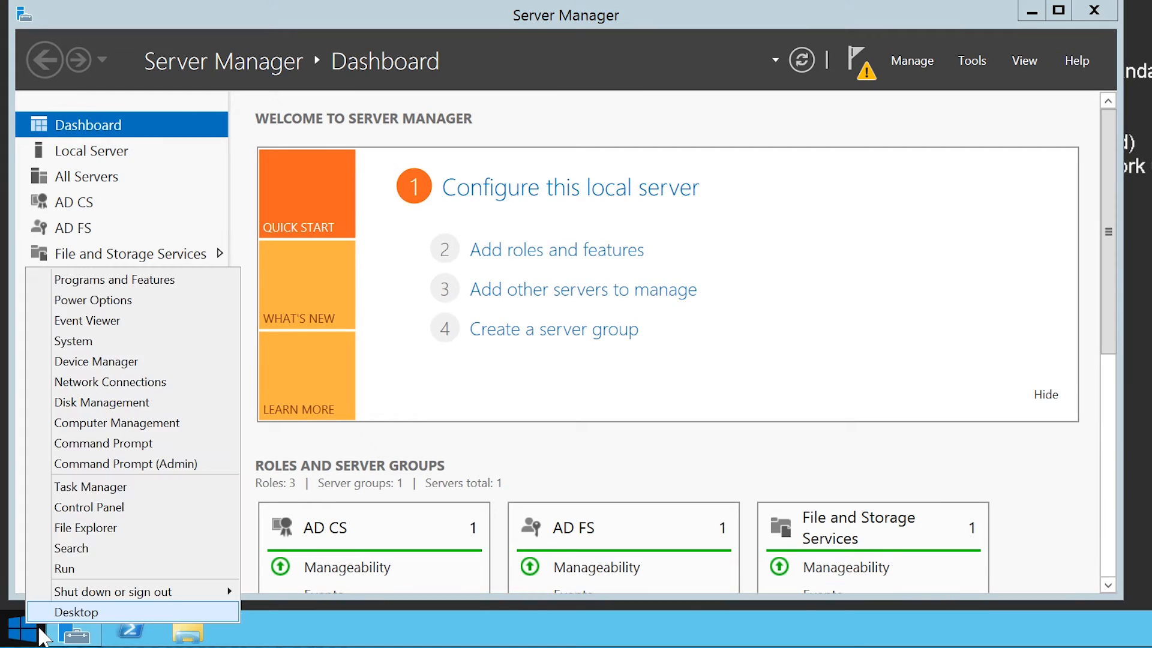
click(81, 570)
text(mmc)
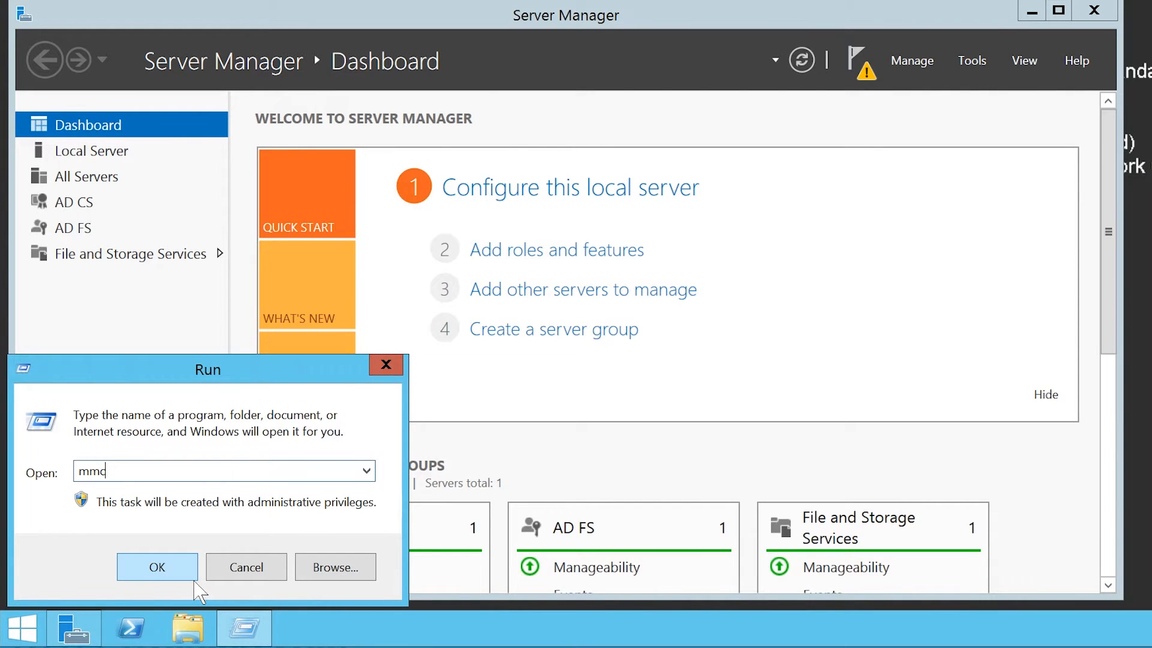
click(194, 581)
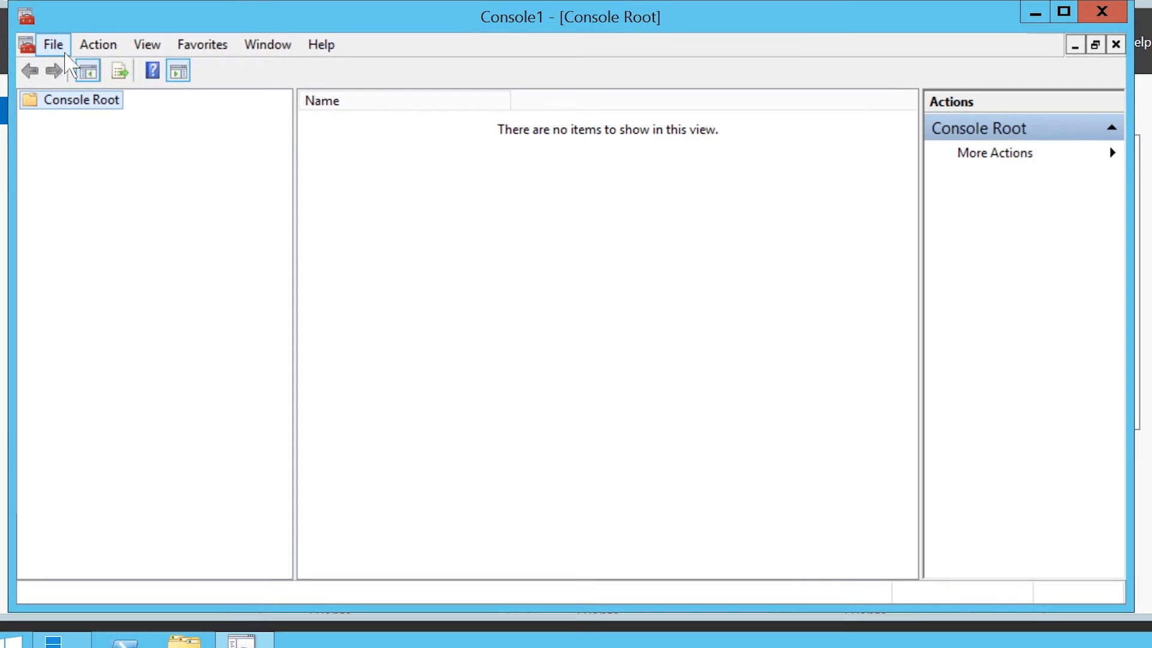
Add the Certificates snap-in to the console, managing the computer account on the local computer.
click(54, 46)
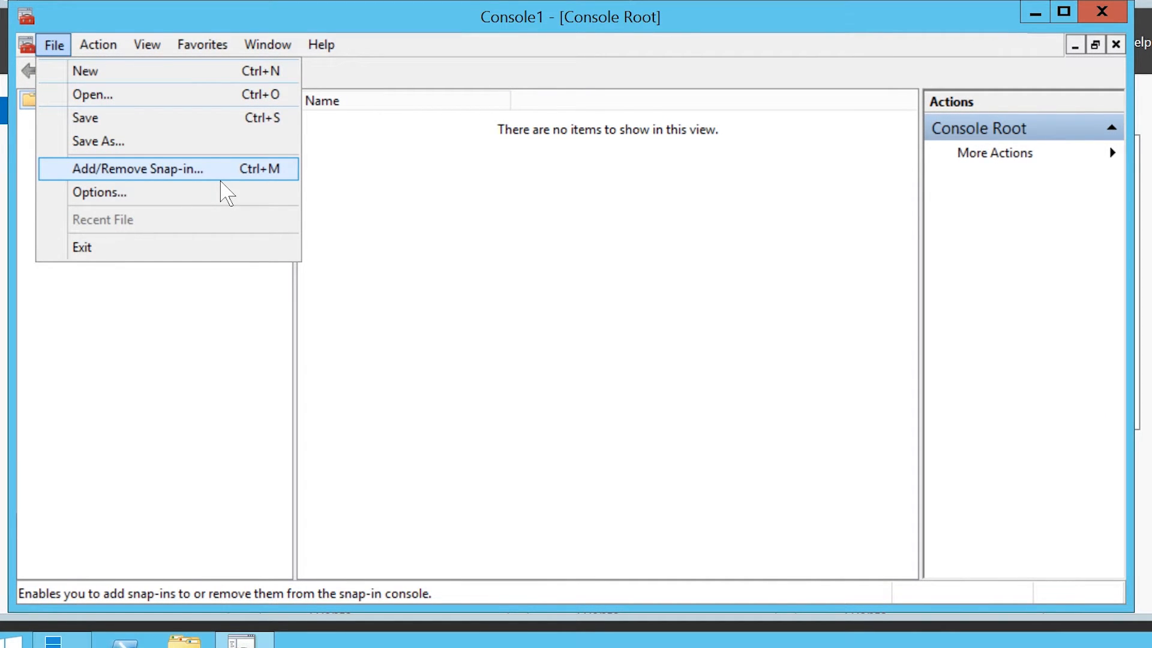
click(220, 178)
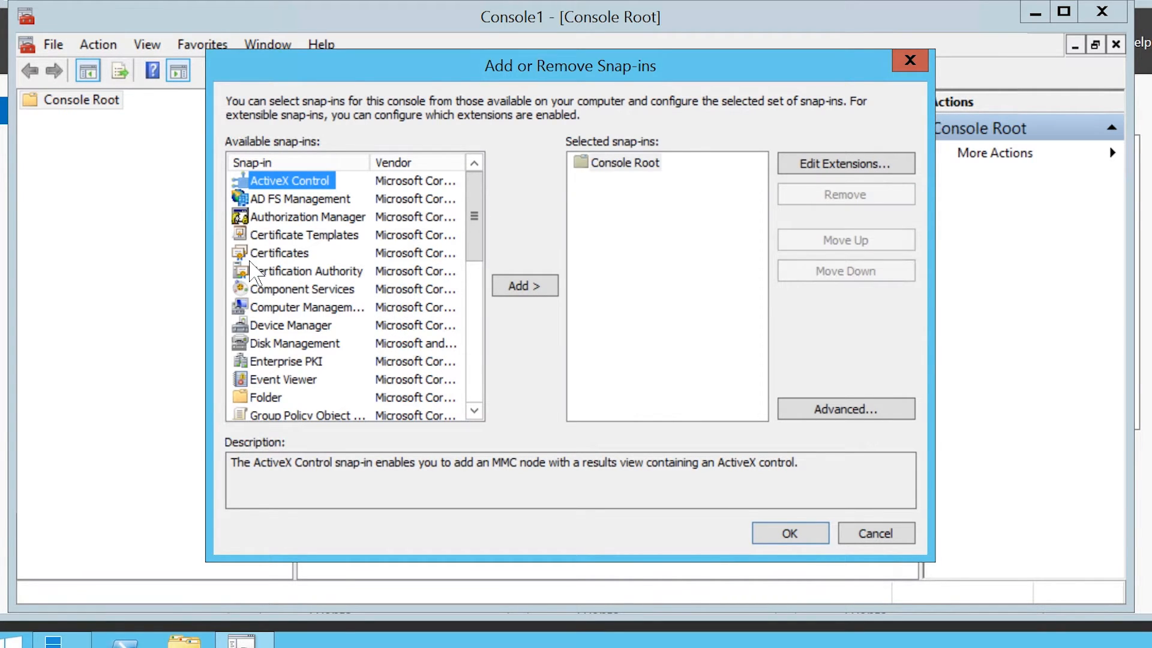
click(259, 253)
click(543, 290)
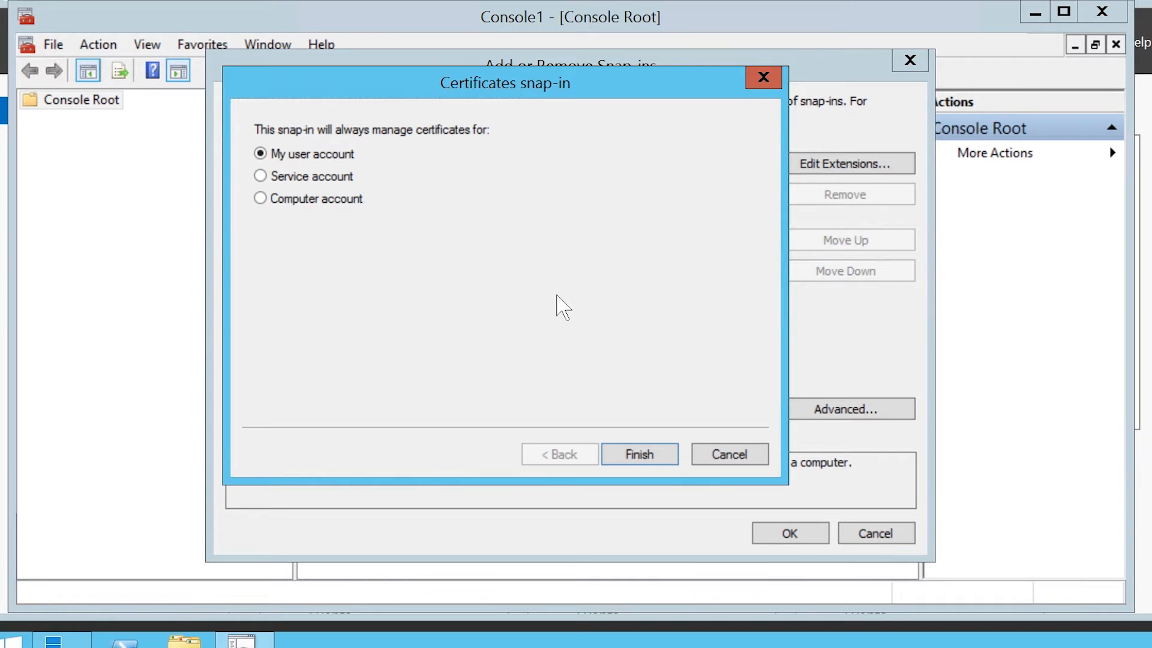
click(277, 202)
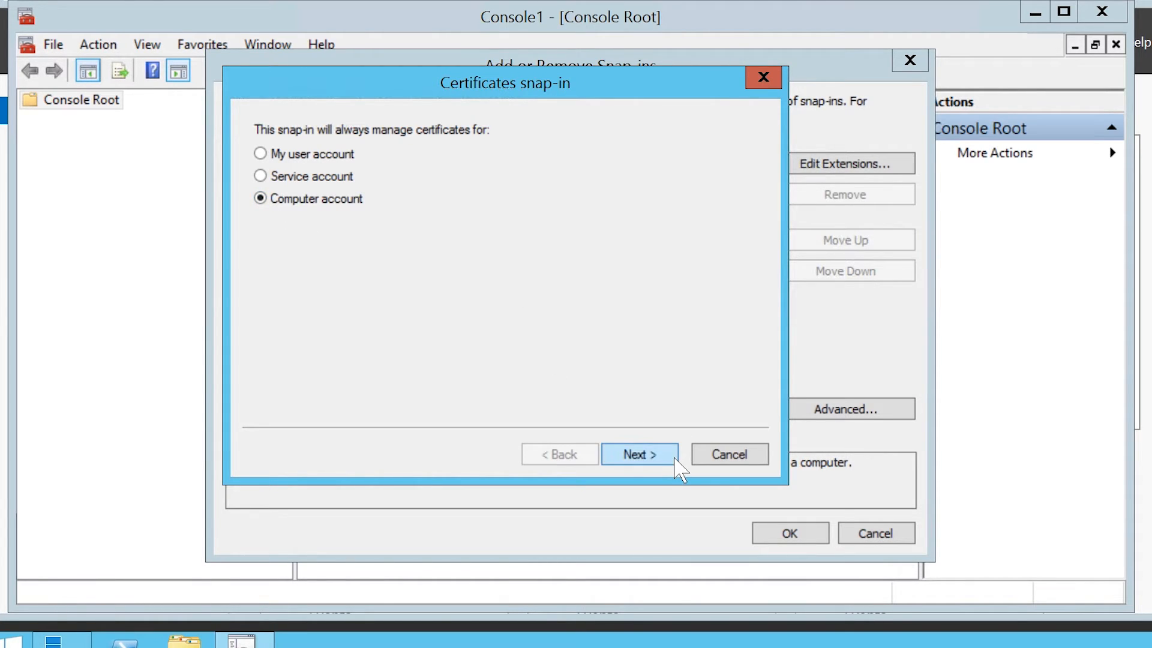
click(674, 459)
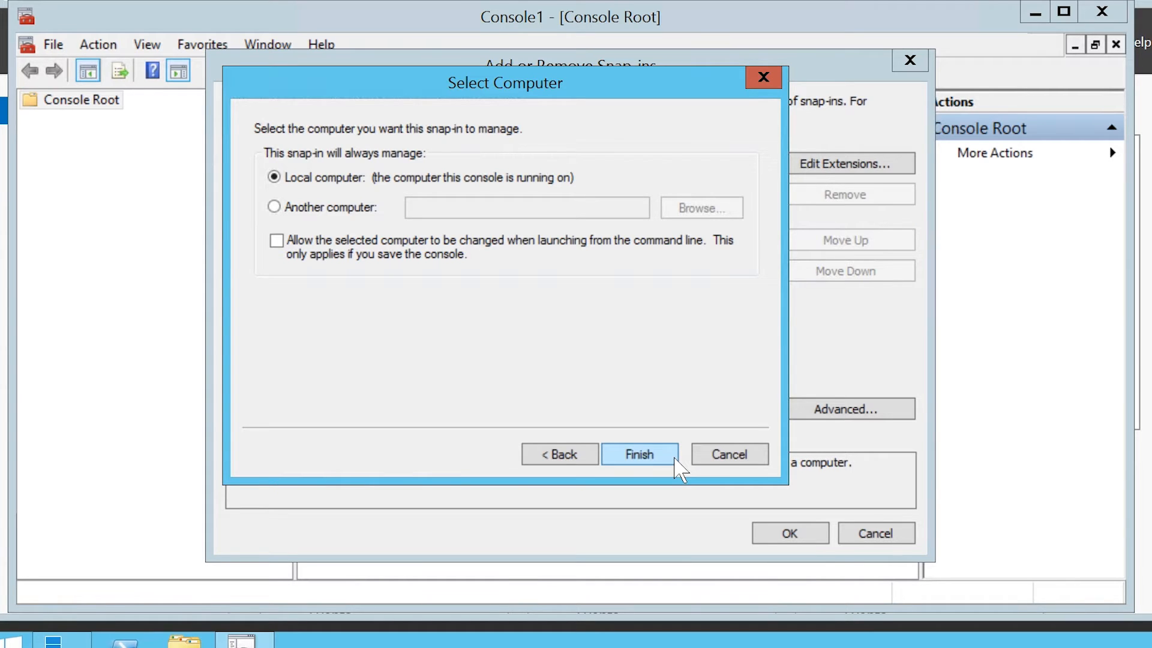
click(675, 458)
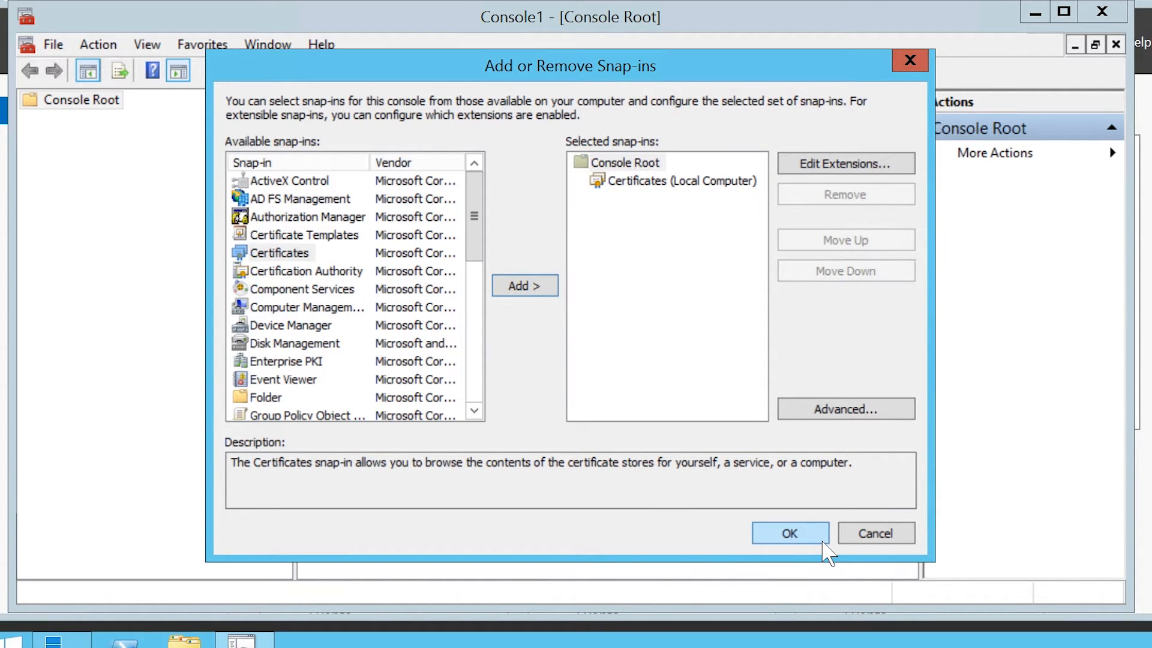
click(823, 542)
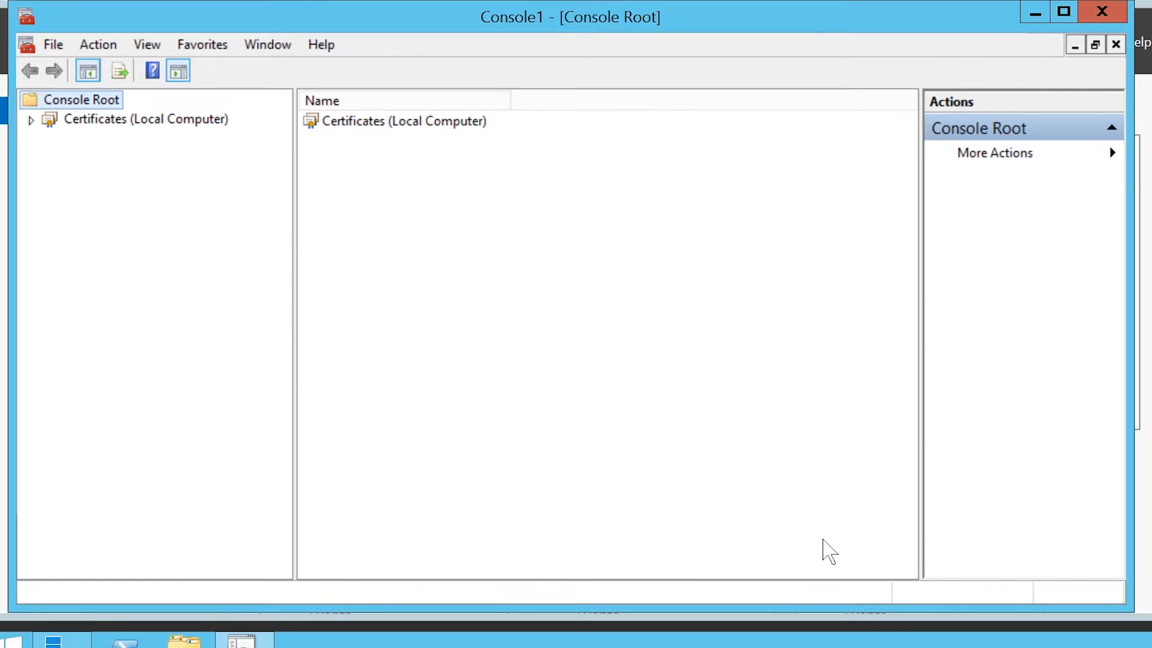
Start a custom certificate request from the Certificates folder in the local computer's Personal store.
click(31, 120)
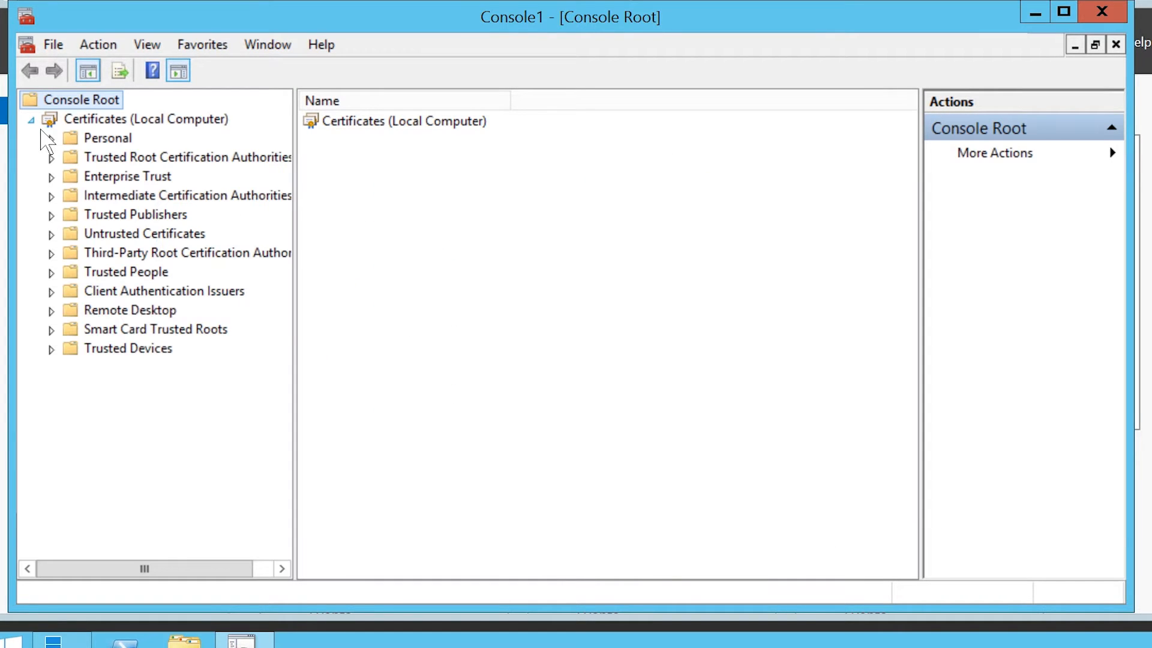
click(51, 139)
click(113, 158)
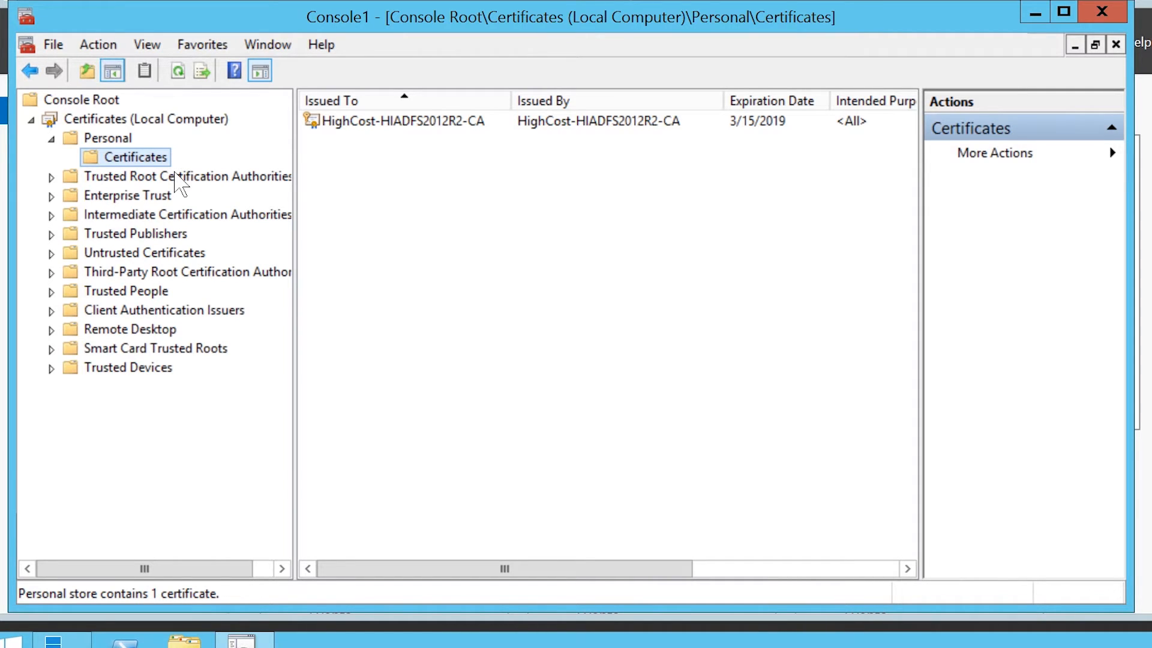
right_click(167, 161)
mouse_move(229, 189)
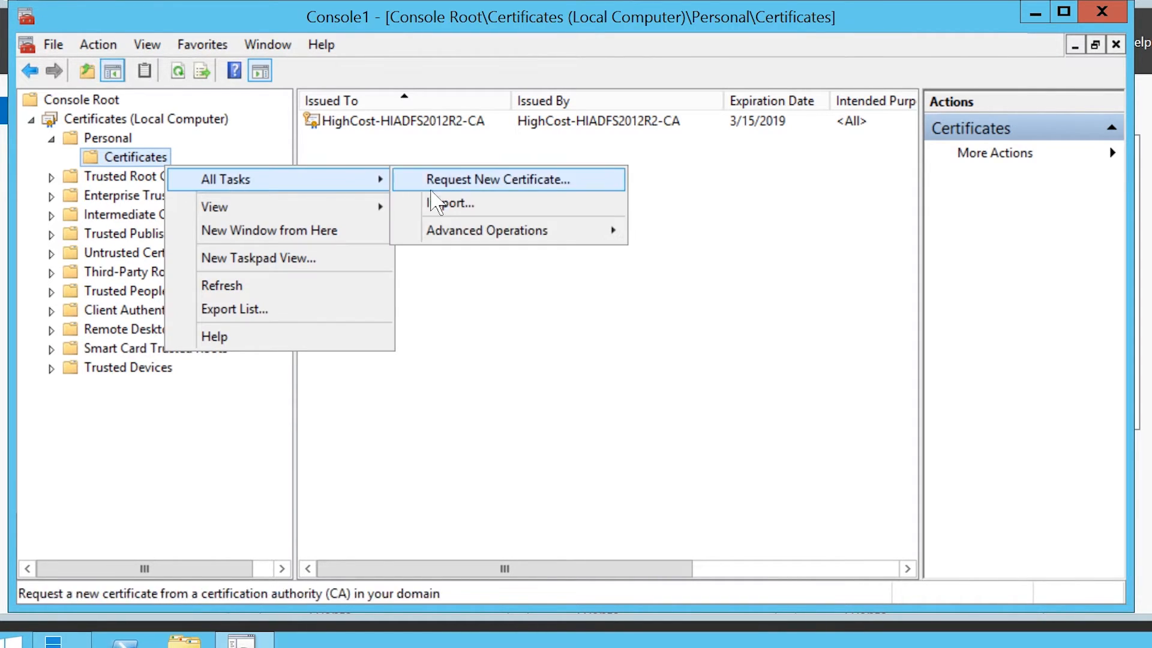
mouse_move(442, 255)
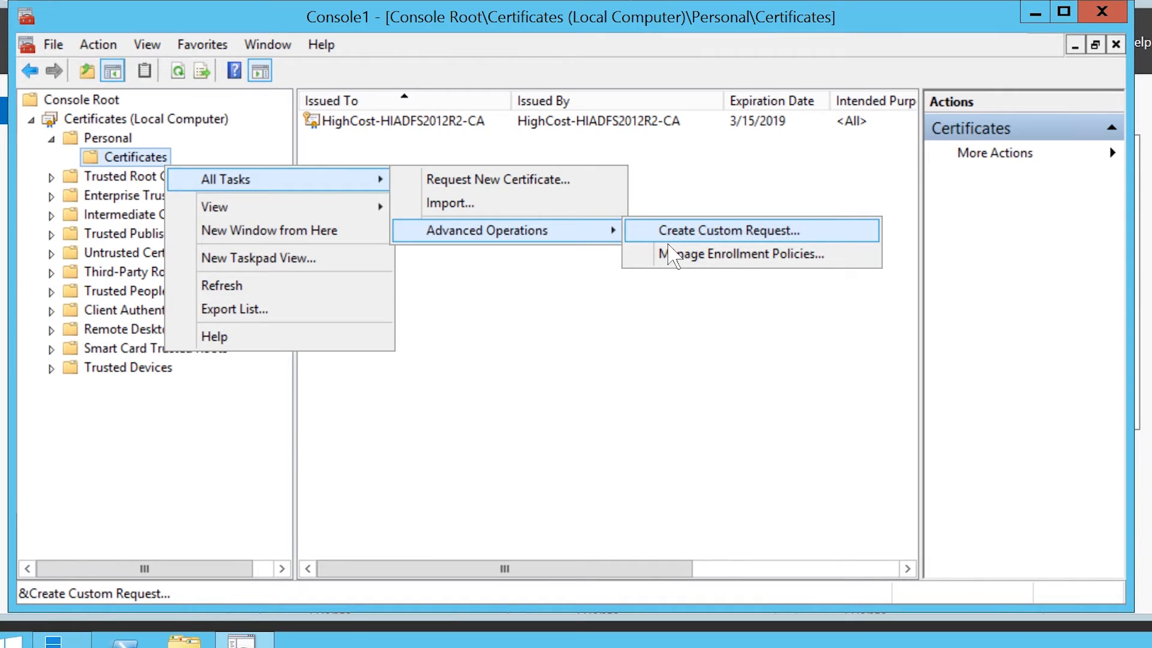
click(669, 241)
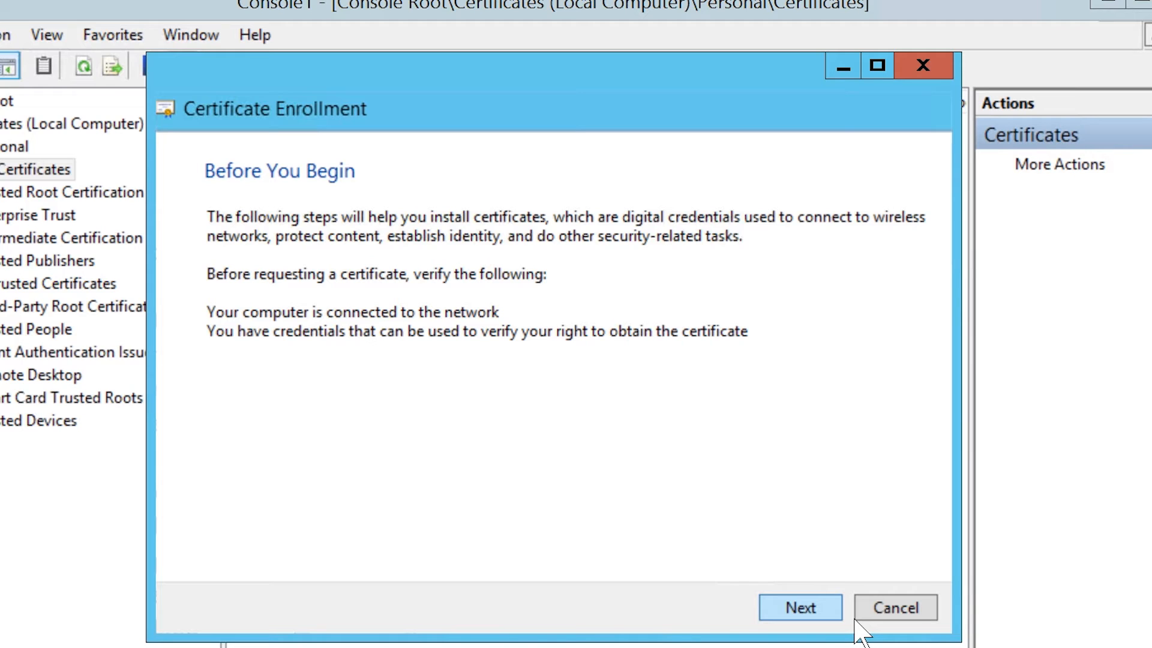
Proceed with the custom request without an enrollment policy, using the (No template) Legacy key template and PKCS #10 format.
key(Return)
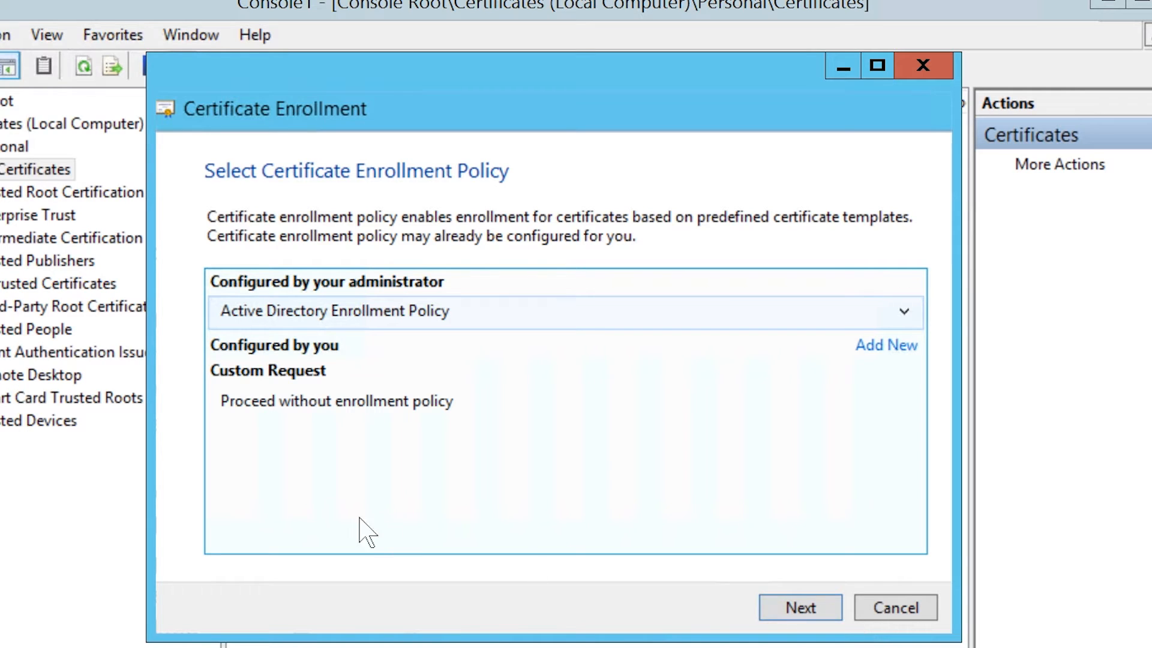
click(238, 413)
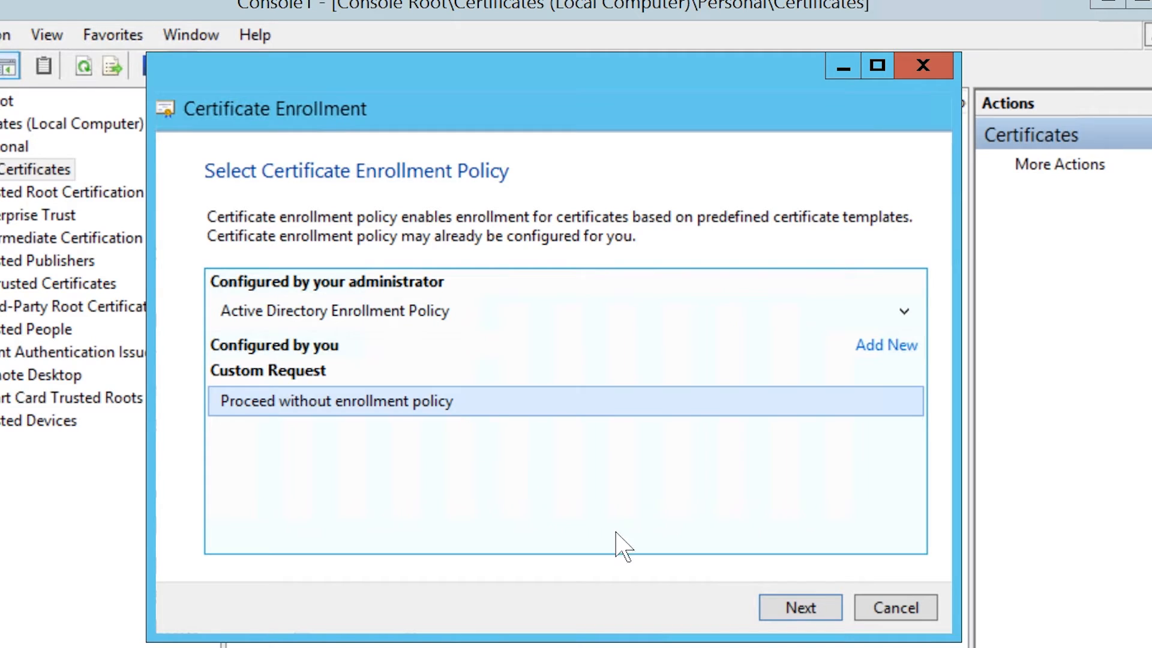
click(839, 618)
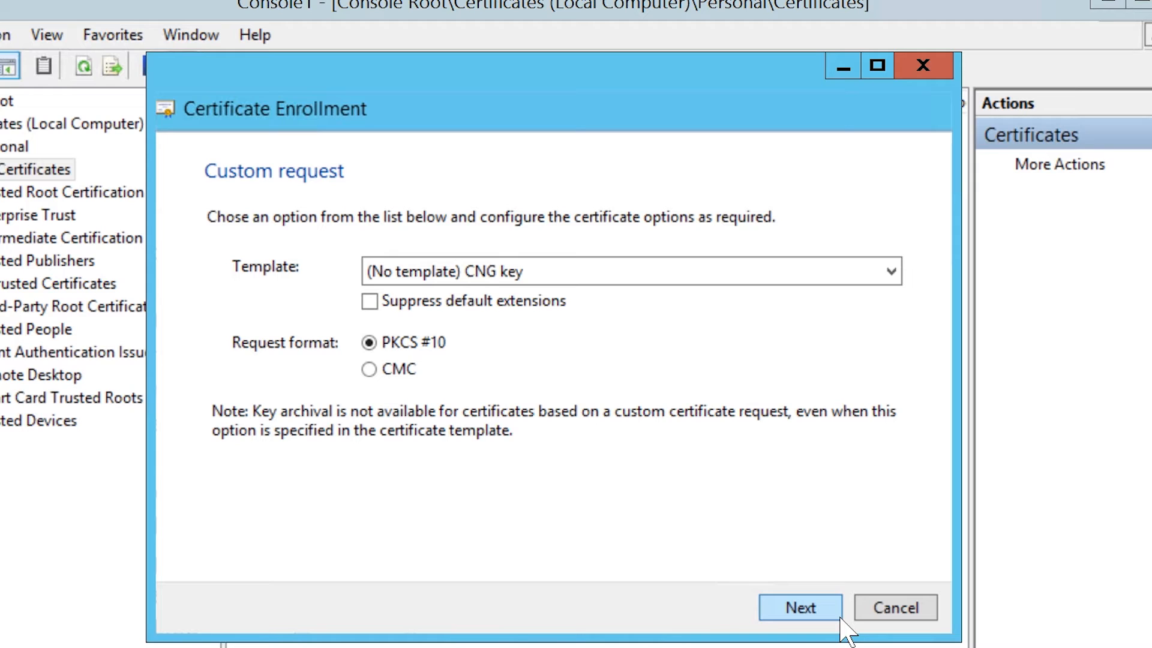
click(575, 271)
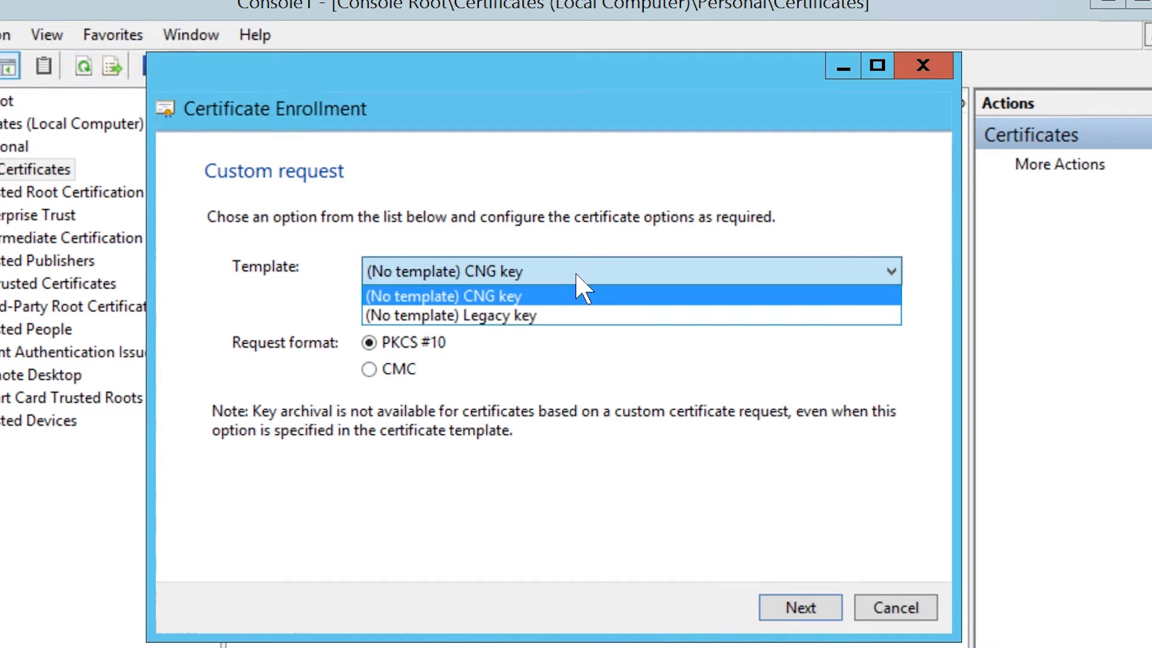
click(390, 316)
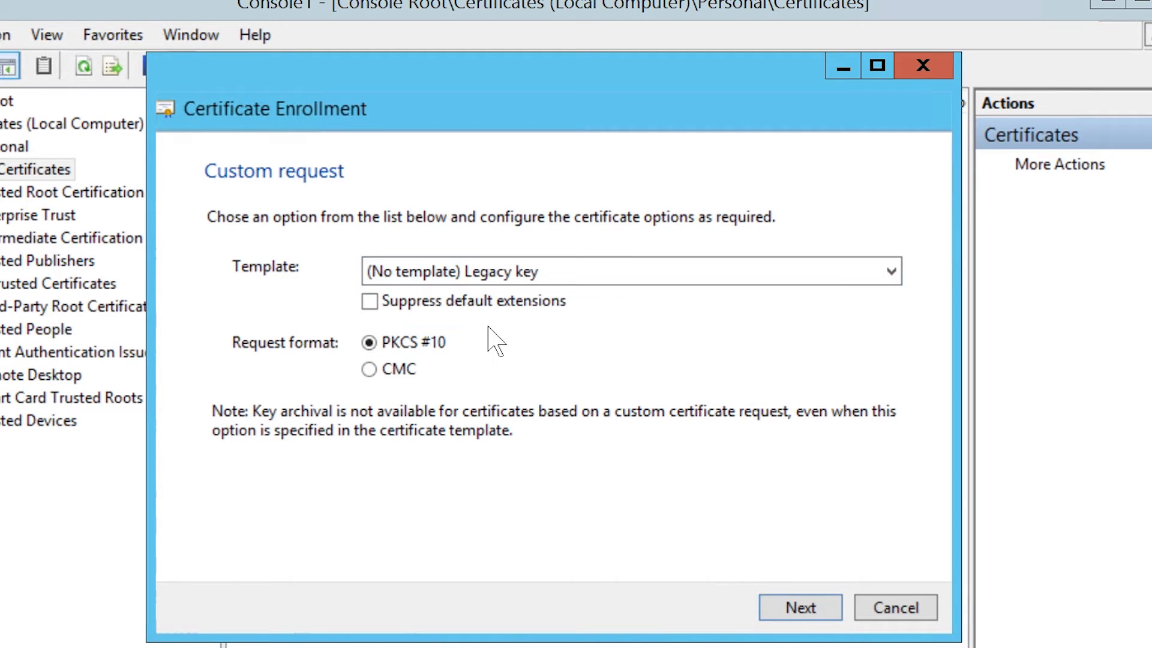
click(840, 619)
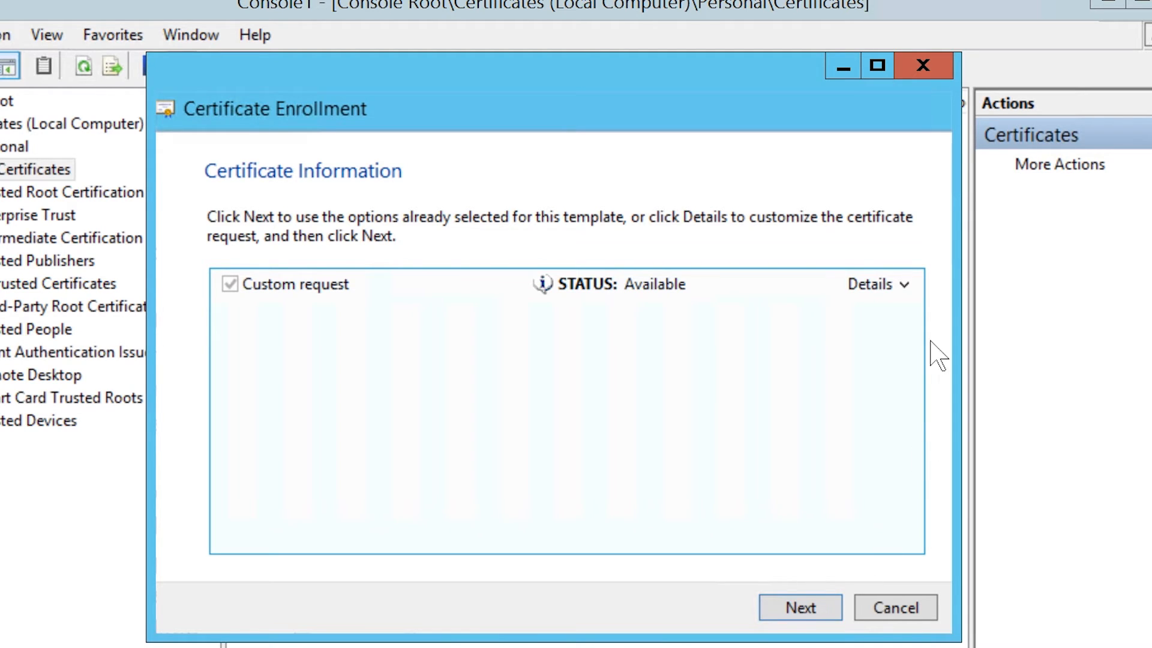
In the custom request's properties, set the friendly name "High Cost Training AD FS" and description "High Cost Training Active Directory Federation Services".
click(922, 296)
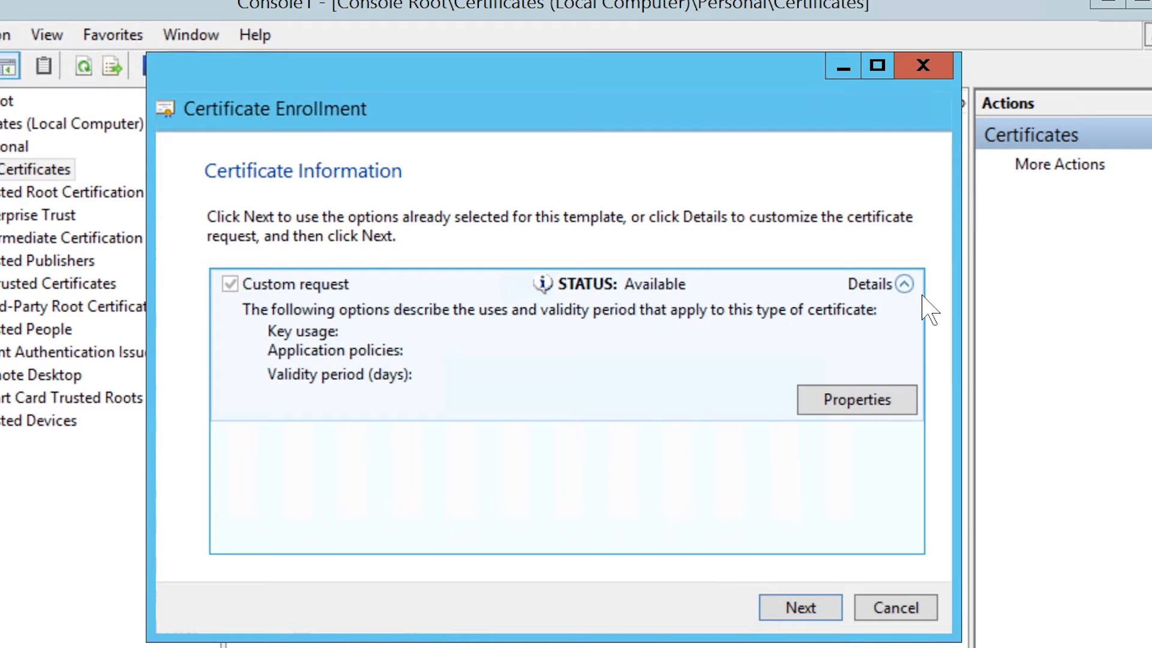
click(843, 412)
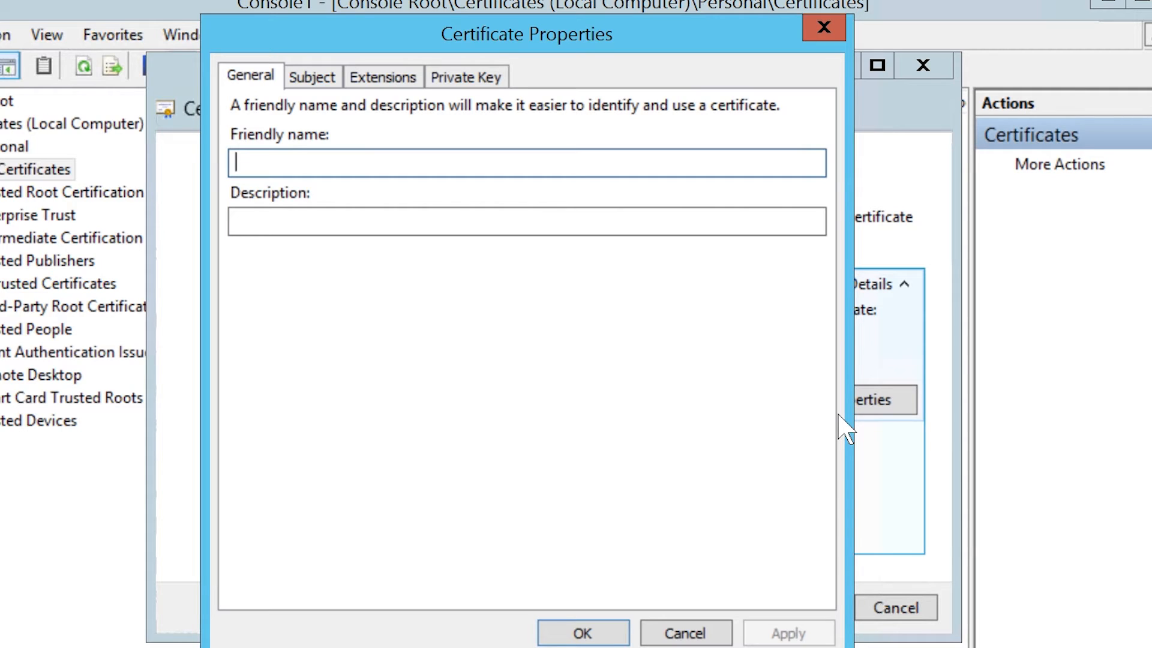
text(High Cost Training AD FS)
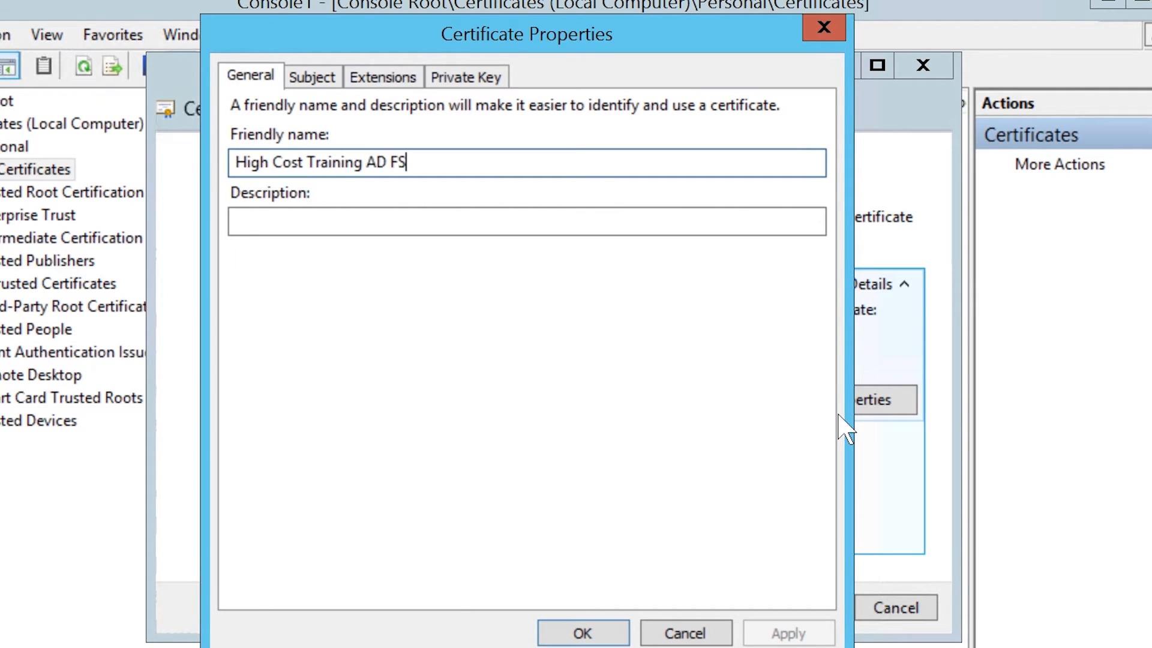
key(Tab)
text(High Cost Training Active Directory Federation Services)
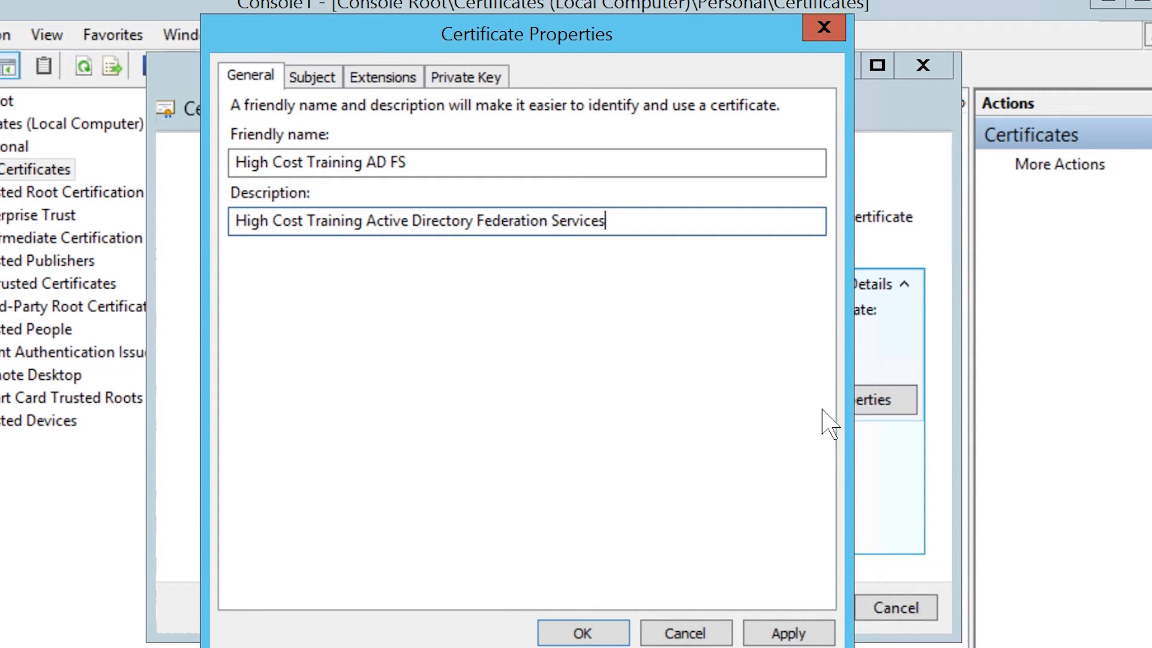
Add the common name HIADFS2012R2.HighCost.Local to the certificate's subject name.
click(306, 78)
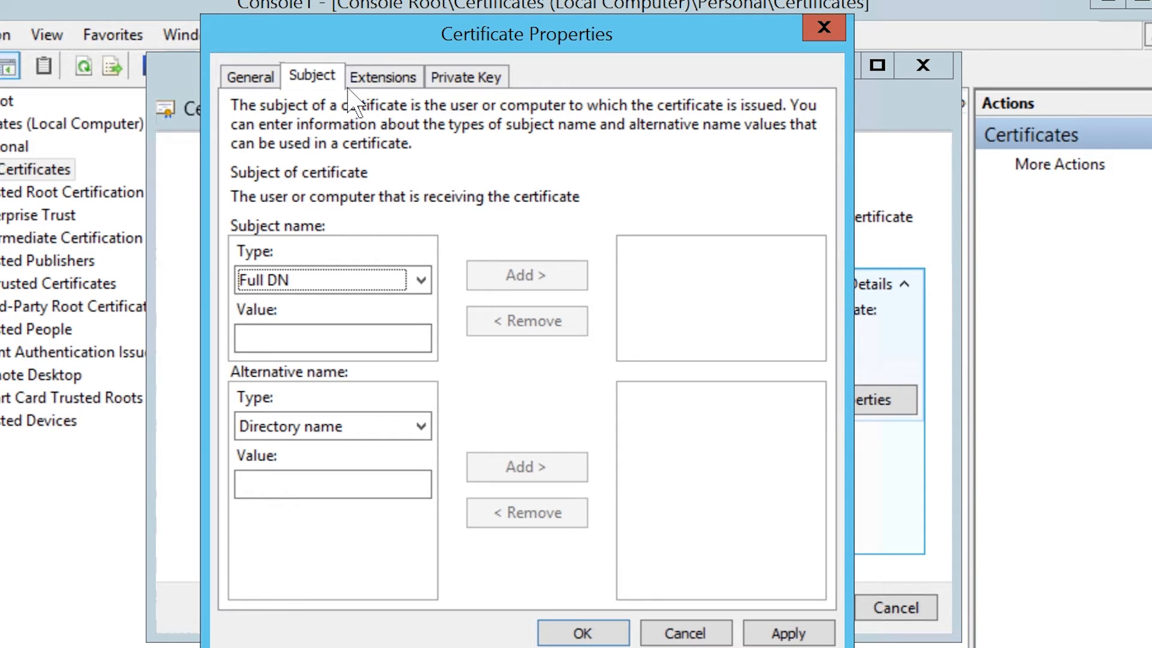
click(427, 279)
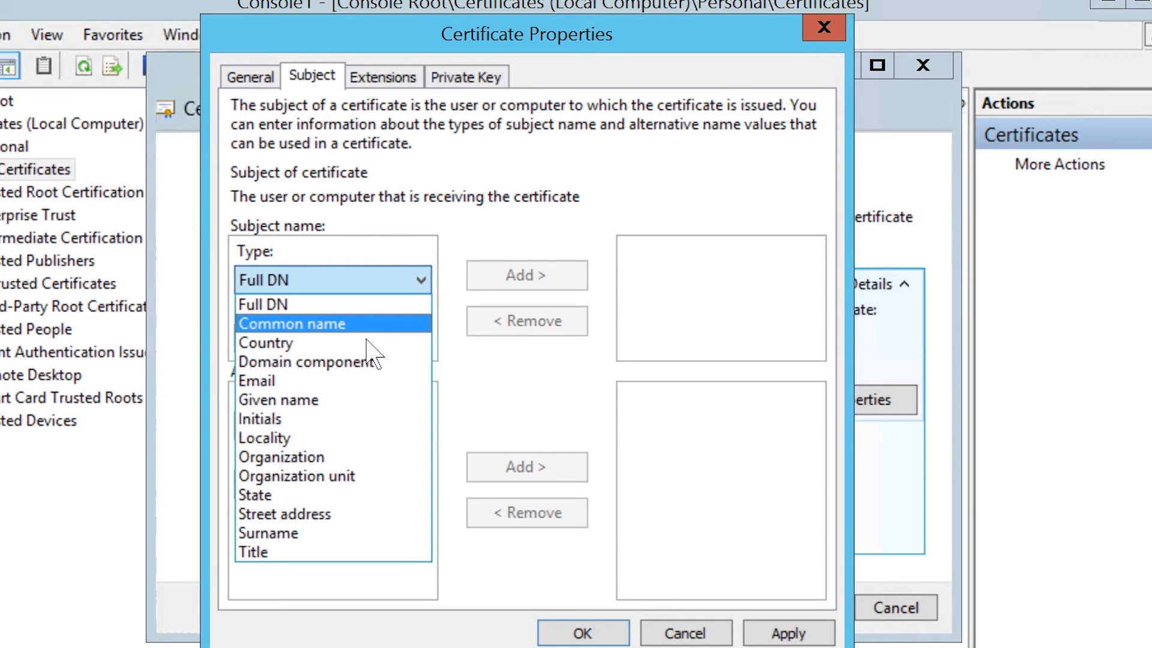
key(Return)
click(280, 351)
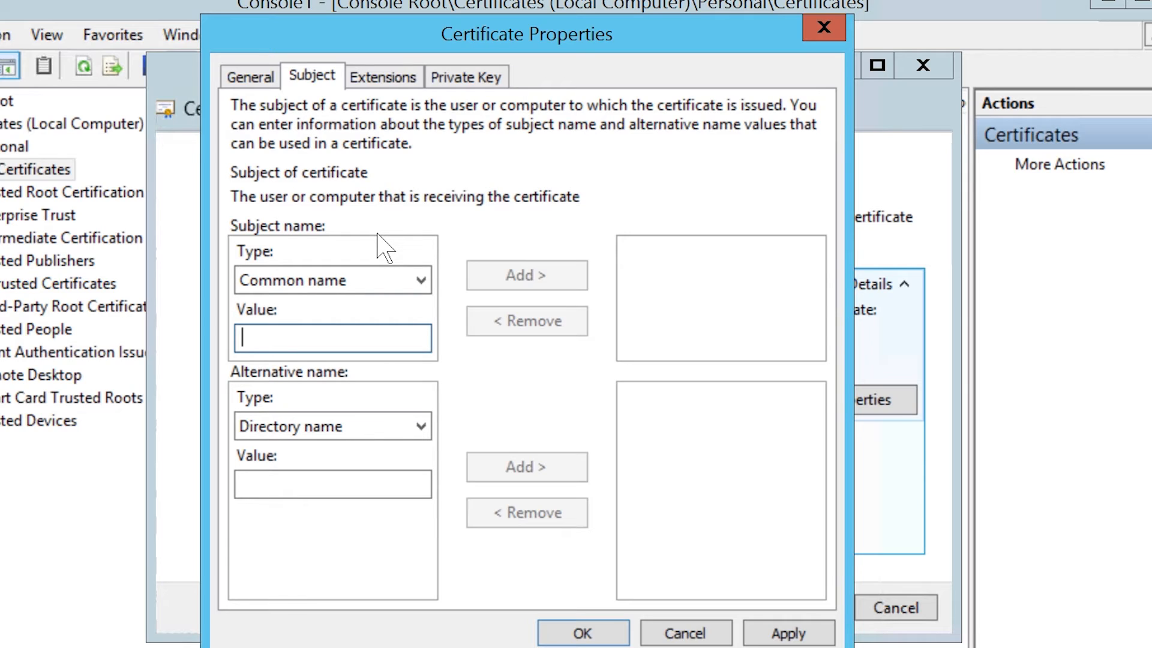
text(HIADFS2012R2.H)
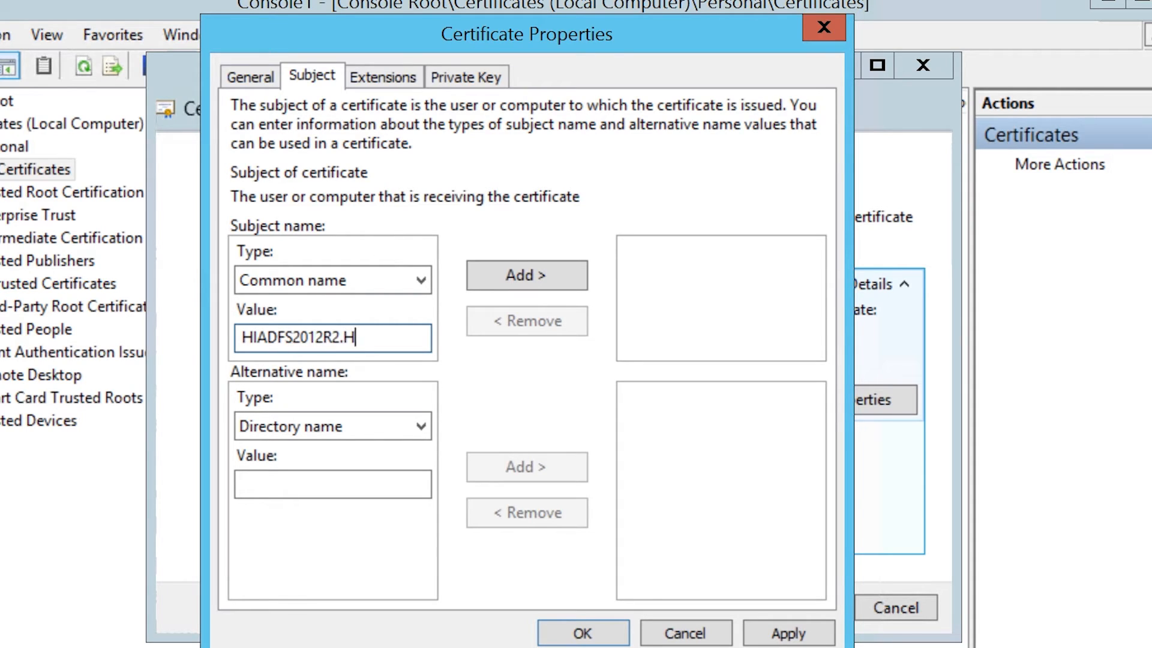
text(ighCost.Local)
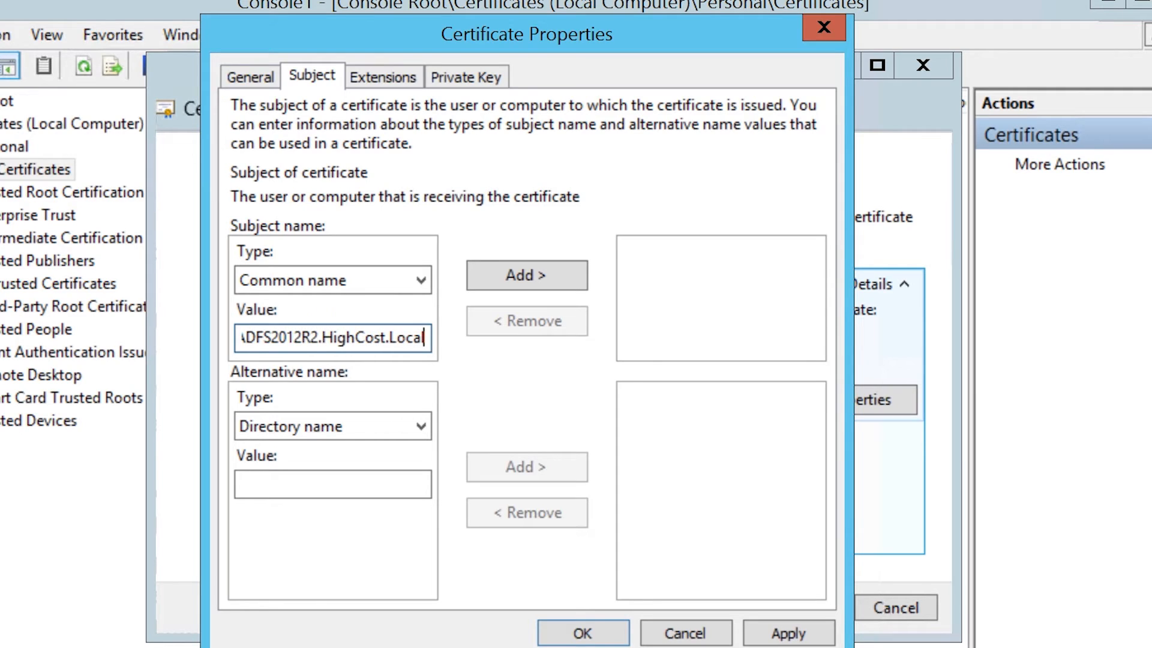
click(571, 287)
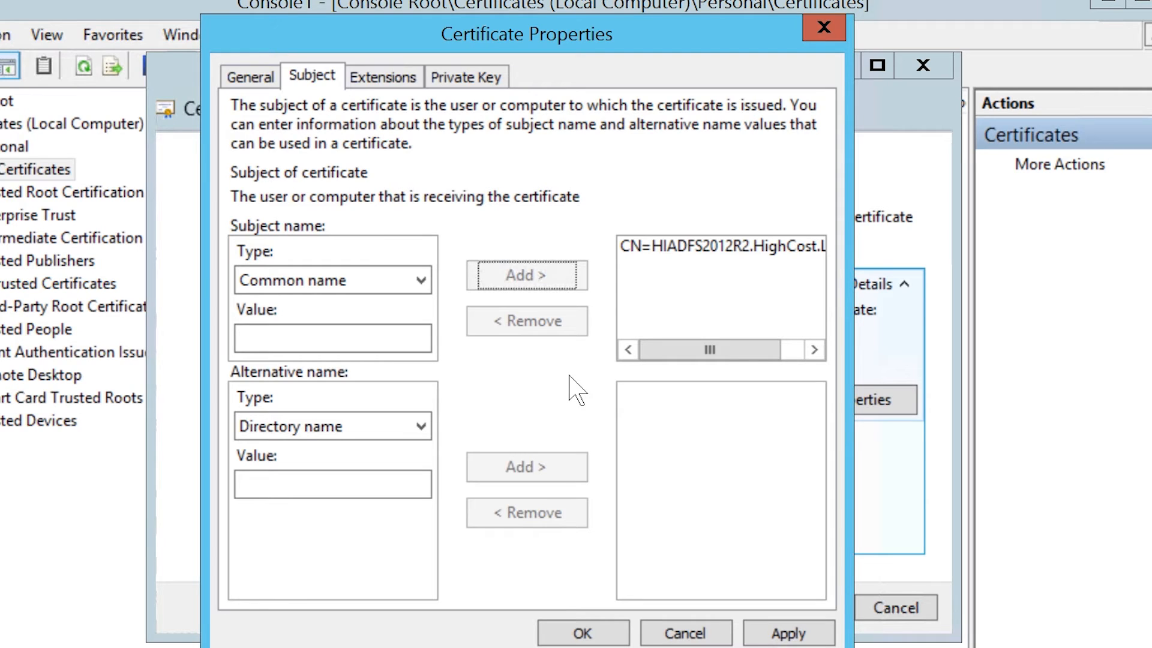
Add HIADFS2012R2.HighCost.Local as a DNS alternative name for the certificate.
click(379, 428)
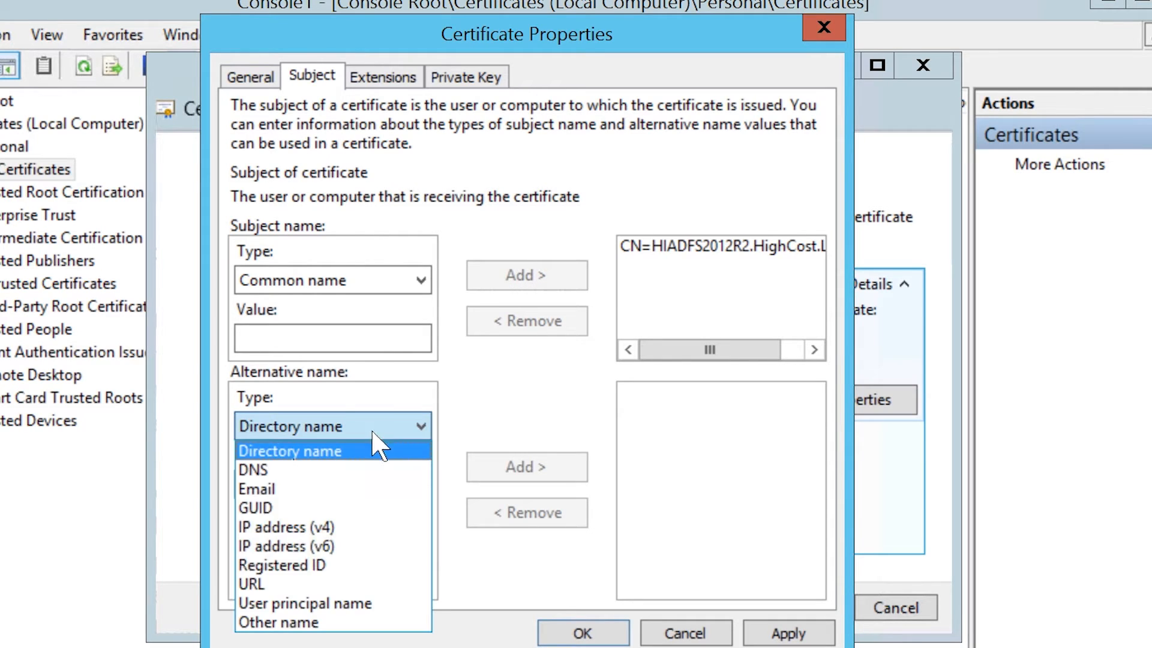
click(309, 473)
click(288, 489)
text(HIA)
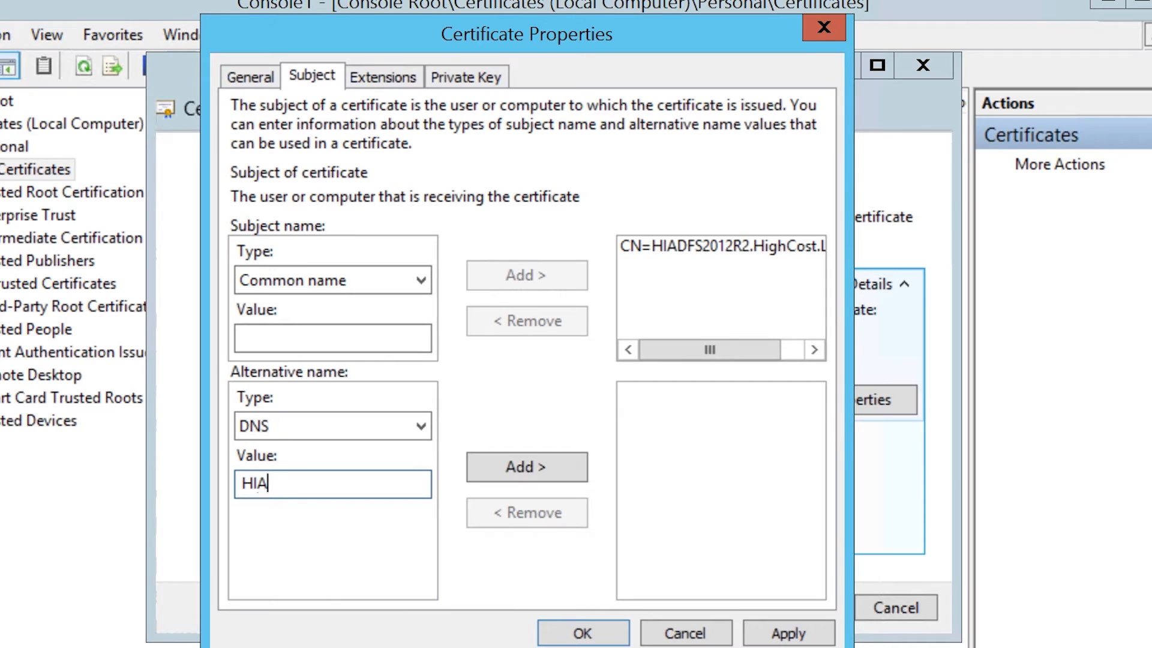
text(DFS2012R2.HighCost.Local)
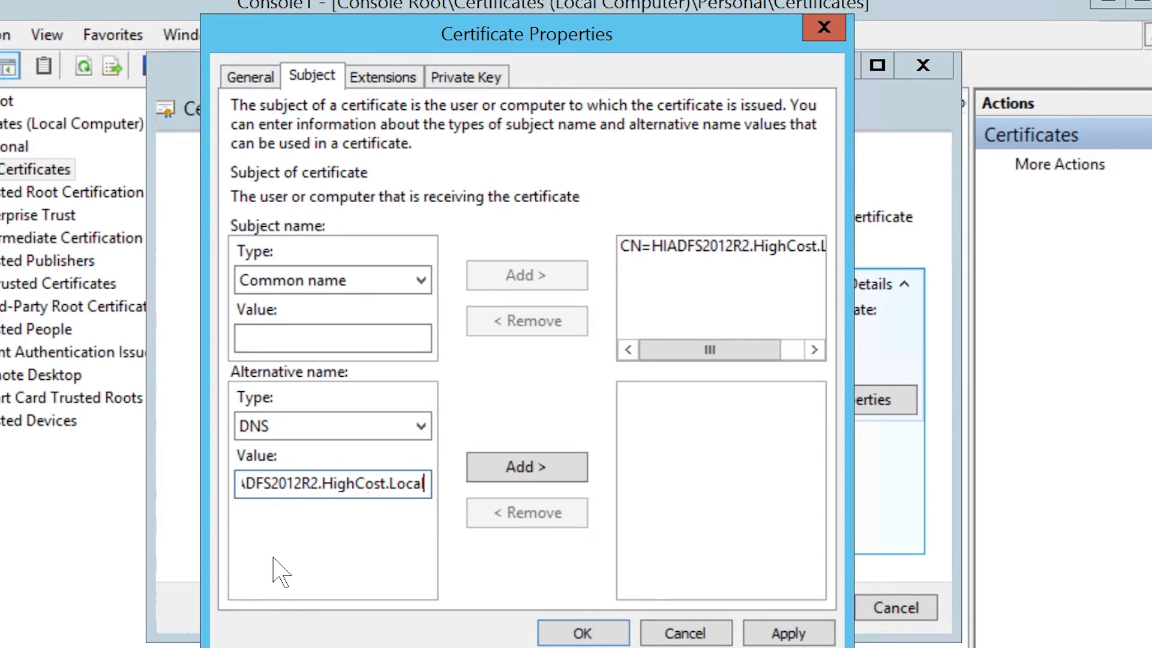
click(564, 480)
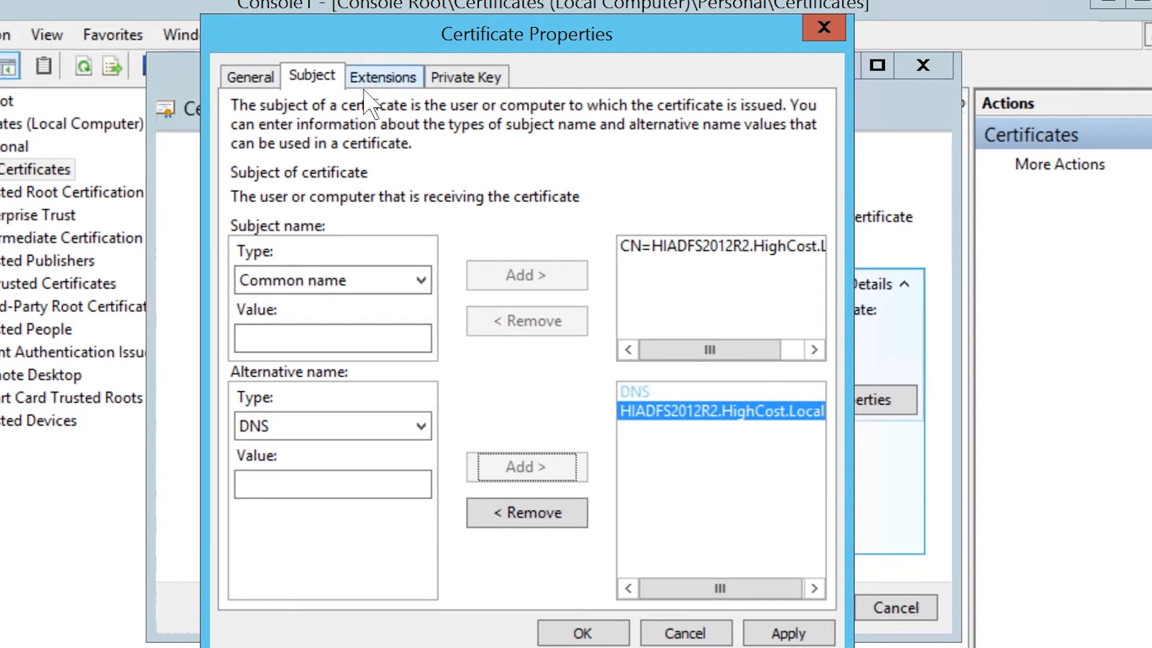
Add Server Authentication and Client Authentication to the certificate request's extended key usage.
click(379, 77)
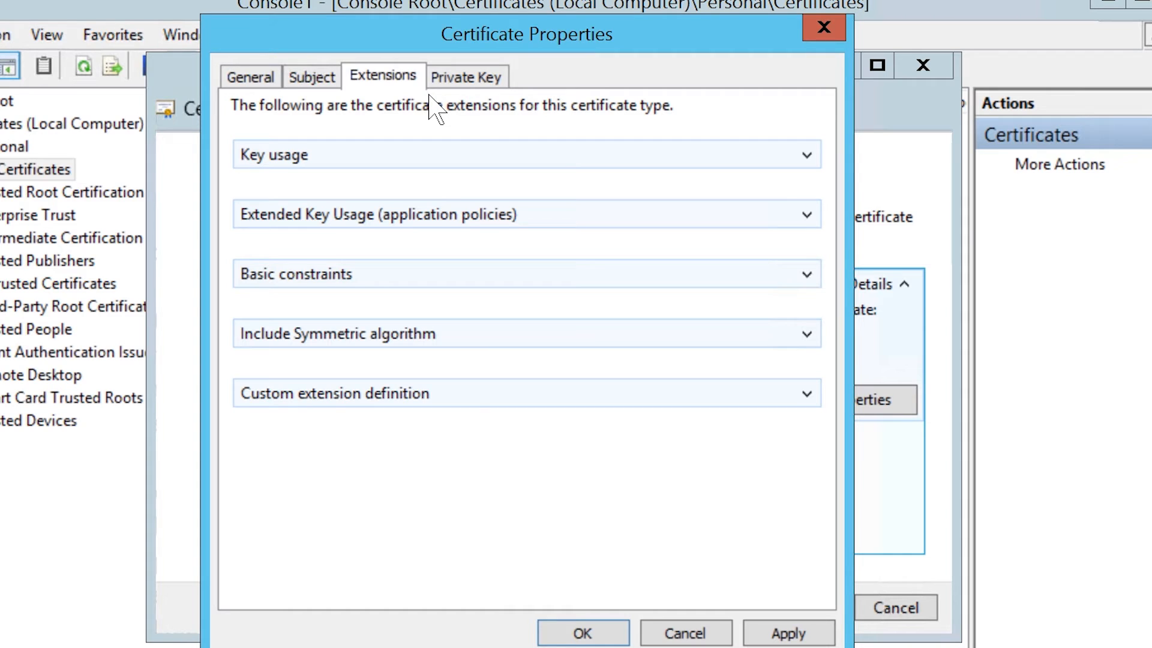
click(824, 222)
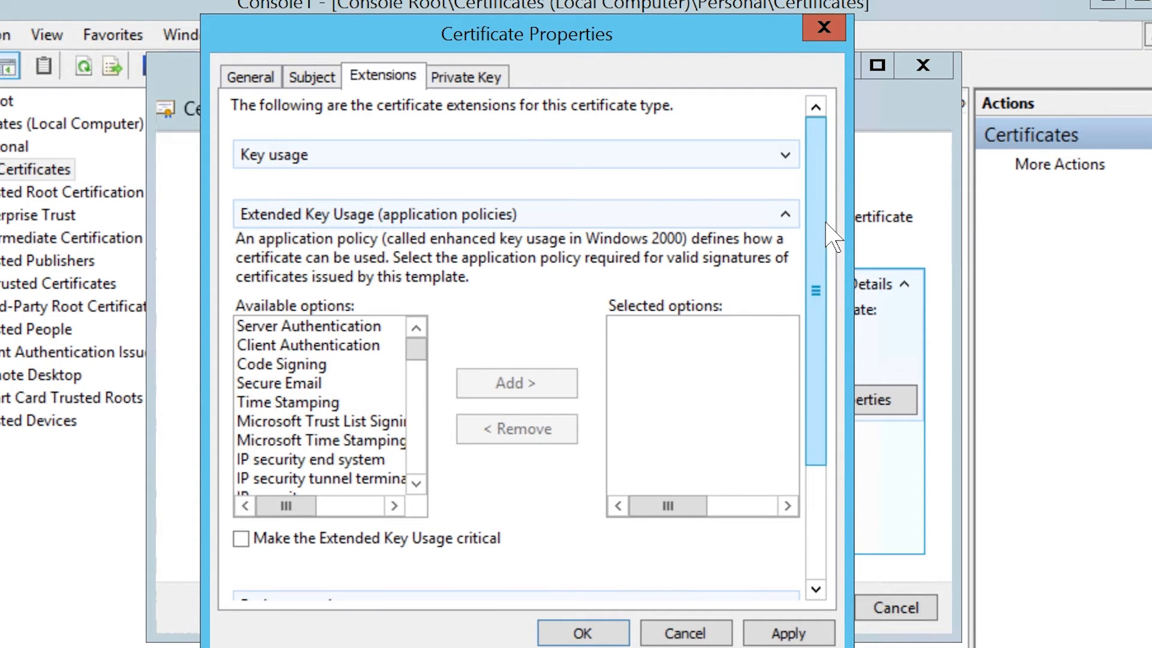
click(273, 347)
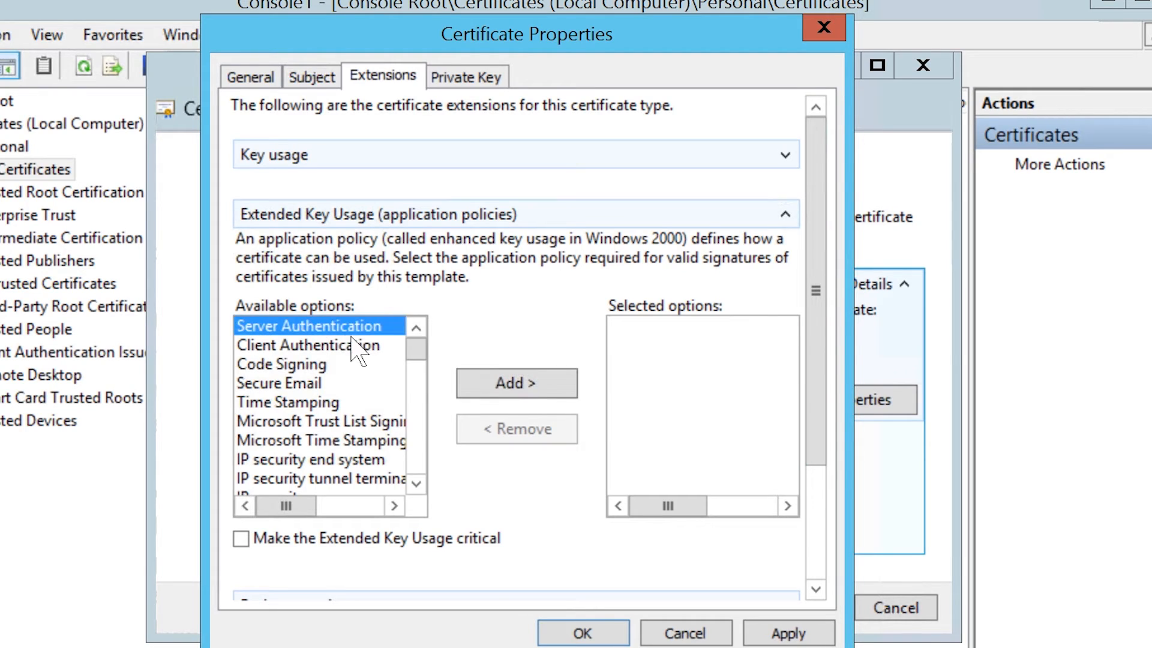
click(529, 387)
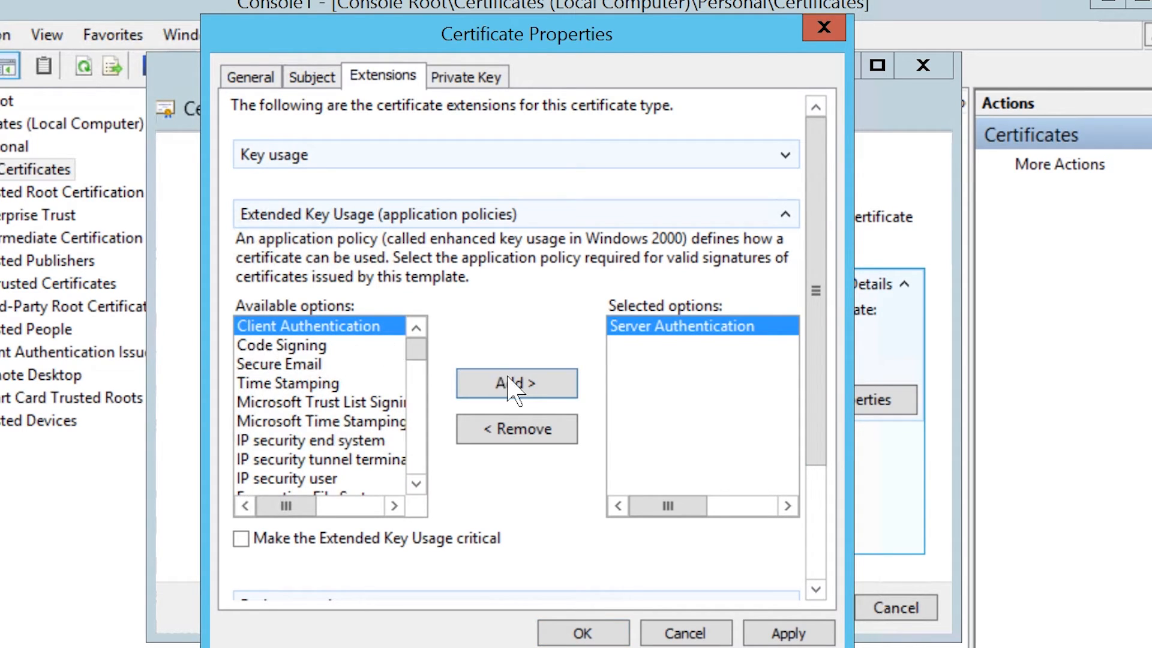
click(548, 381)
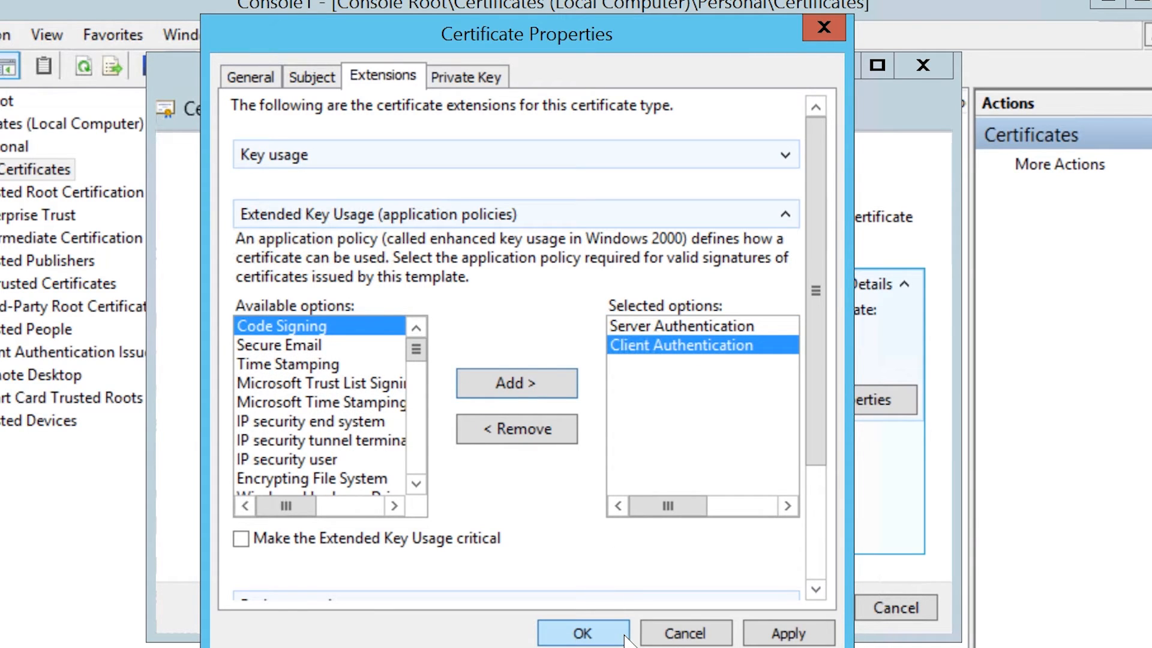
Set the private key size to 2048, make the private key exportable, and accept the certificate properties.
click(466, 77)
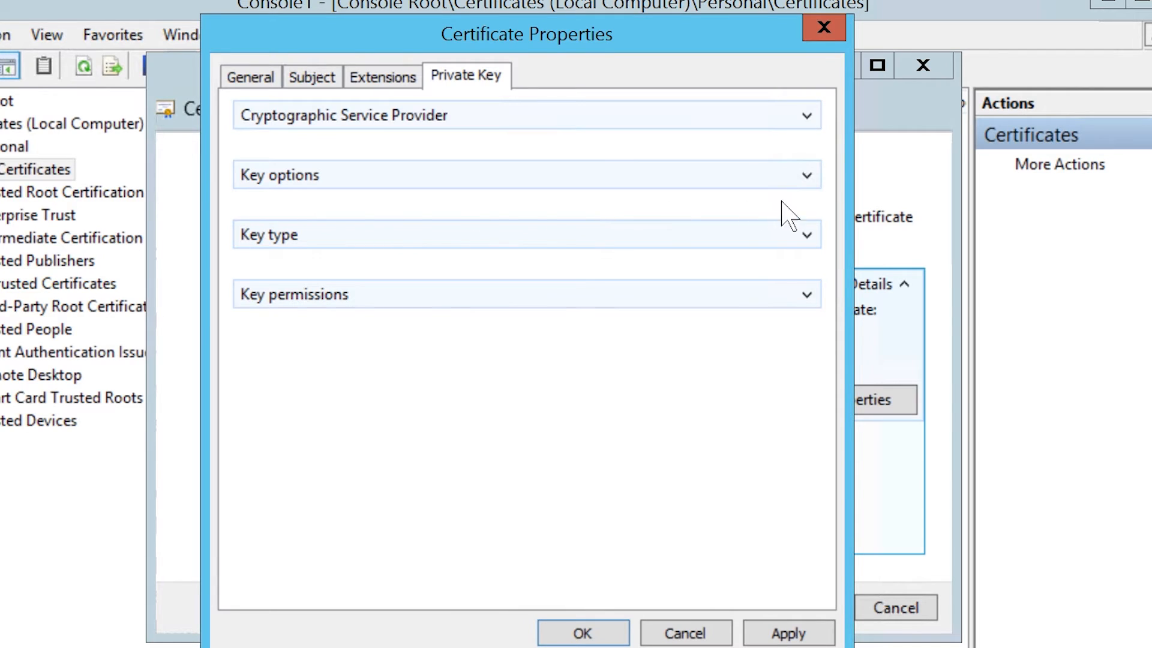
click(807, 174)
click(620, 238)
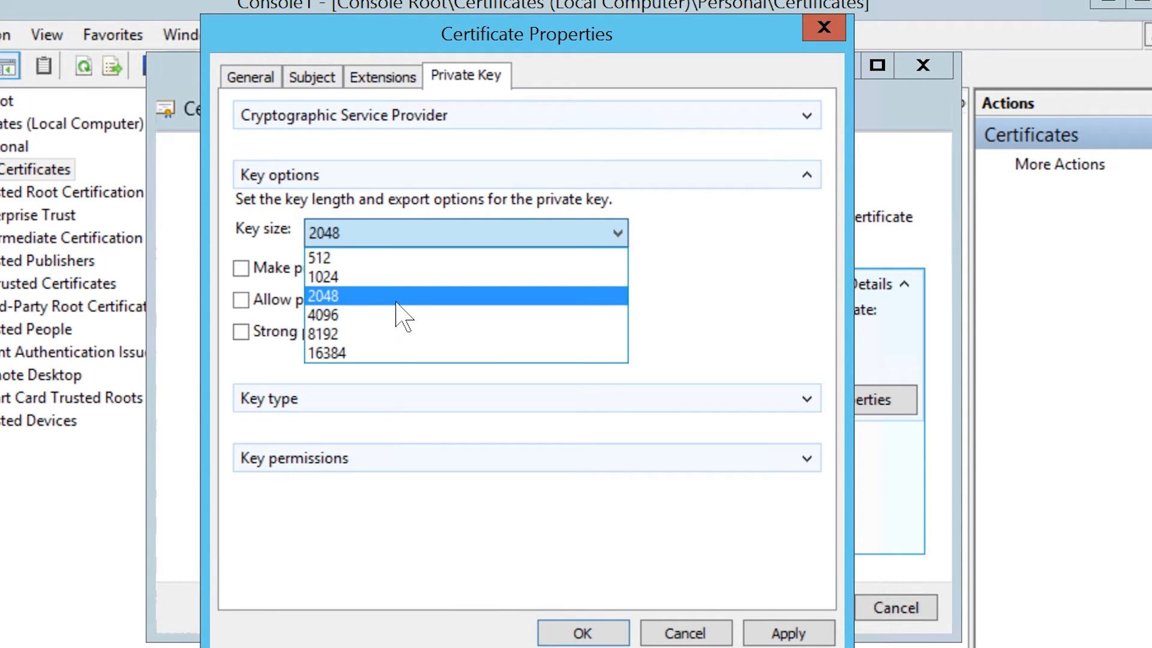
click(397, 301)
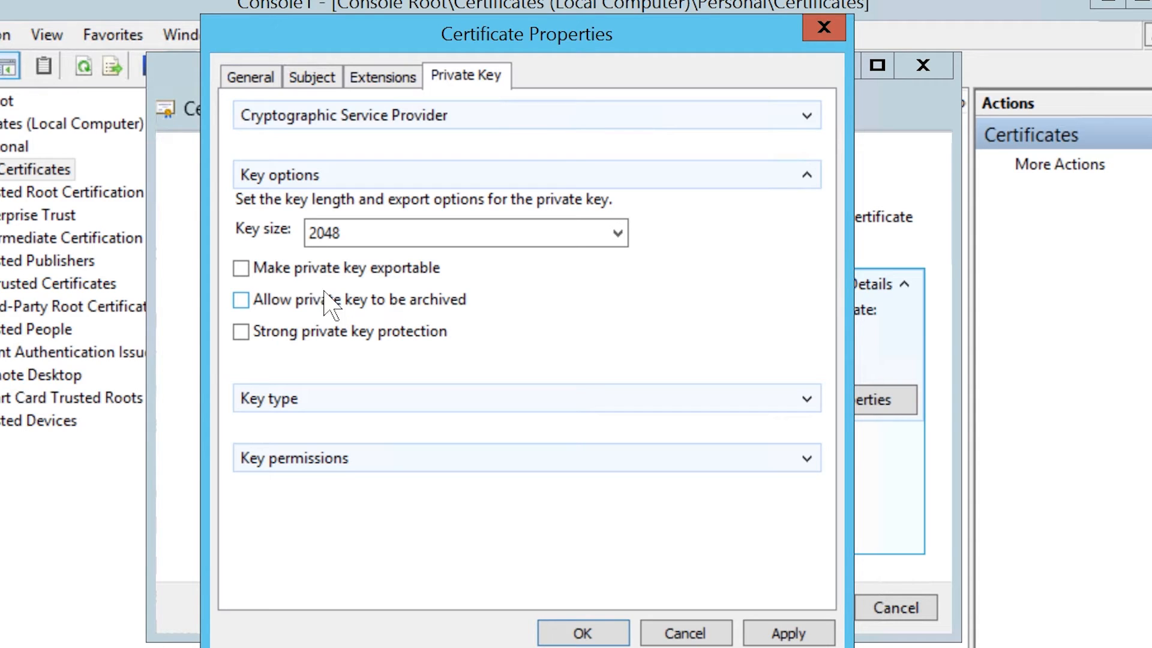
click(258, 273)
click(618, 636)
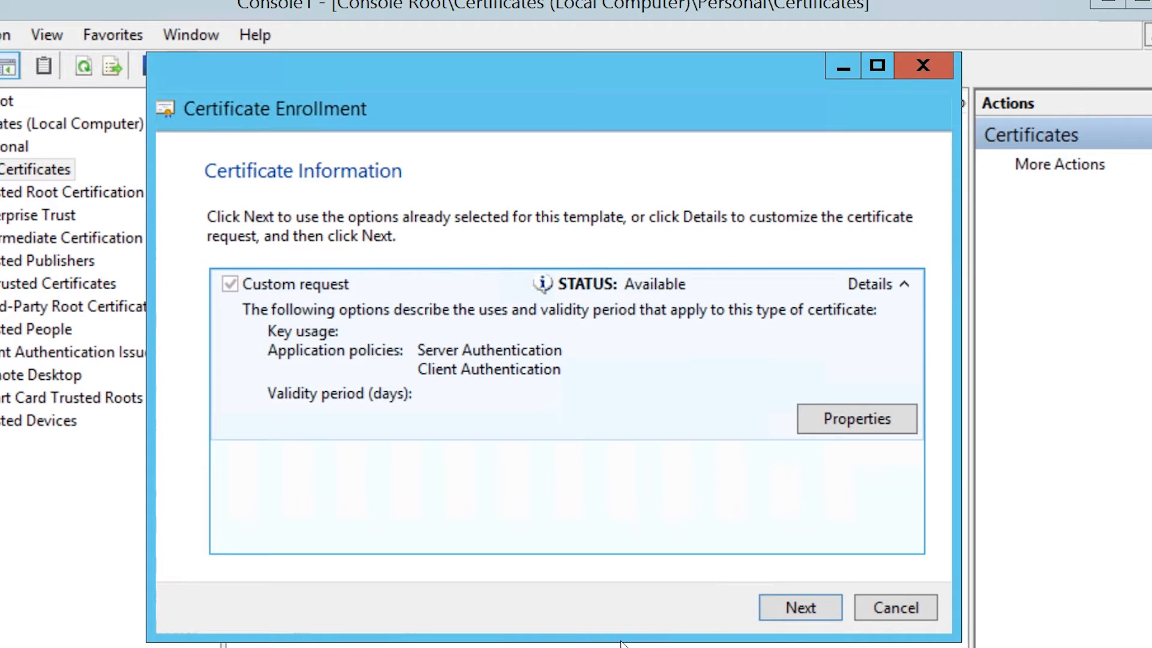
Save the offline certificate request to the Desktop as HighCostADFS.req in Base 64 format and finish the enrollment.
click(830, 616)
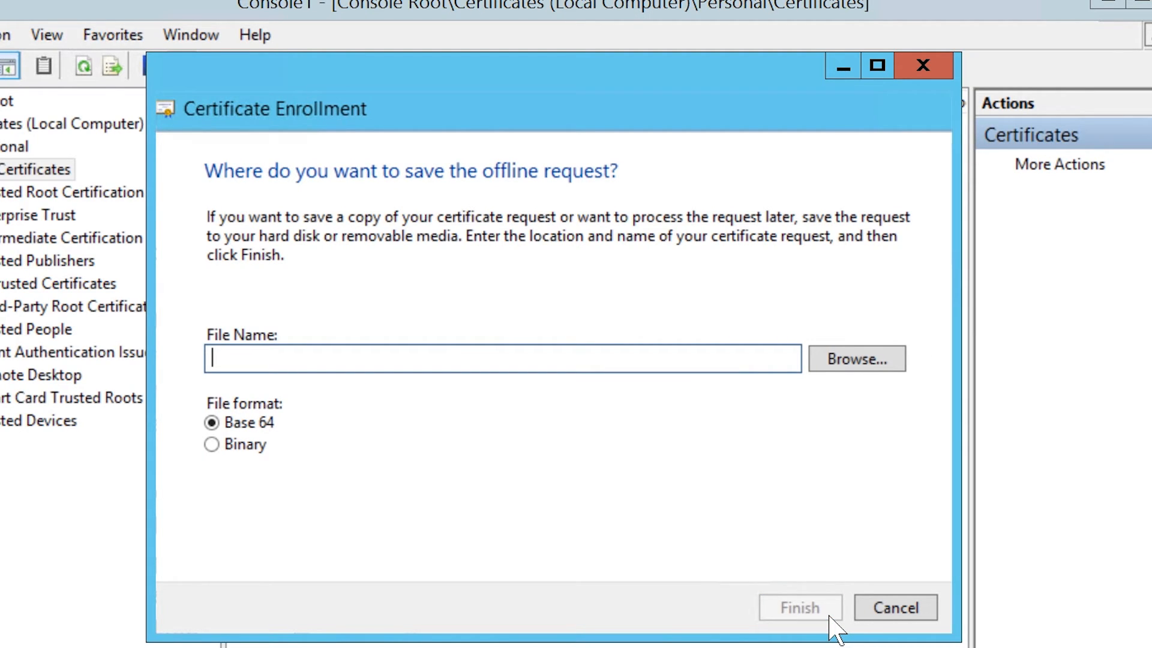
click(872, 367)
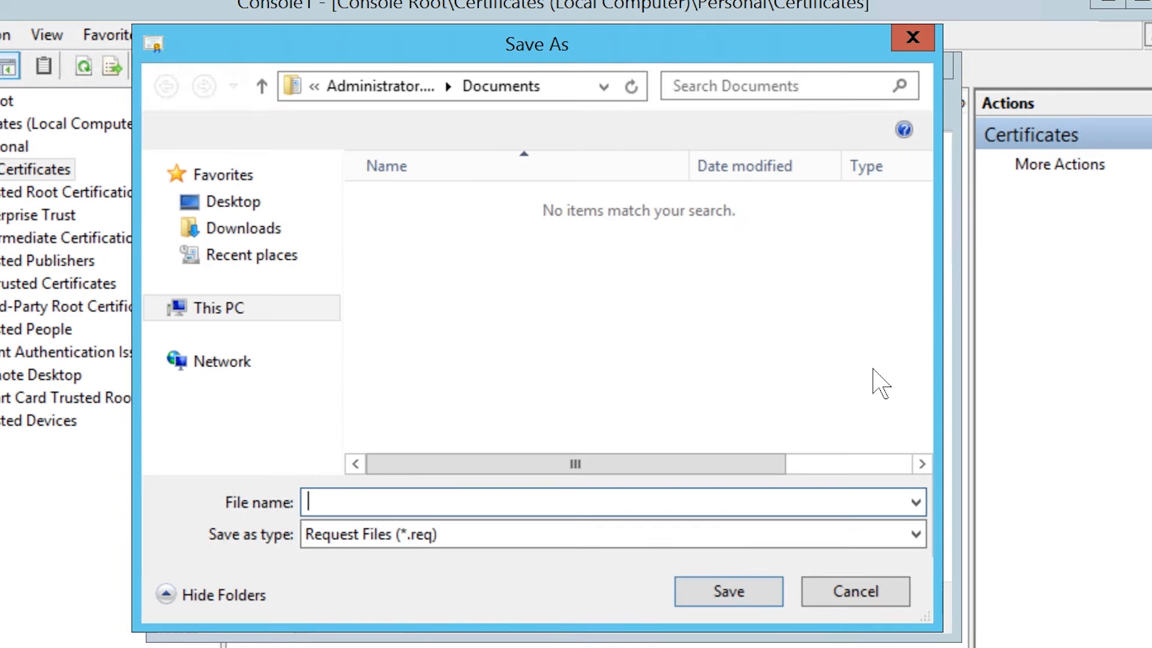
click(243, 204)
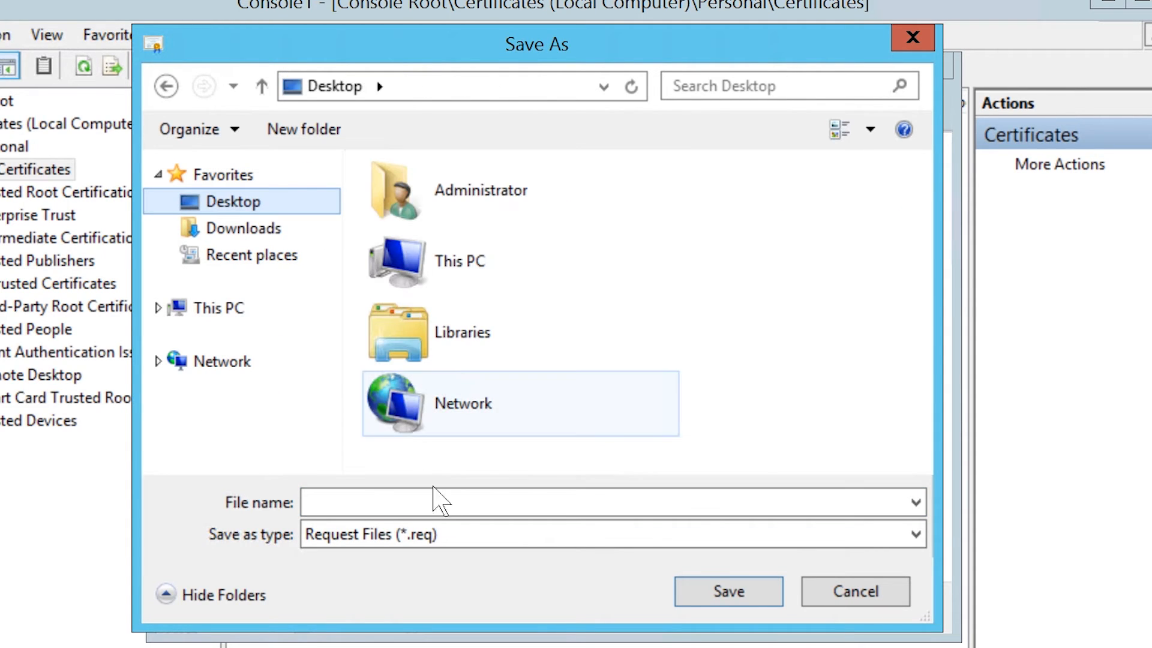
text(HighCost)
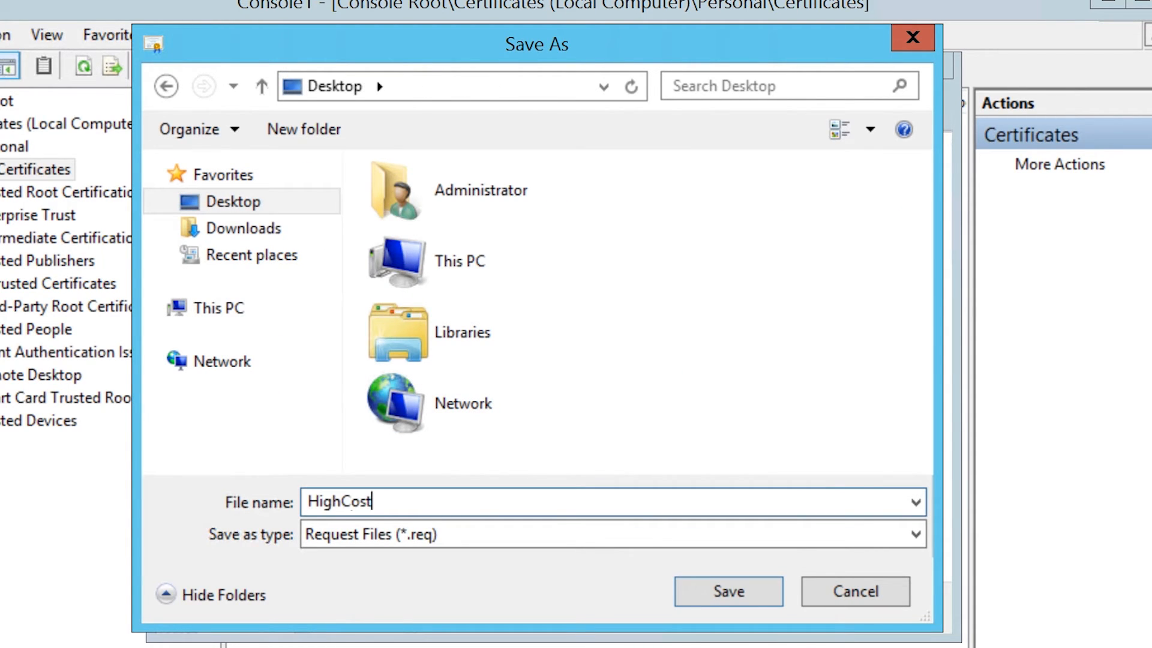
text(ADFS.req)
click(774, 603)
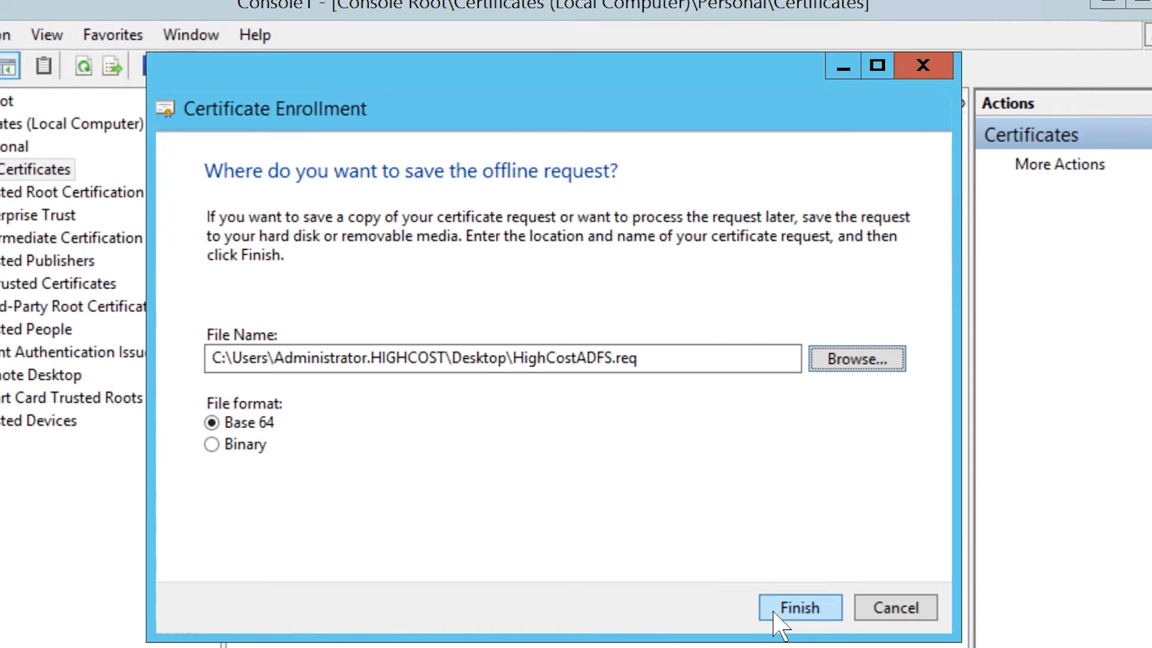
click(821, 612)
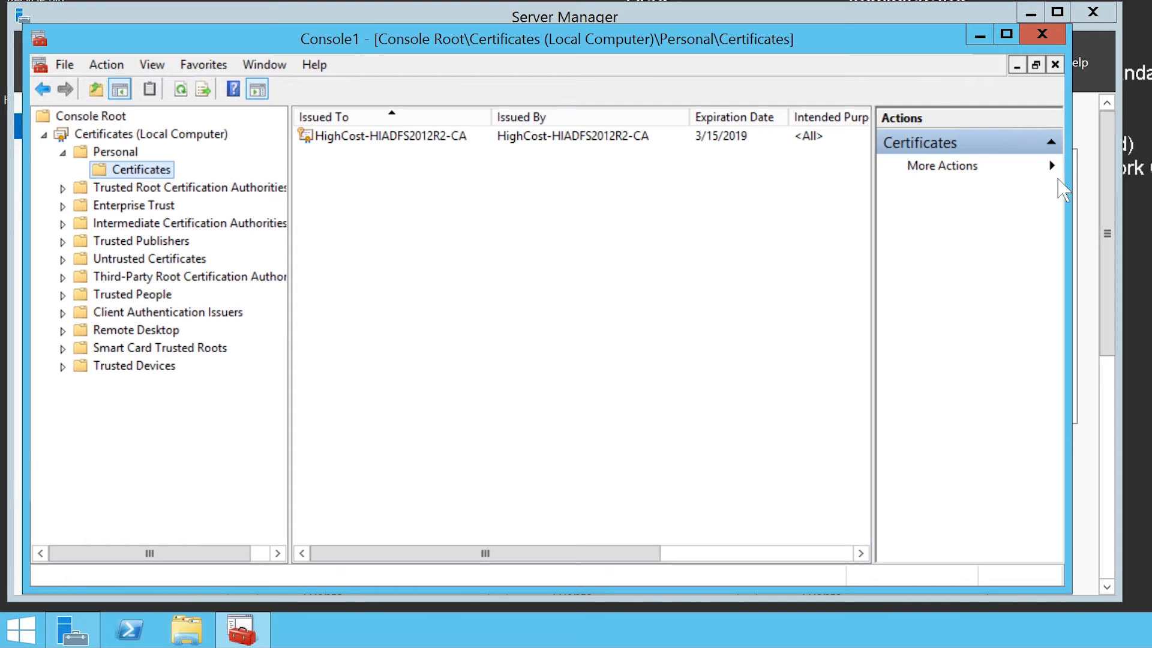
Close the certificates console without saving its settings and open the Certification Authority console from Server Manager.
click(1042, 36)
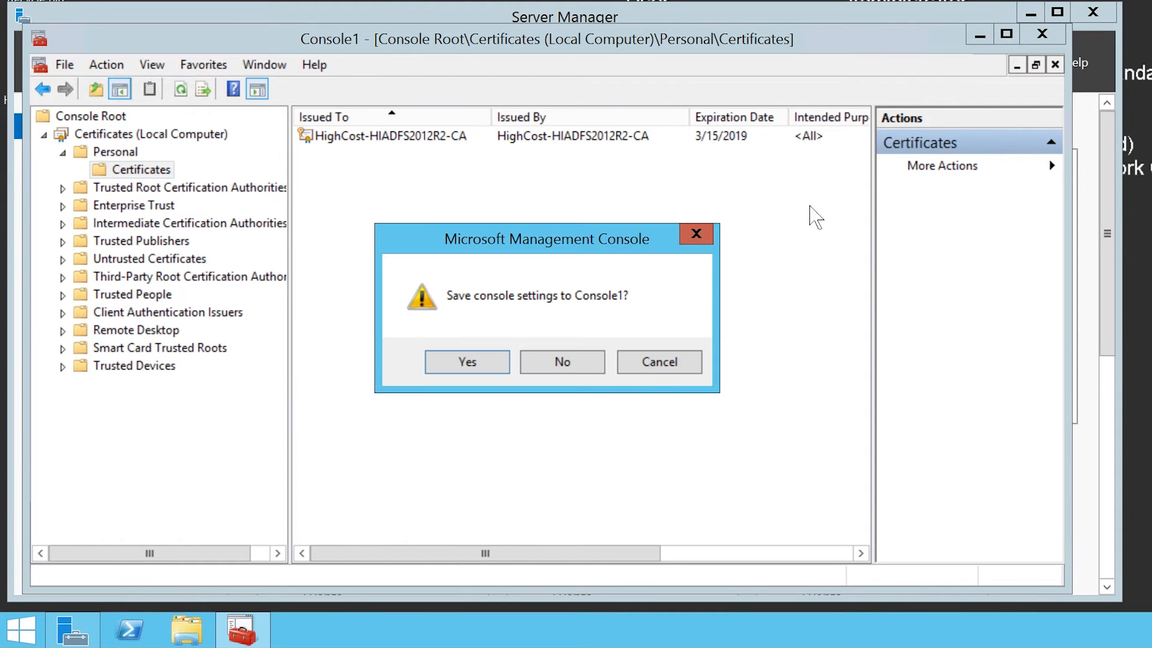
click(561, 361)
click(969, 66)
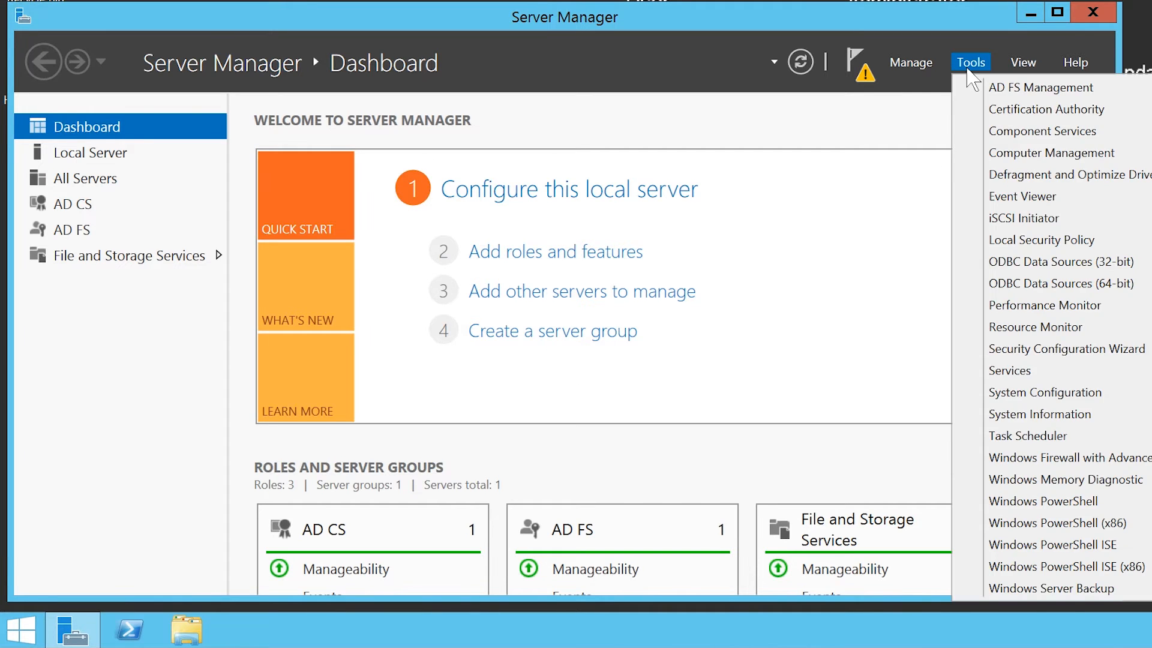
click(977, 118)
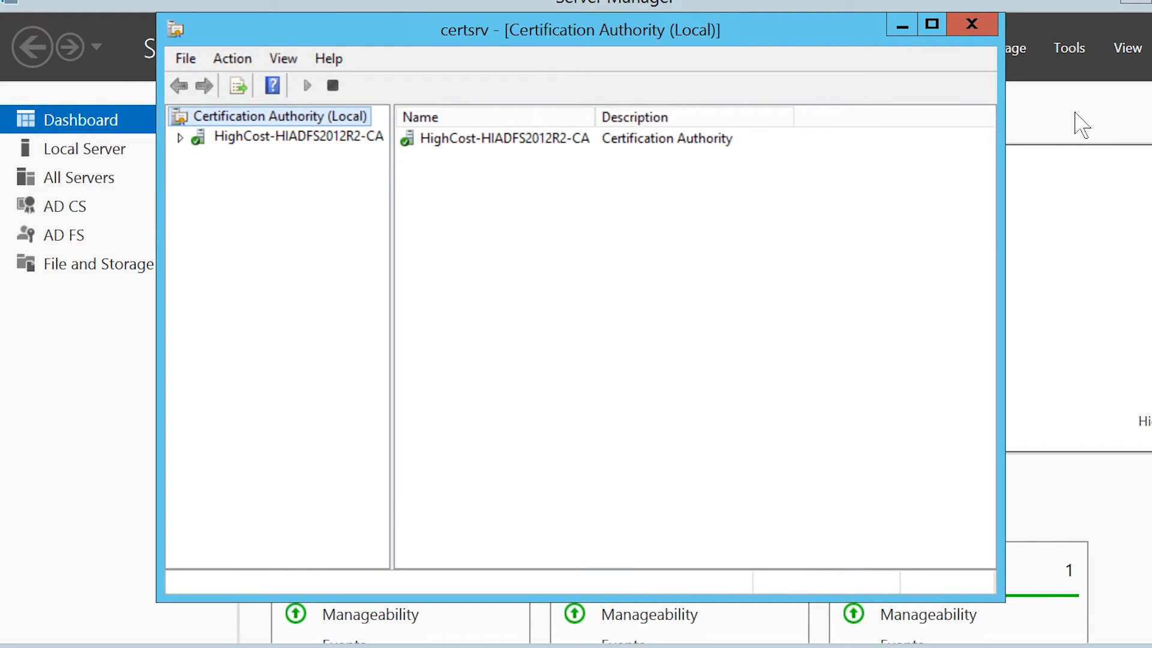
Submit HighCostADFS.req from the Desktop as a new request to the HighCost-HIADFS2012R2-CA authority.
right_click(301, 147)
mouse_move(384, 158)
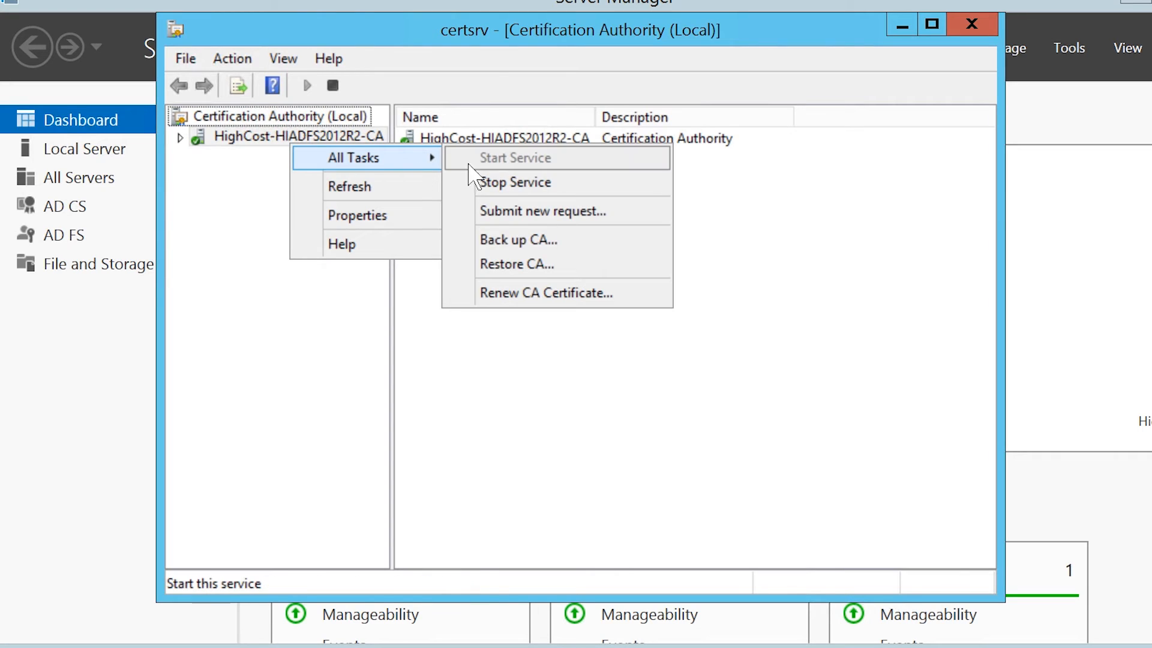
click(486, 216)
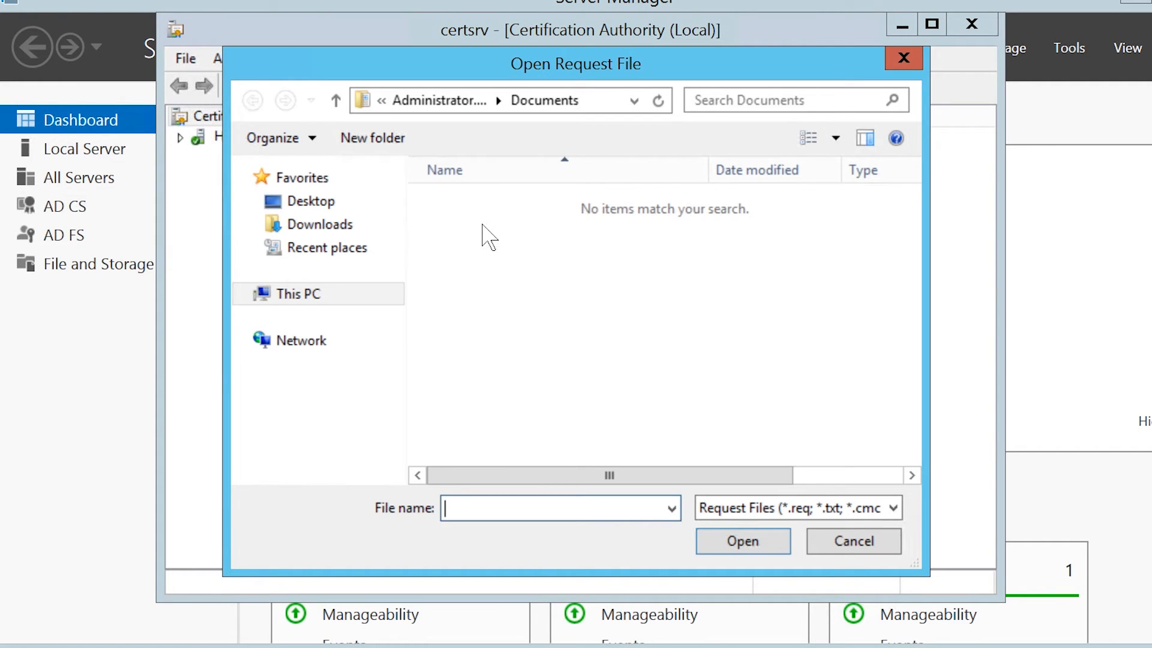
click(308, 204)
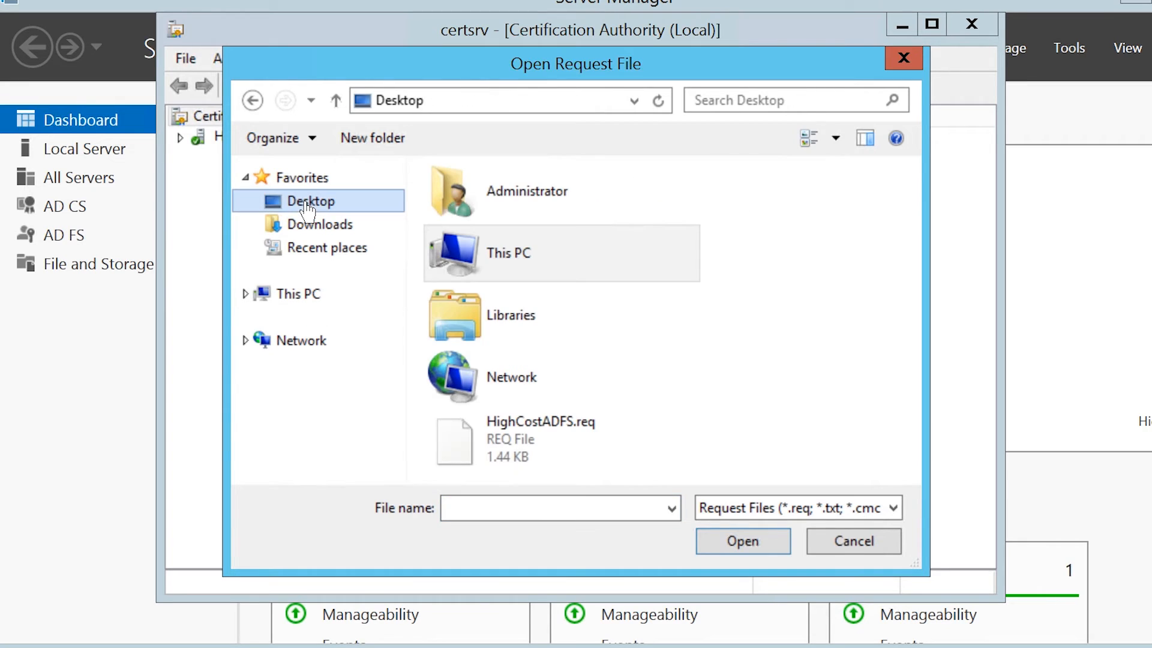
click(489, 459)
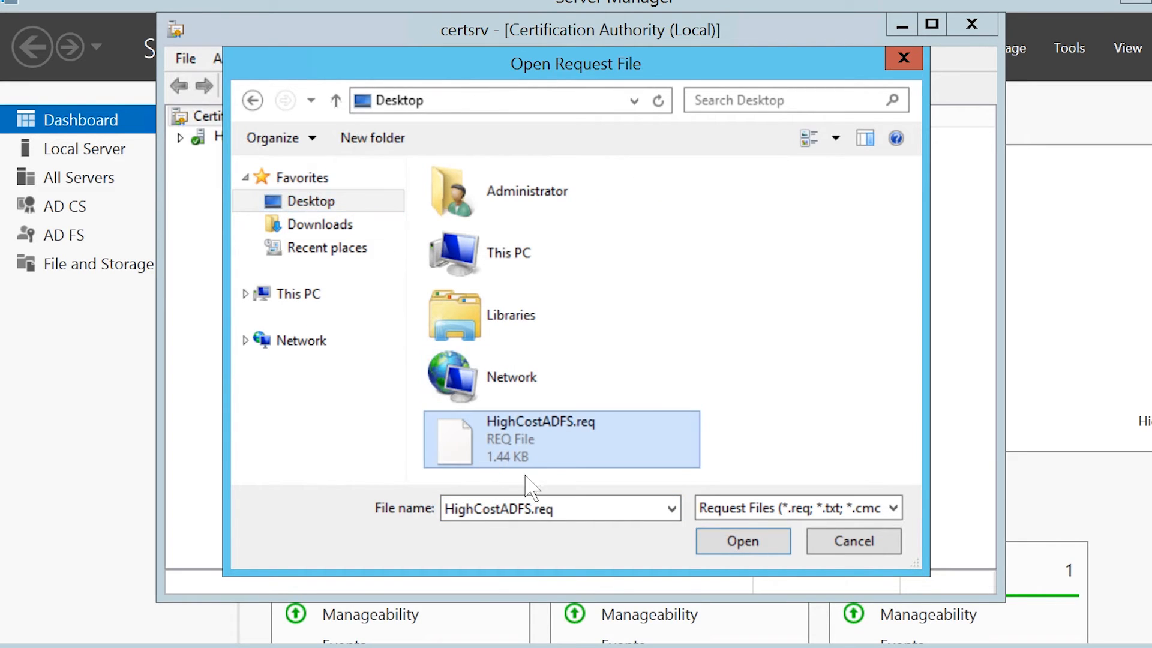
click(782, 552)
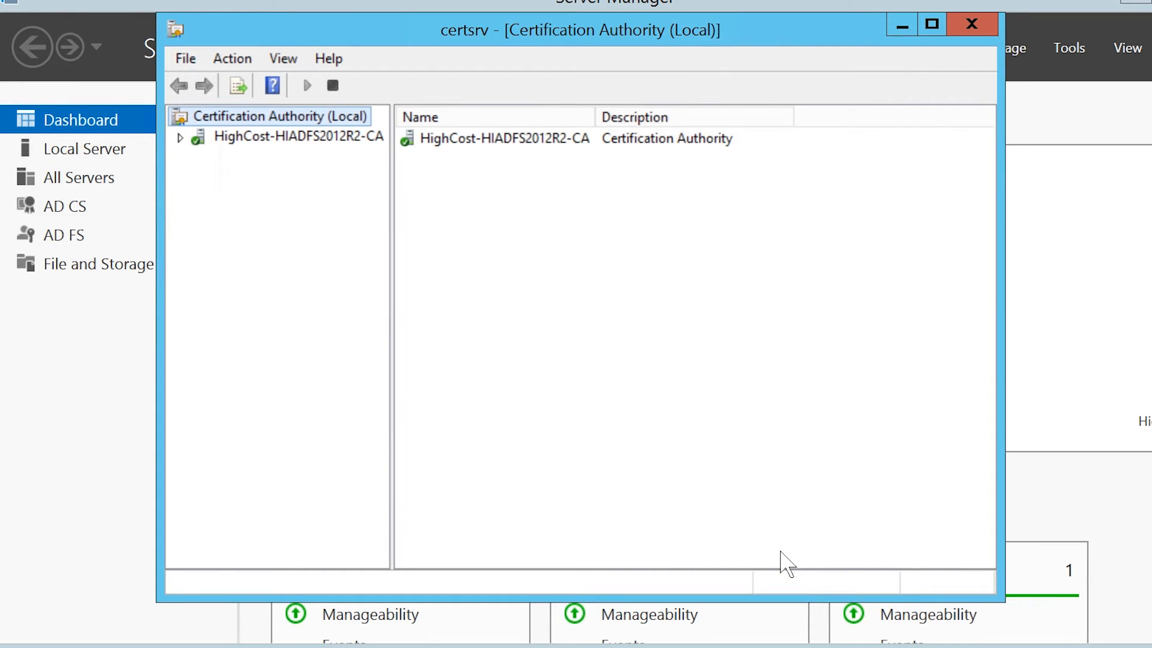
Issue the pending certificate request with ID 2 under HighCost-HIADFS2012R2-CA.
click(180, 138)
click(239, 198)
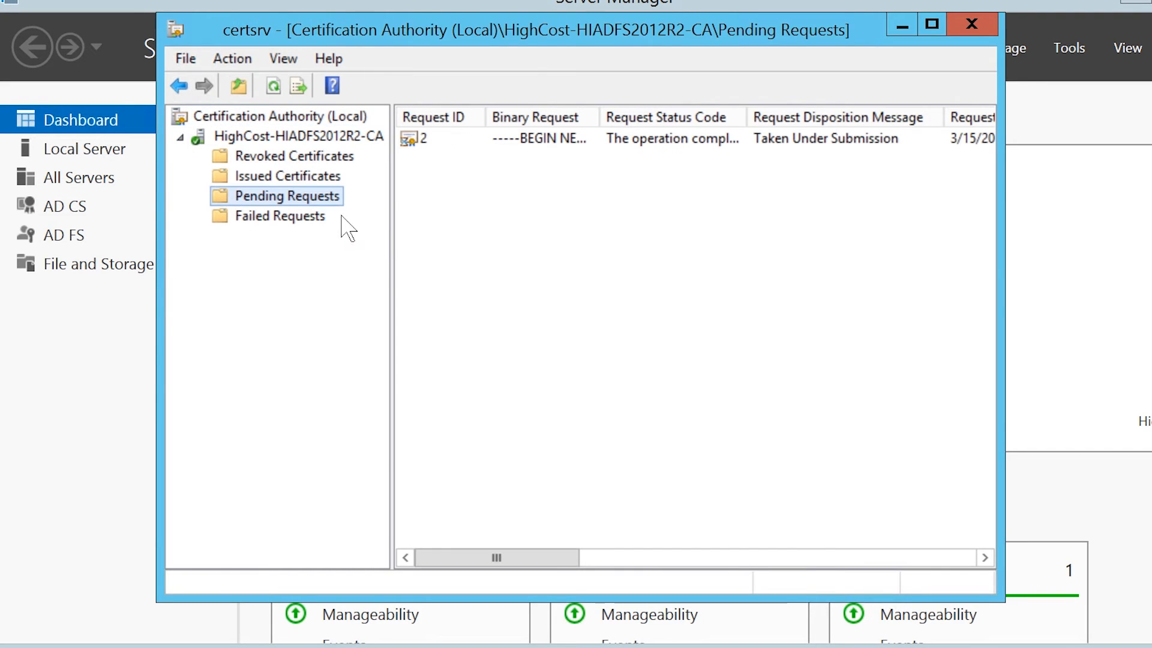
click(423, 142)
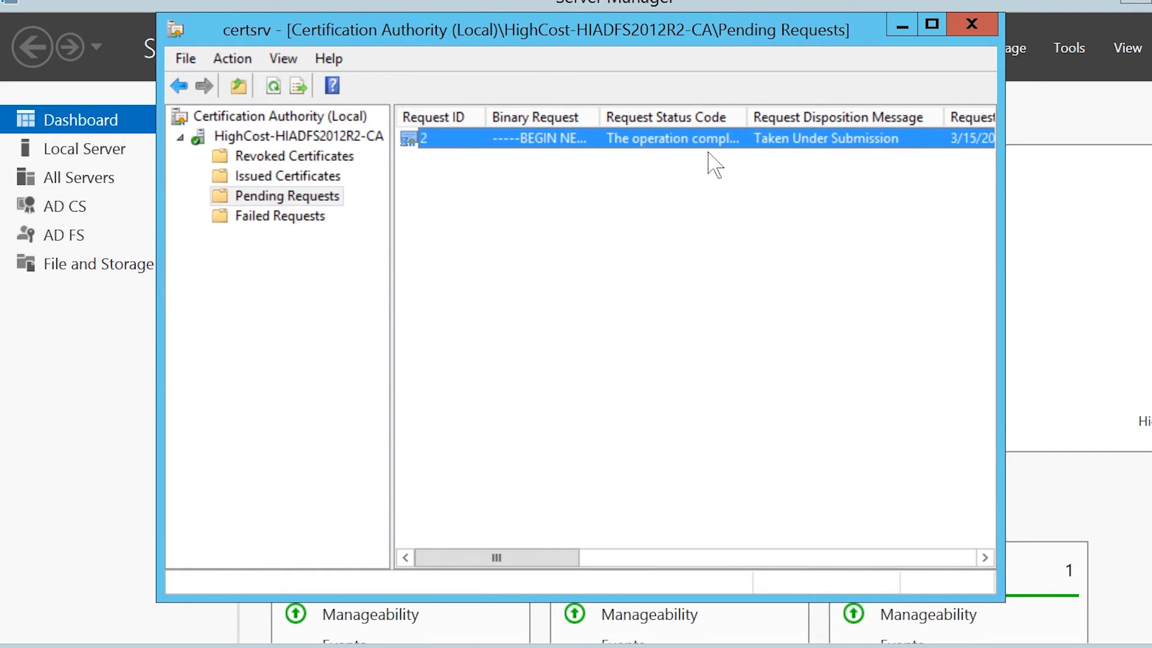
right_click(415, 143)
mouse_move(462, 157)
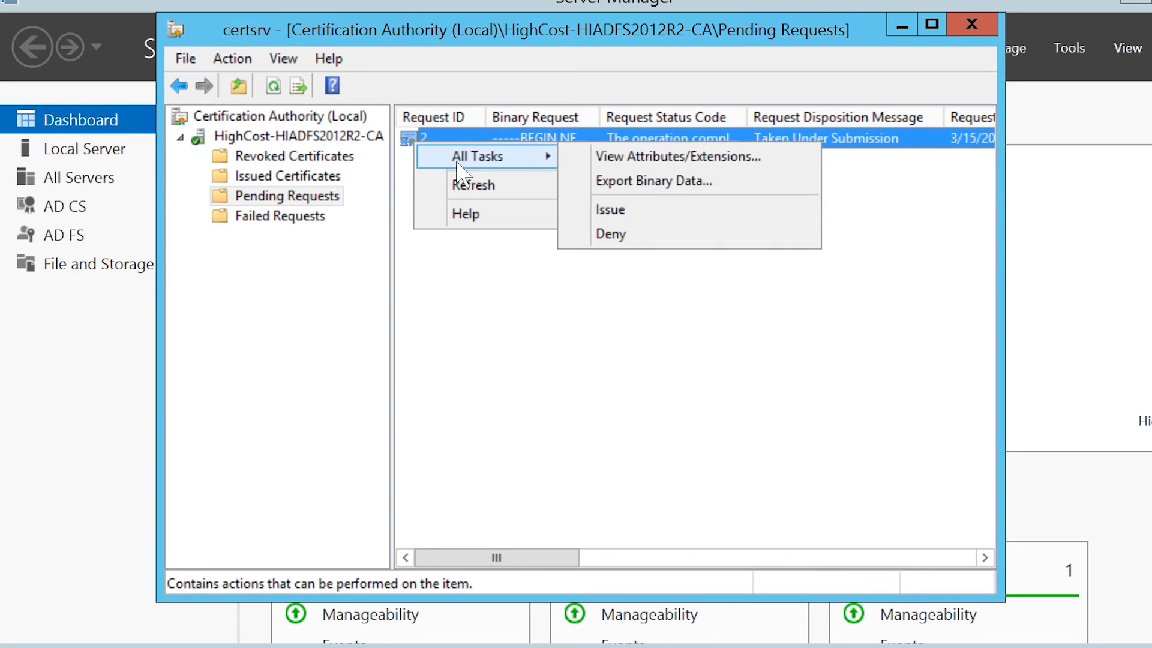
click(594, 220)
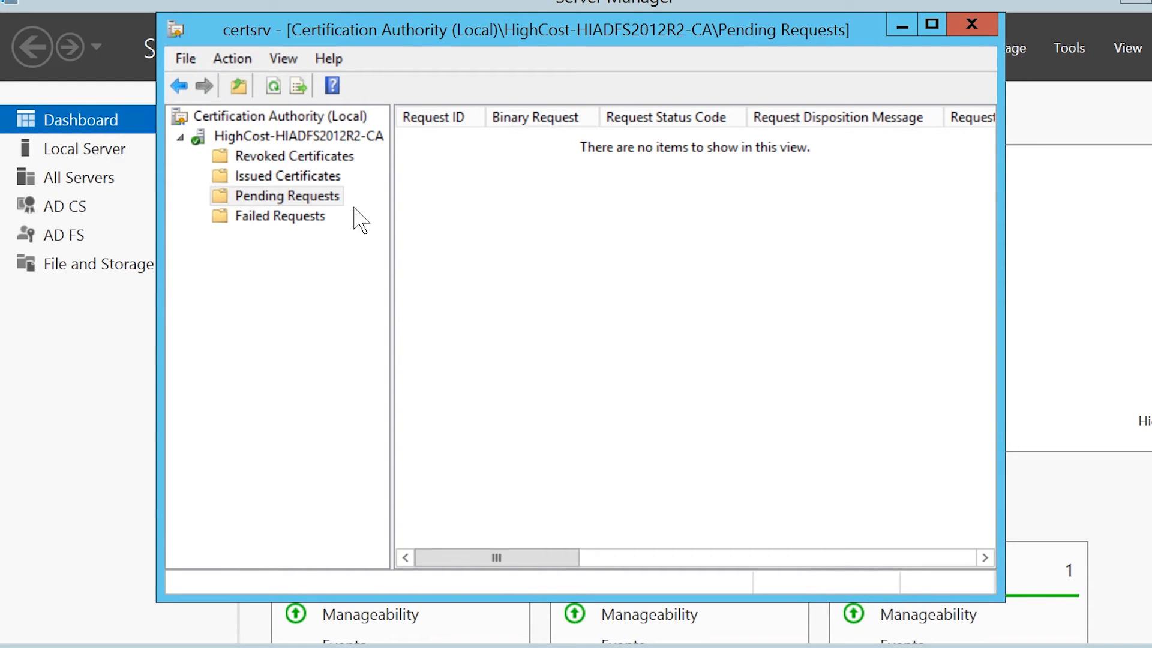
Open the issued certificate with request ID 2 and show its detailed fields.
click(252, 177)
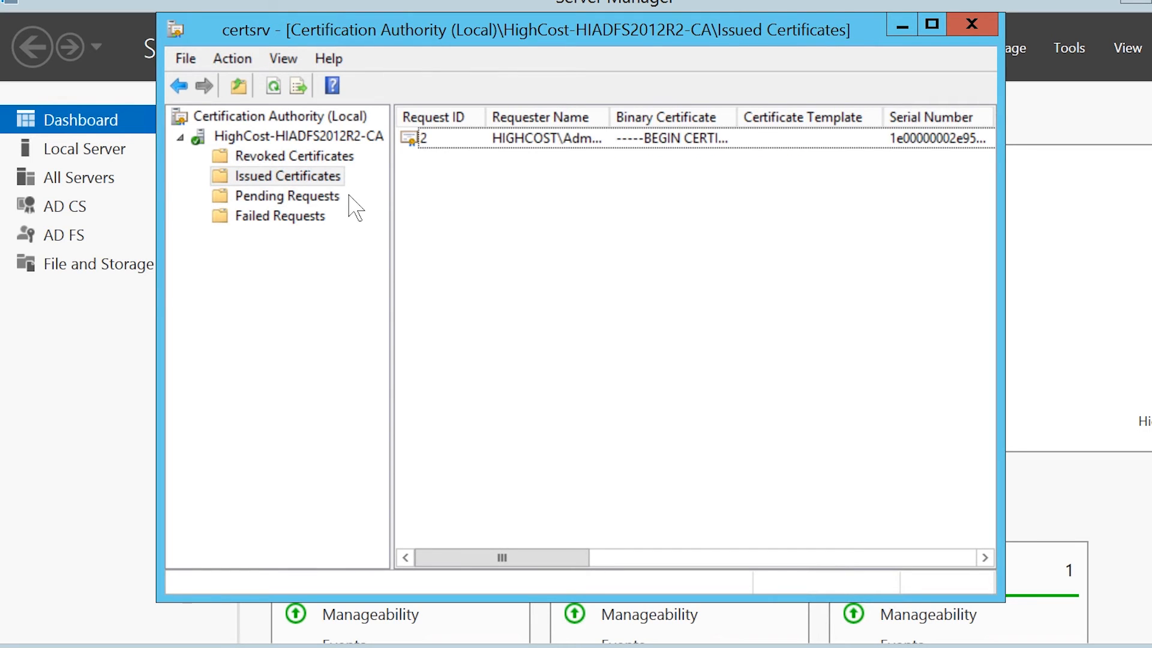
click(462, 140)
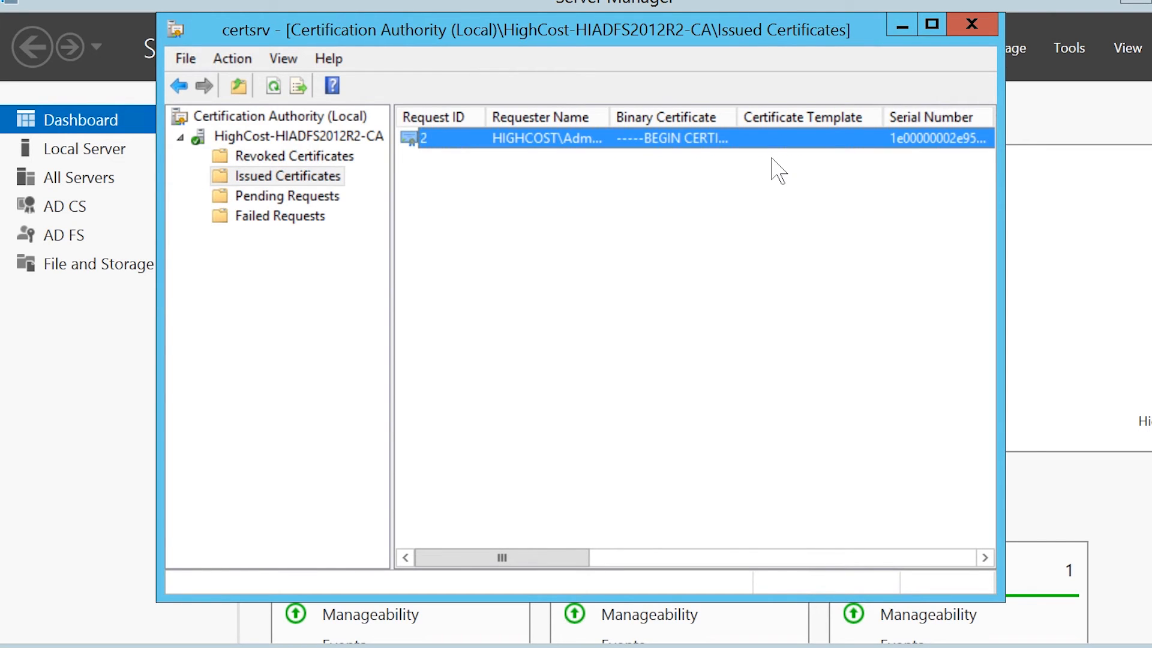
key(Return)
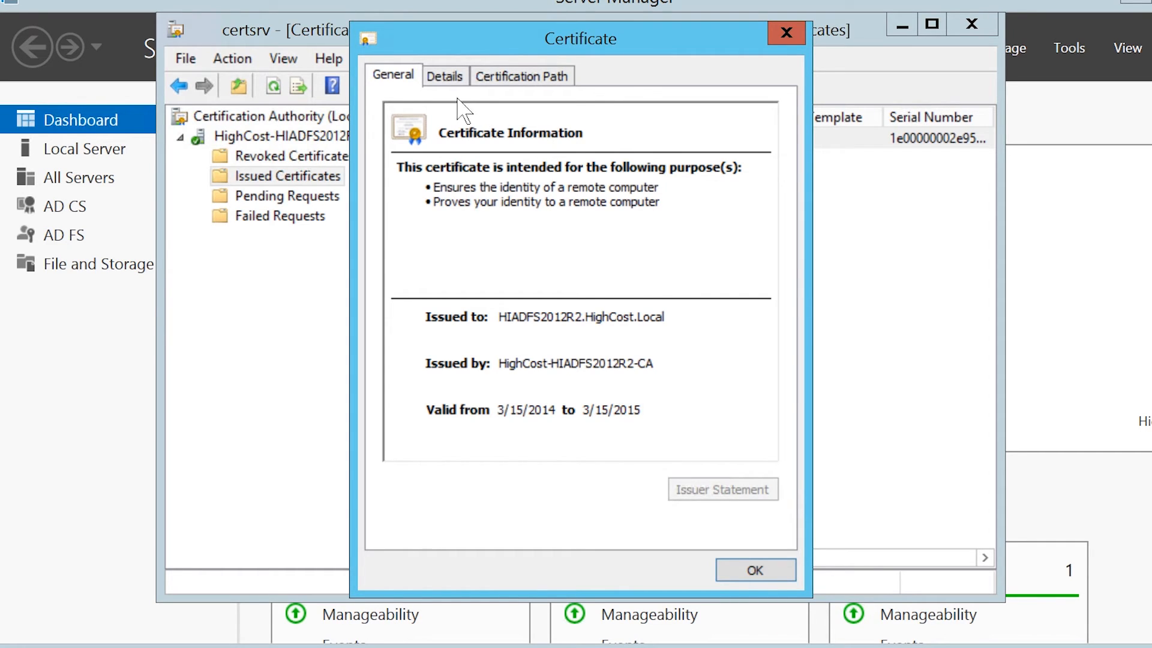
click(444, 84)
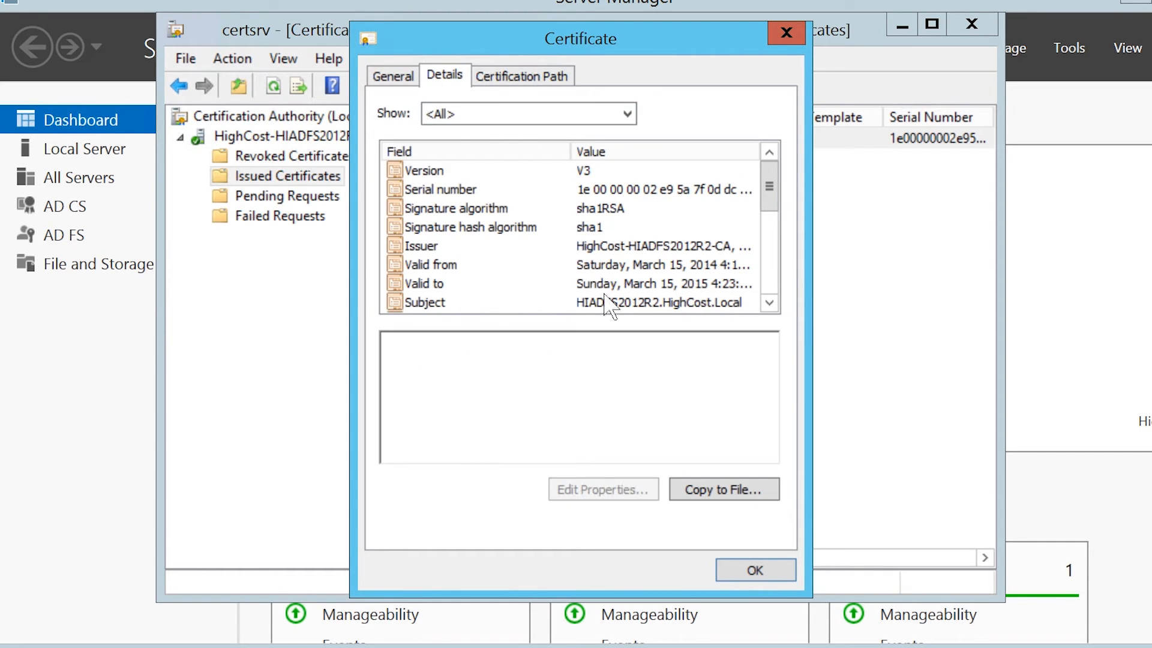
Export the opened certificate in DER encoded binary X.509 format to the Desktop as highCostADFS.cer.
click(695, 499)
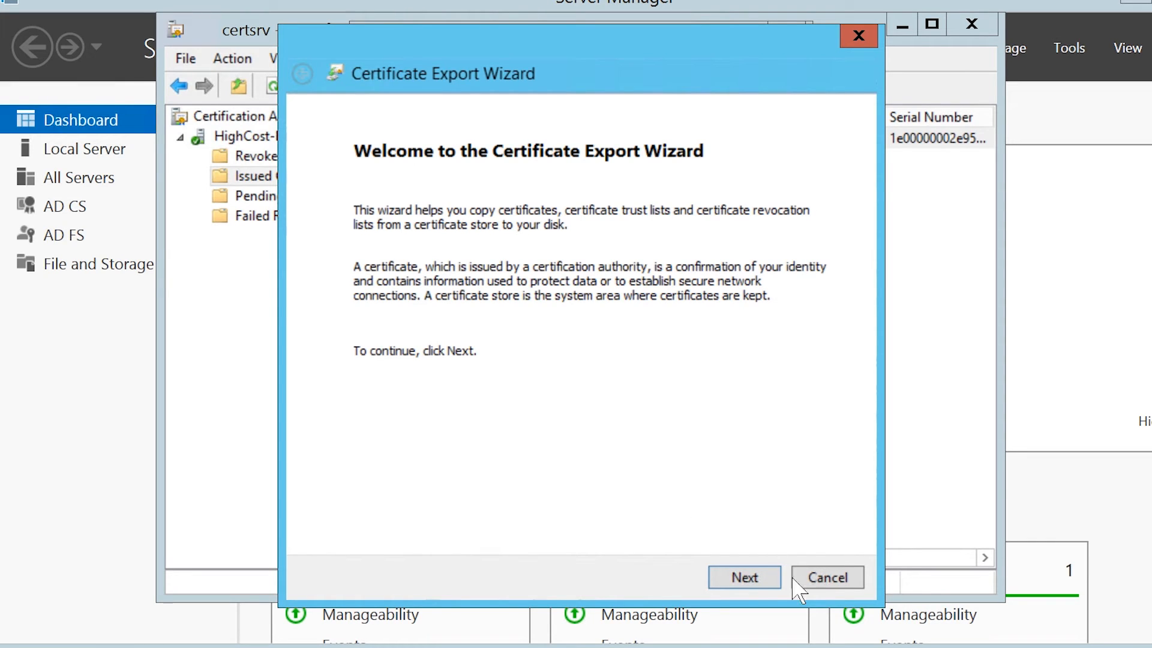
key(Return)
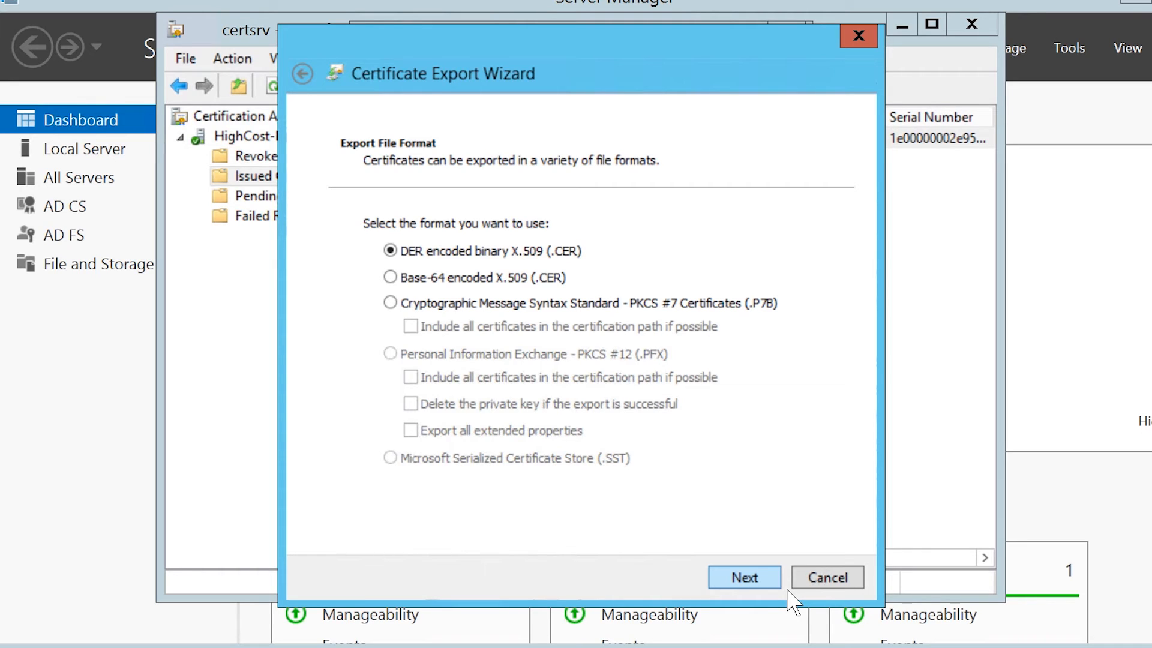
key(Return)
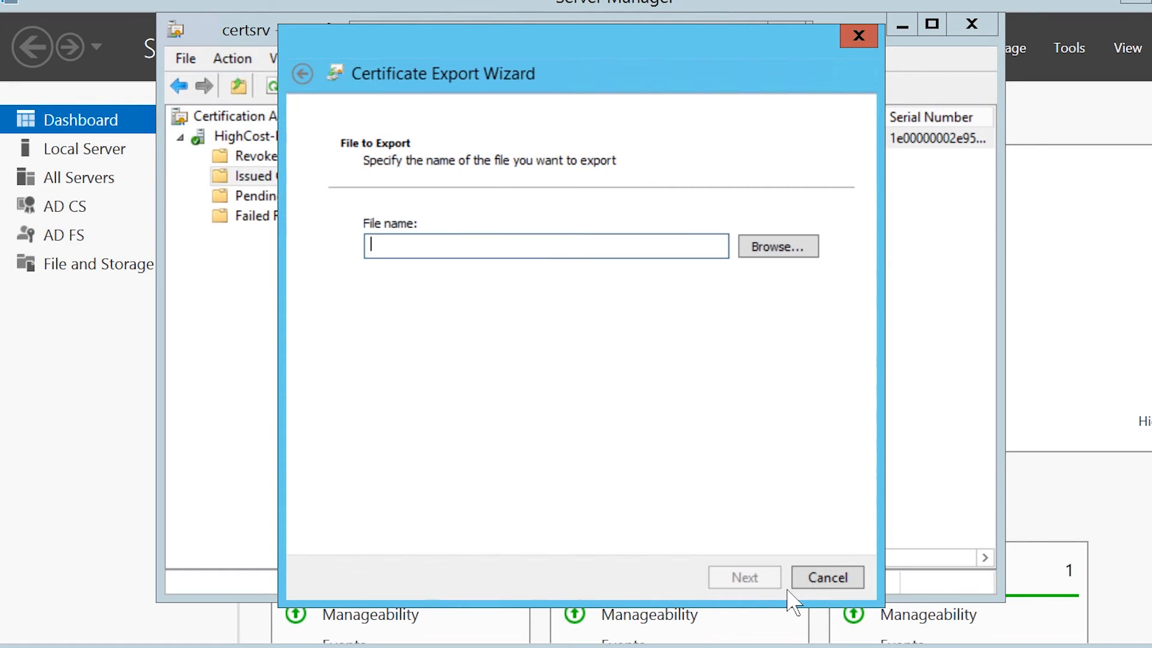
click(796, 263)
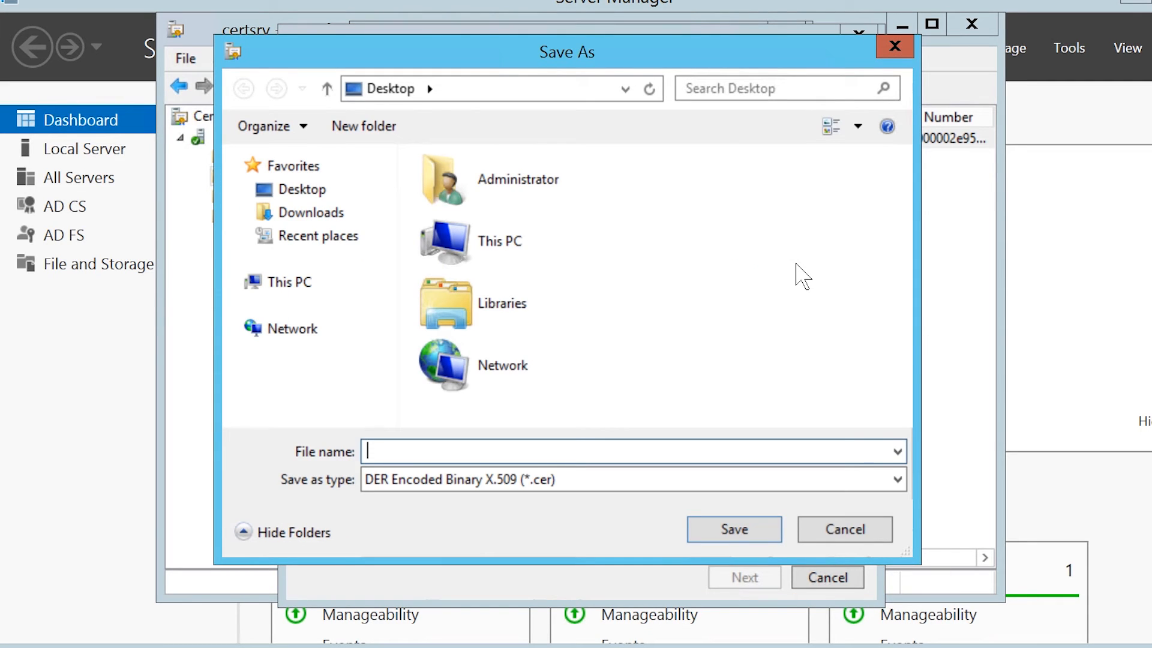
text(highCostAD)
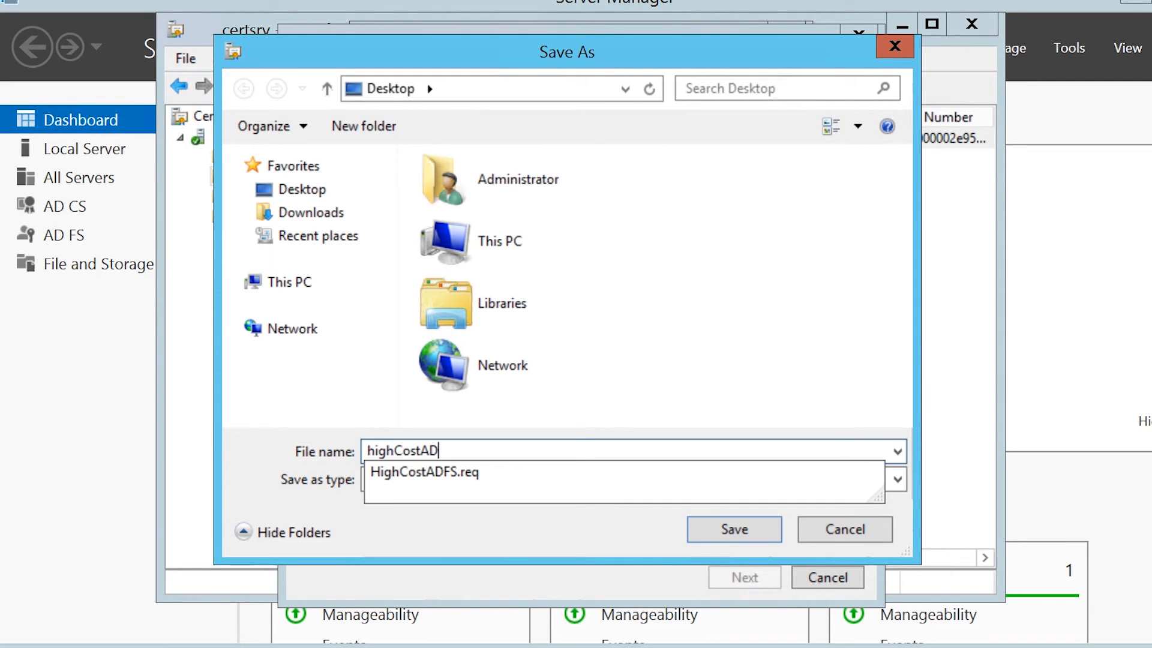
text(FS.cer)
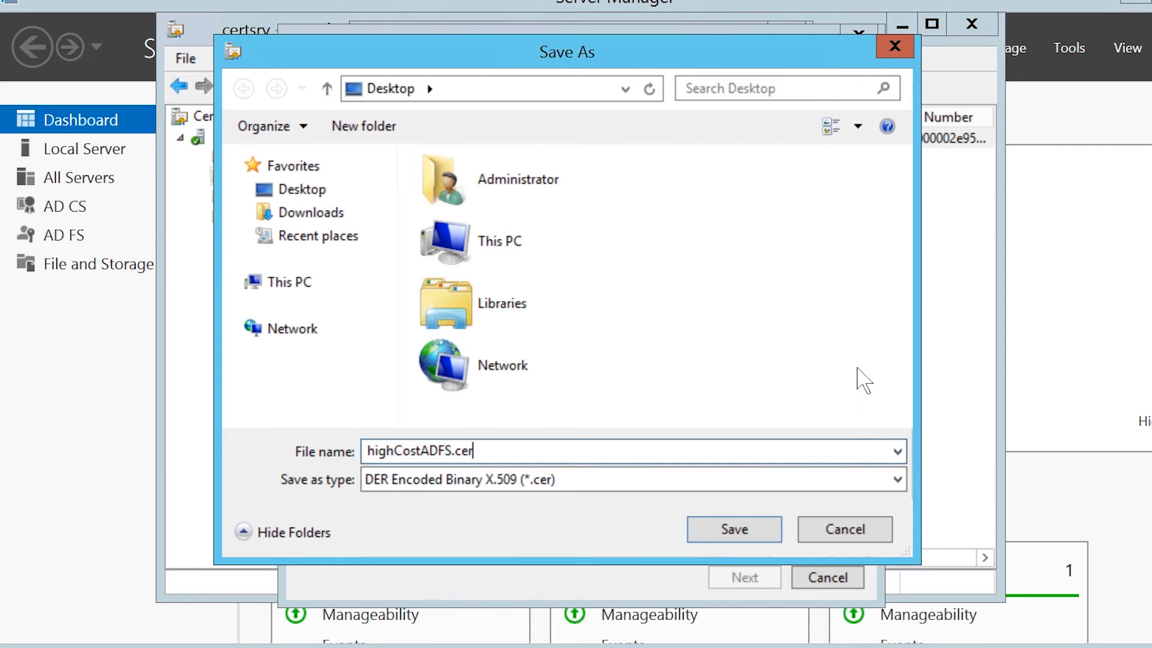
click(781, 539)
click(777, 578)
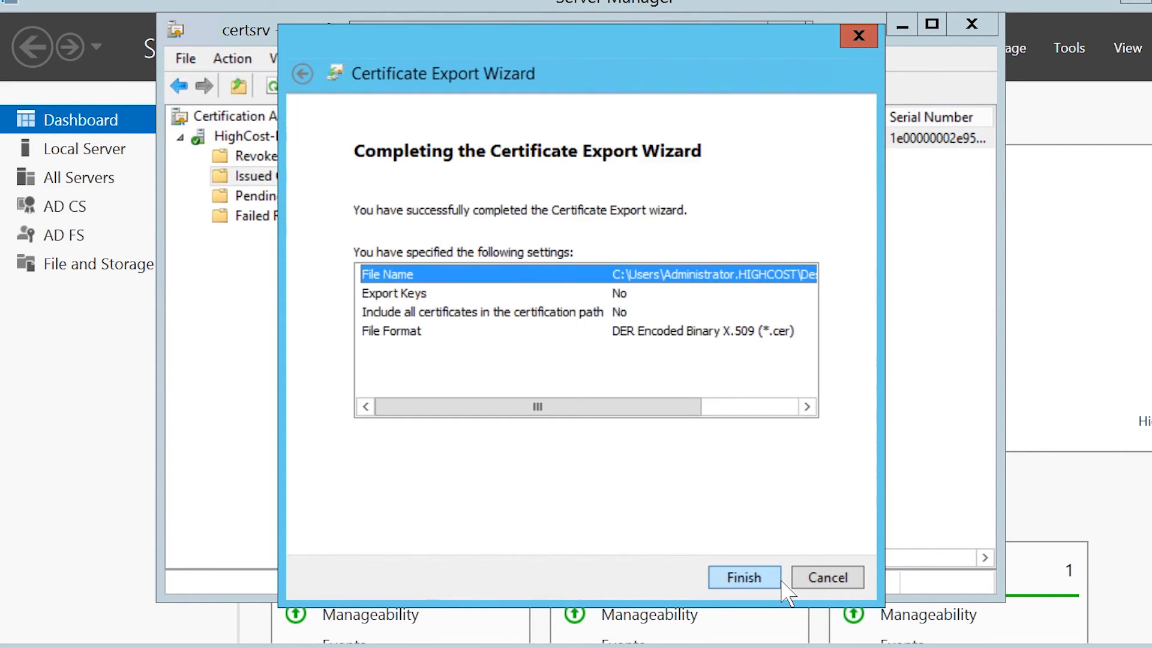
click(777, 580)
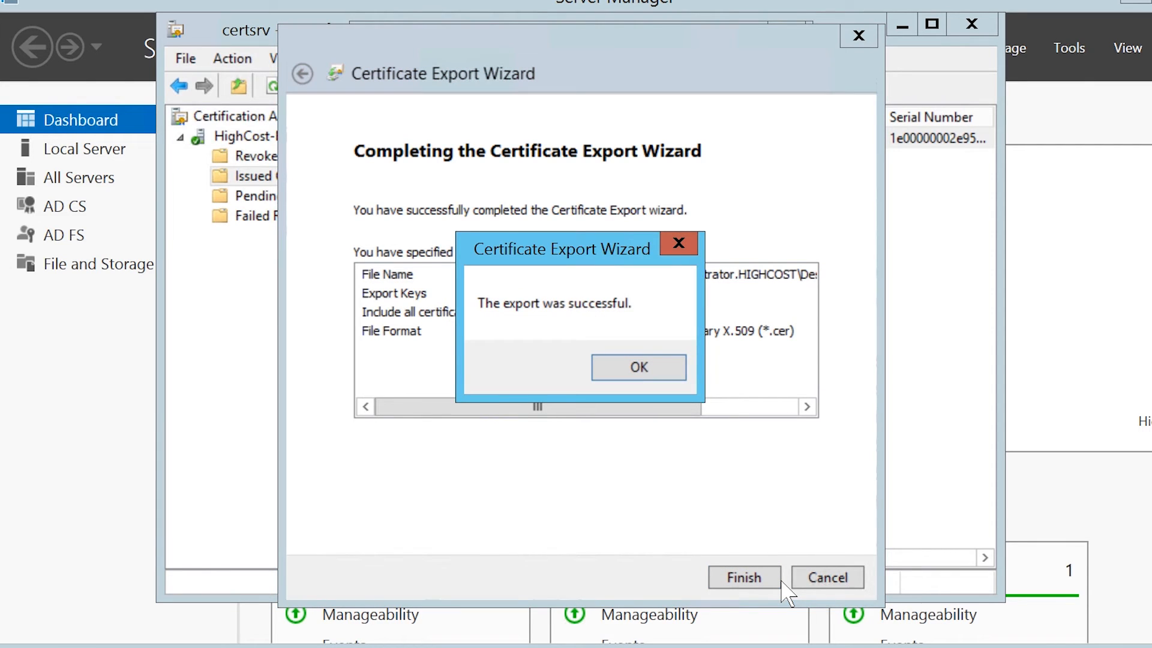
click(675, 379)
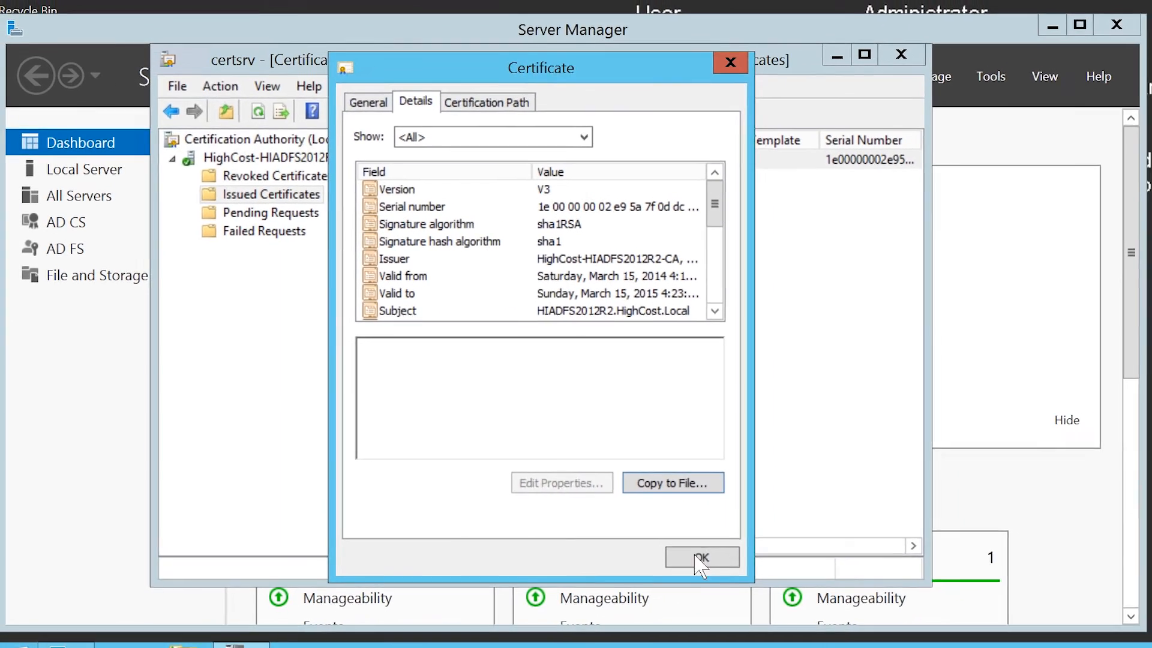
Close the certificate details and the Certification Authority console, minimize Server Manager, and open the exported highCostADFS certificate from the desktop.
click(754, 570)
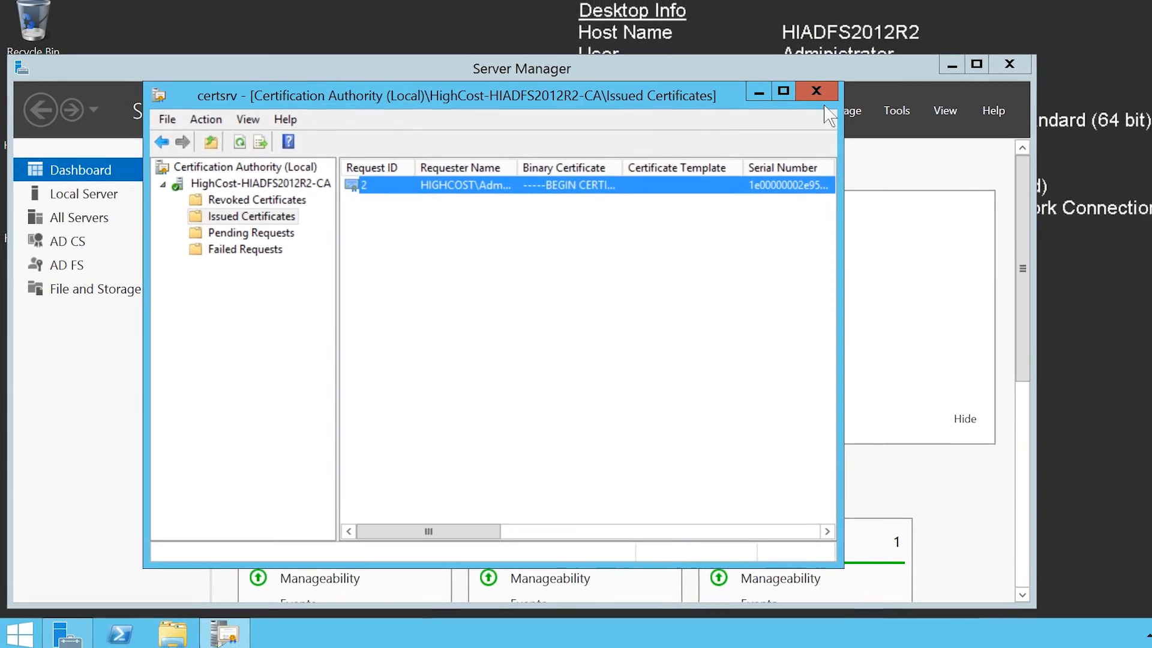
click(858, 73)
click(942, 72)
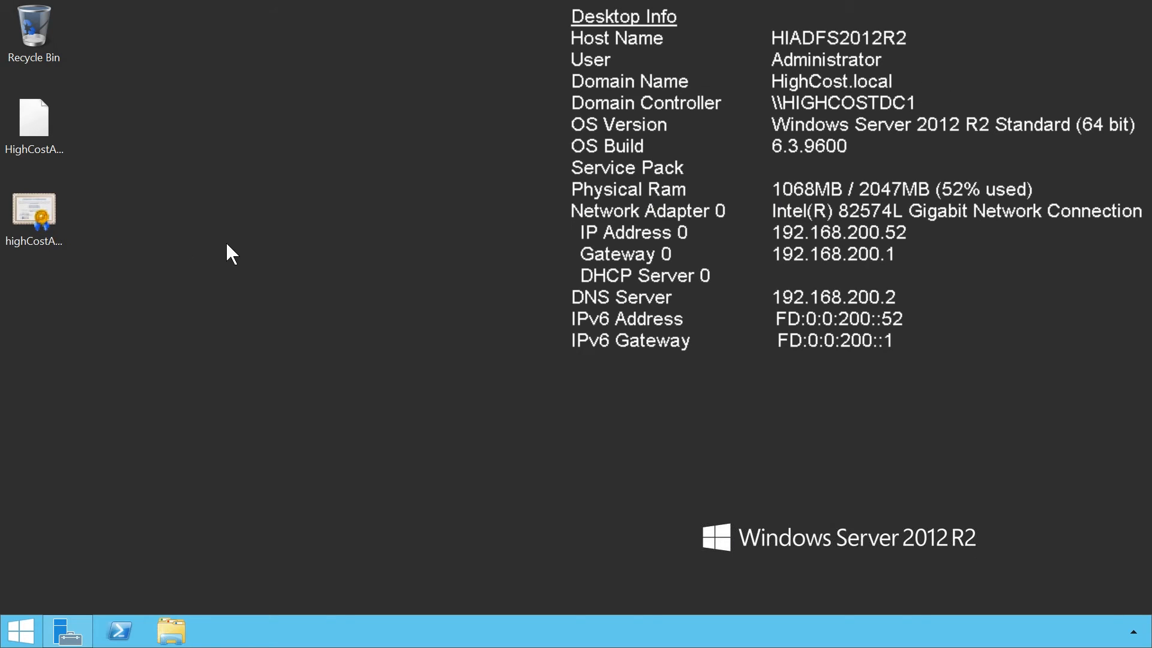
click(52, 220)
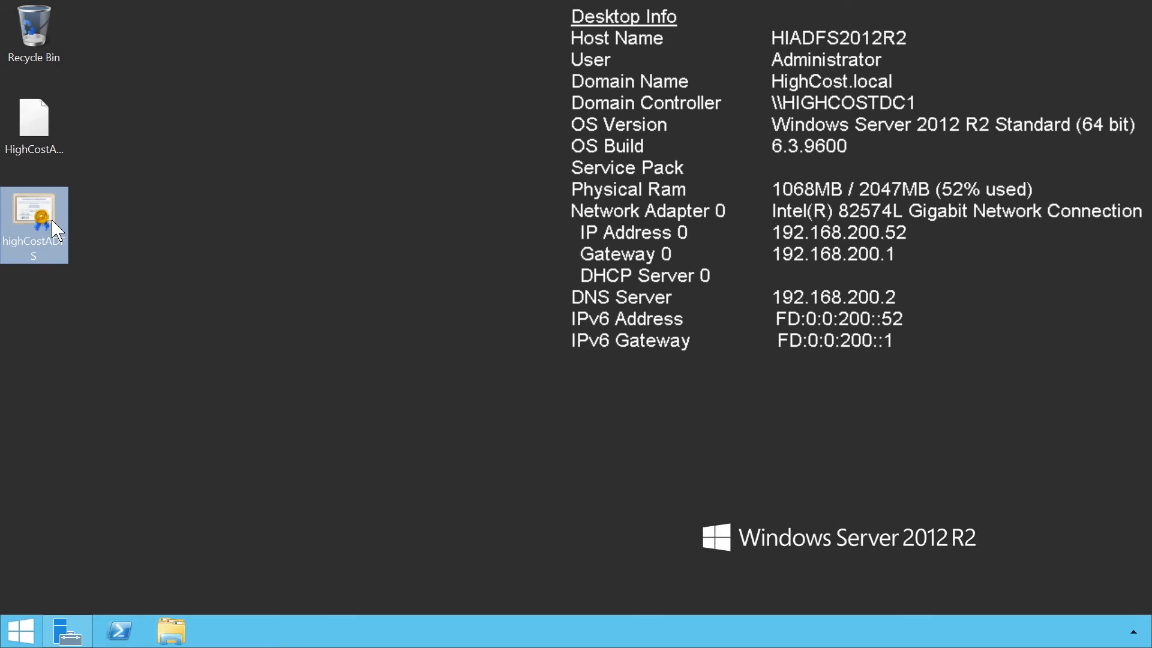
double_click(54, 258)
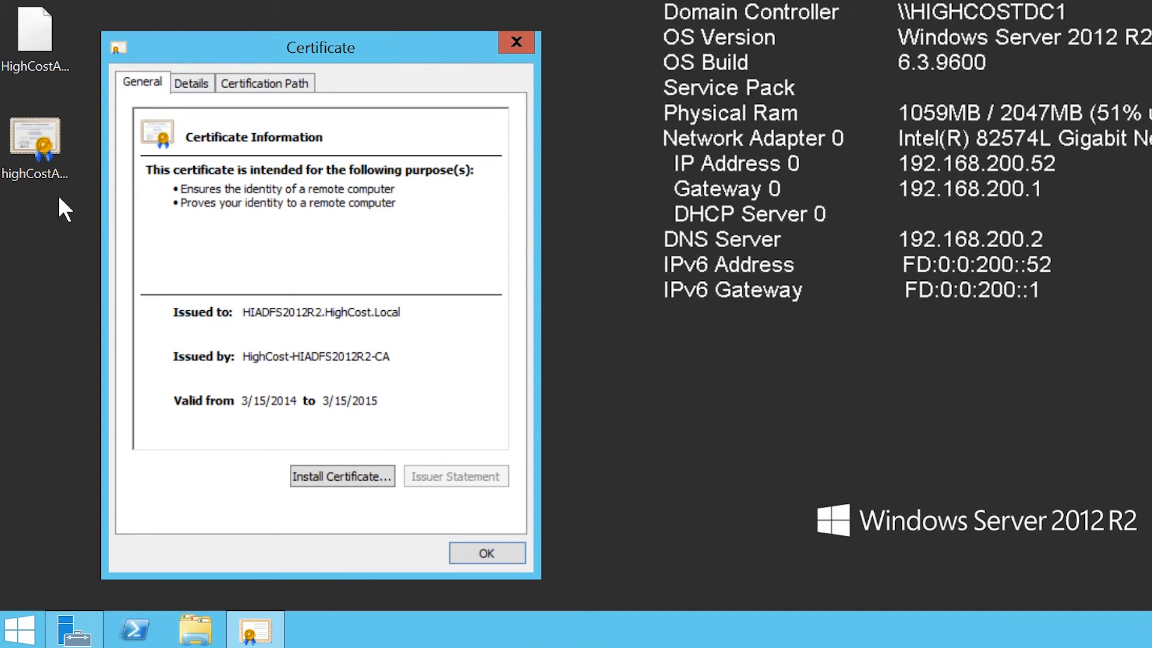
Install the certificate to the Local Machine store location with automatic certificate store selection, and close the certificate.
click(309, 486)
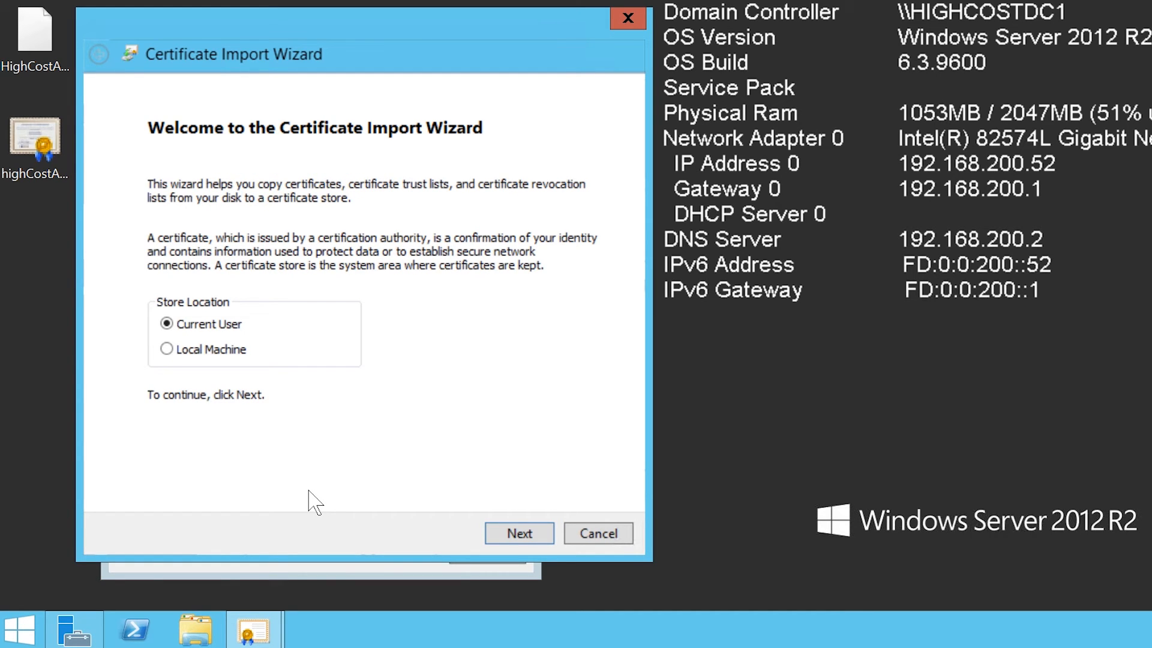
click(169, 353)
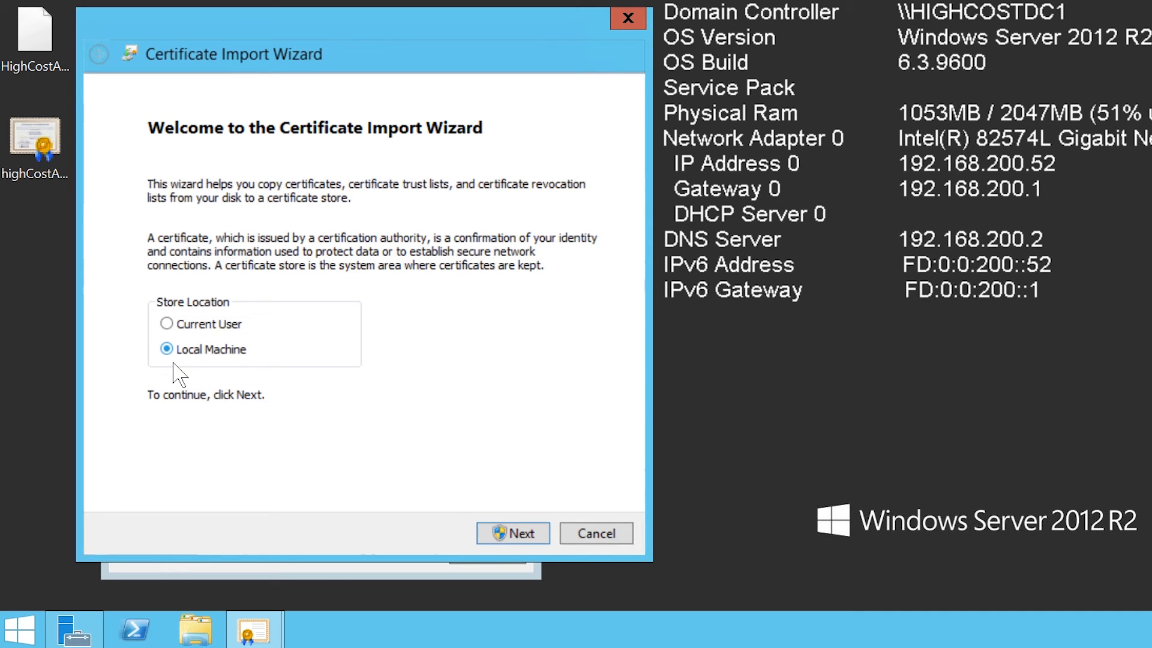
click(528, 538)
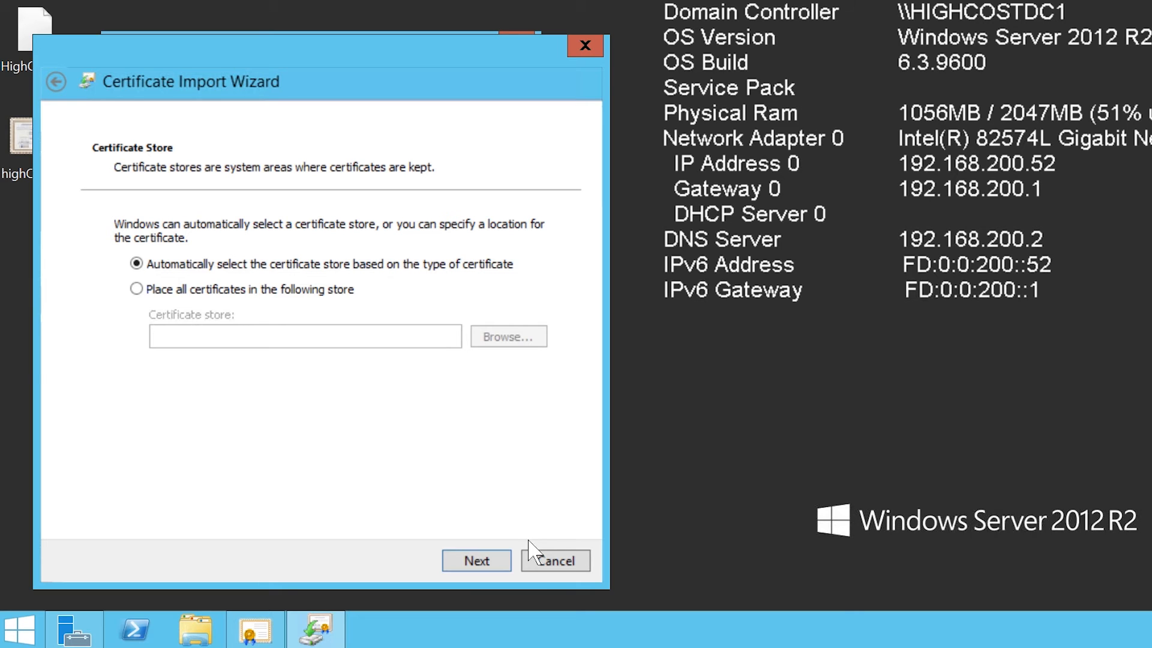
click(504, 562)
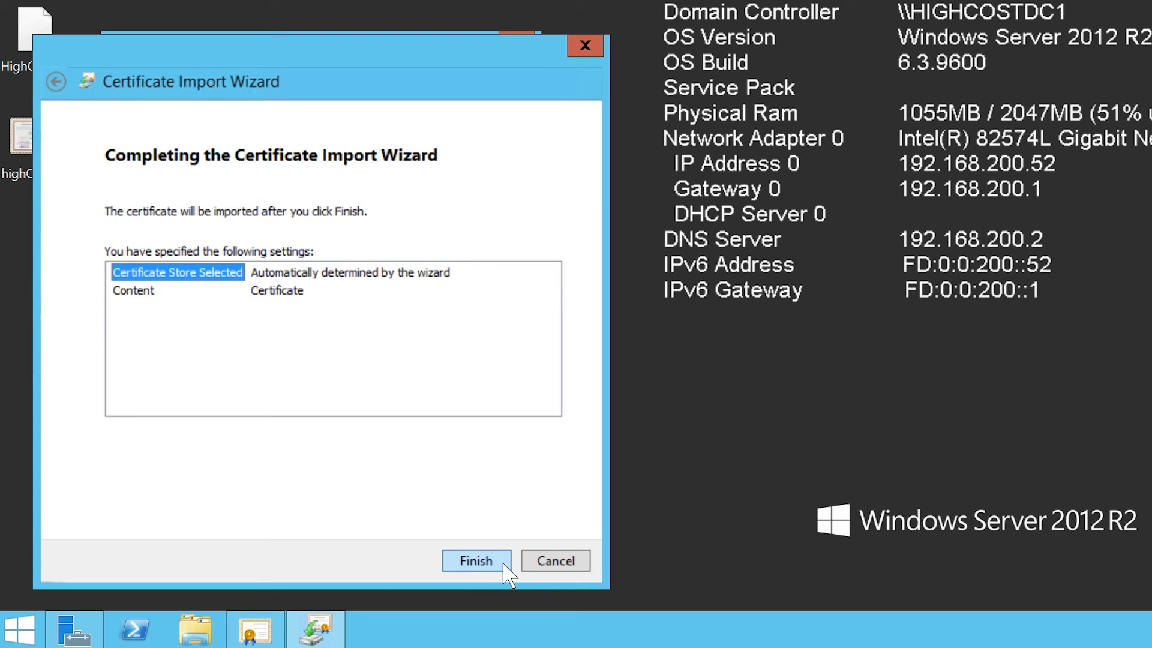
click(504, 567)
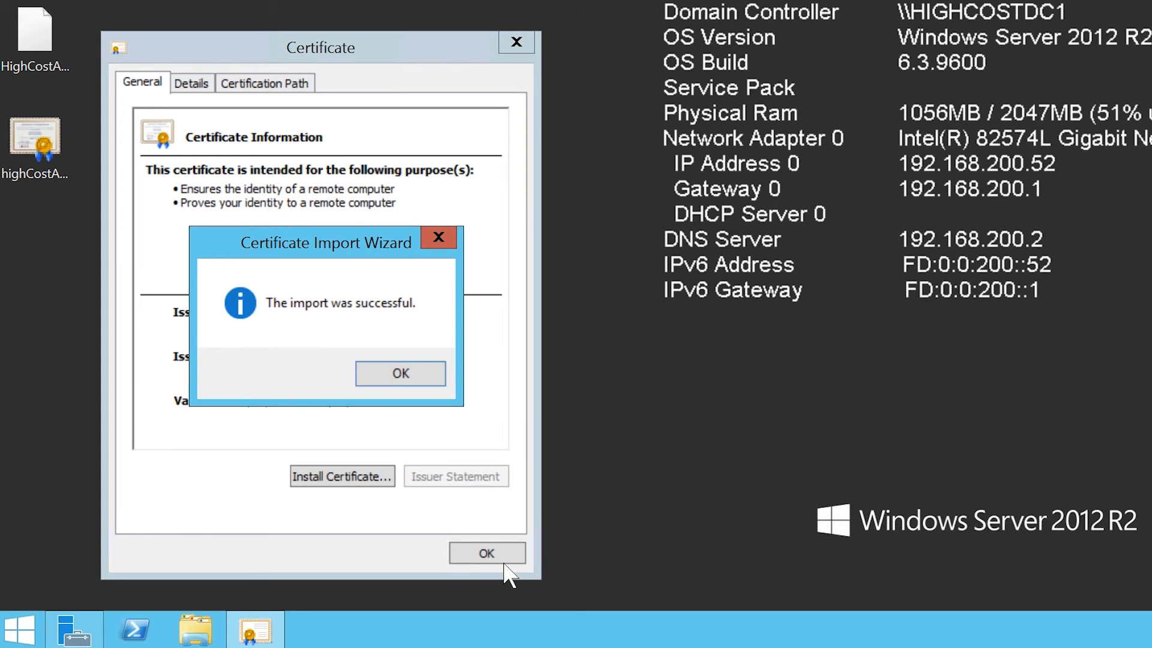
click(422, 382)
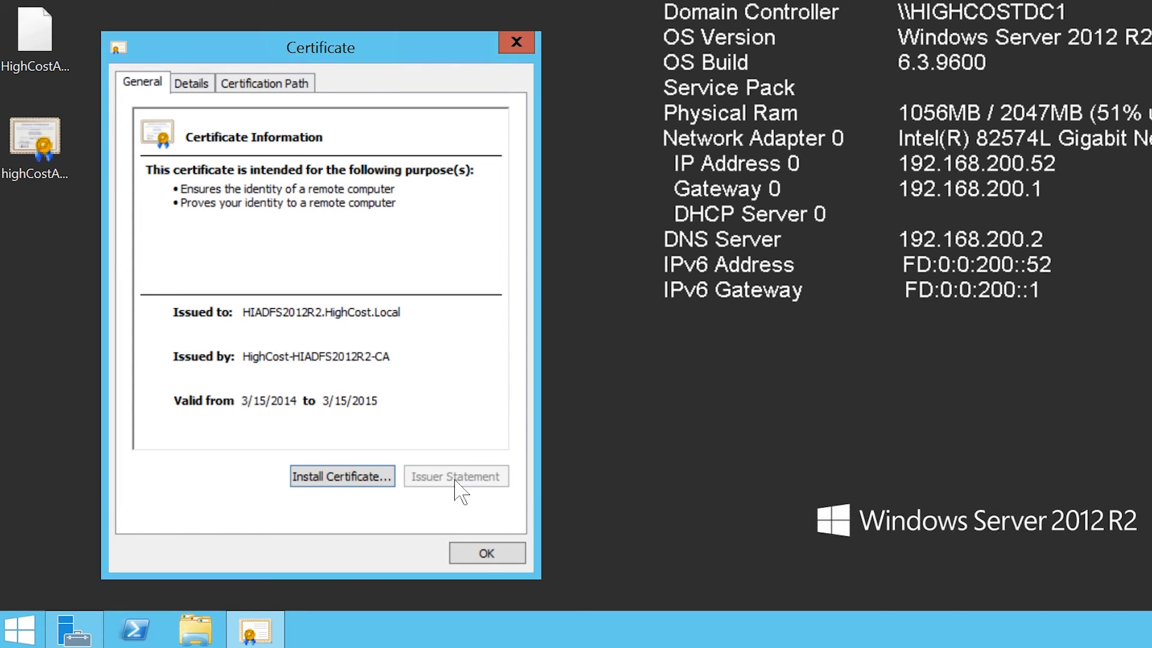
click(480, 549)
Start configuring the federation service from Server Manager, creating the first server in a federation server farm with the current administrator account.
click(97, 641)
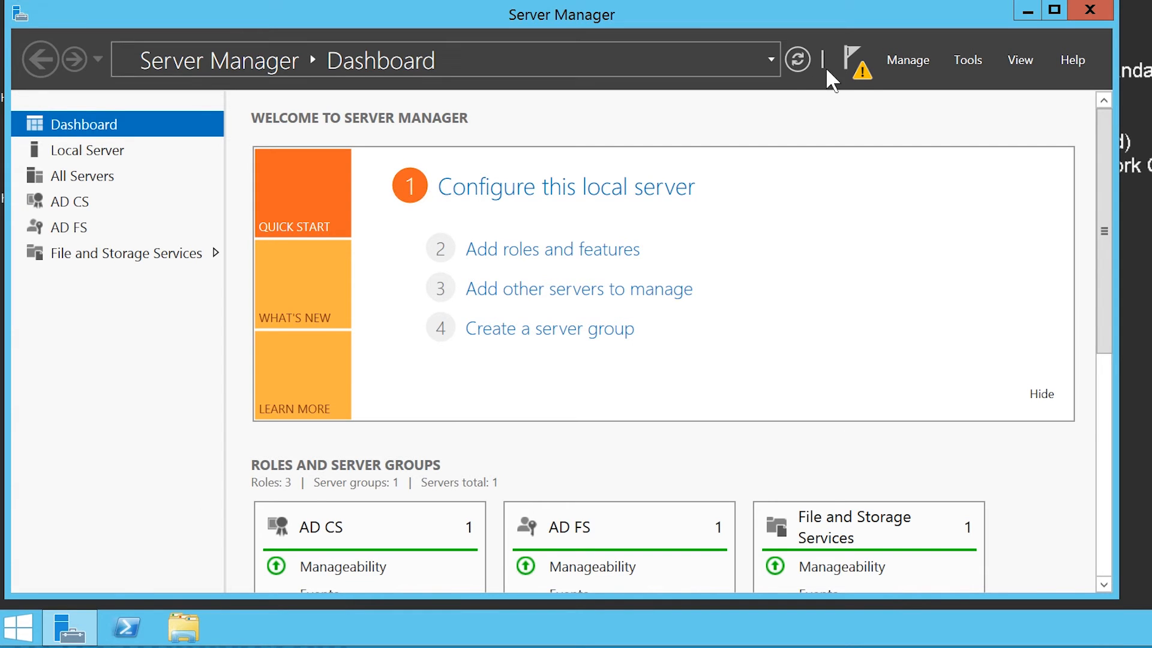
click(859, 69)
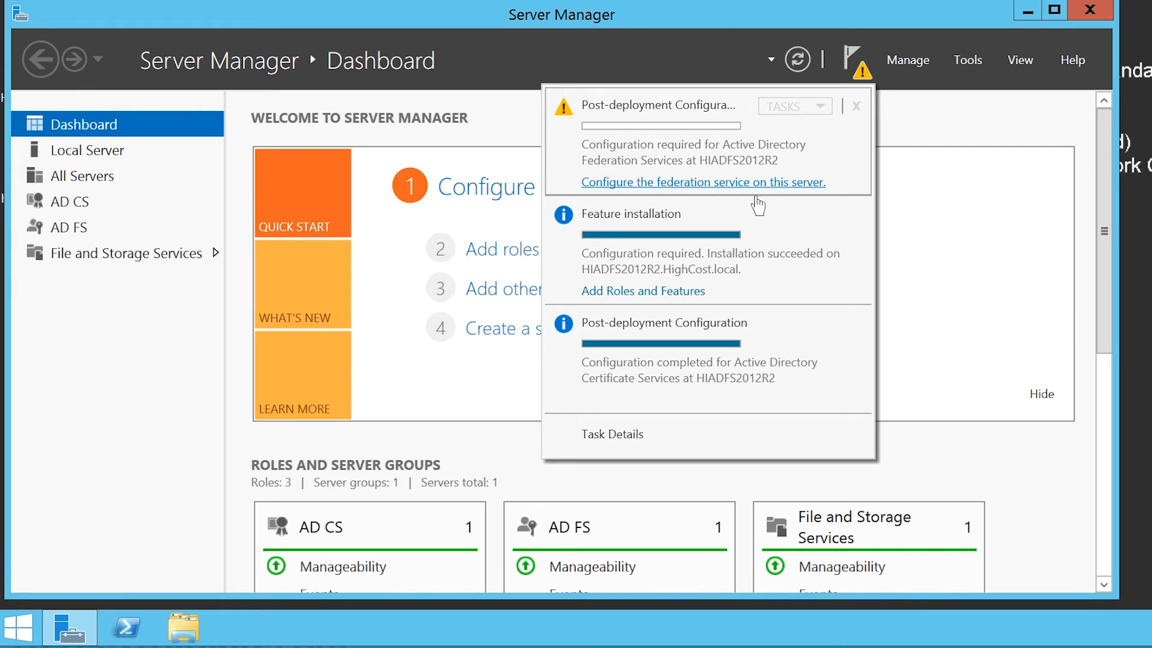
click(600, 192)
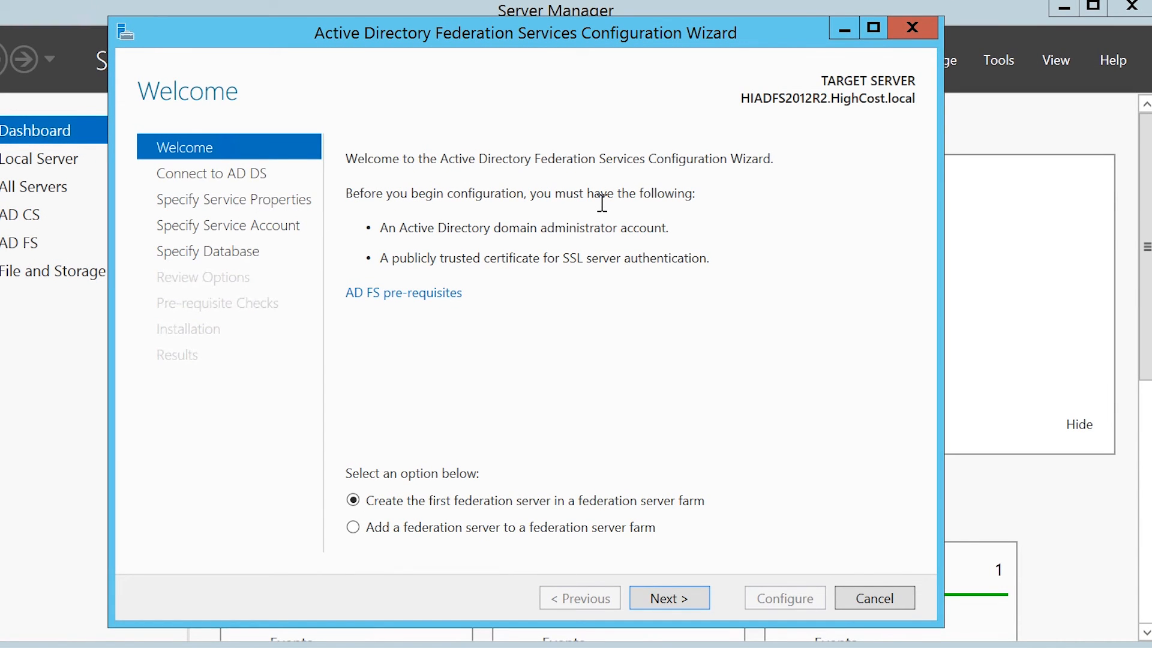
click(714, 612)
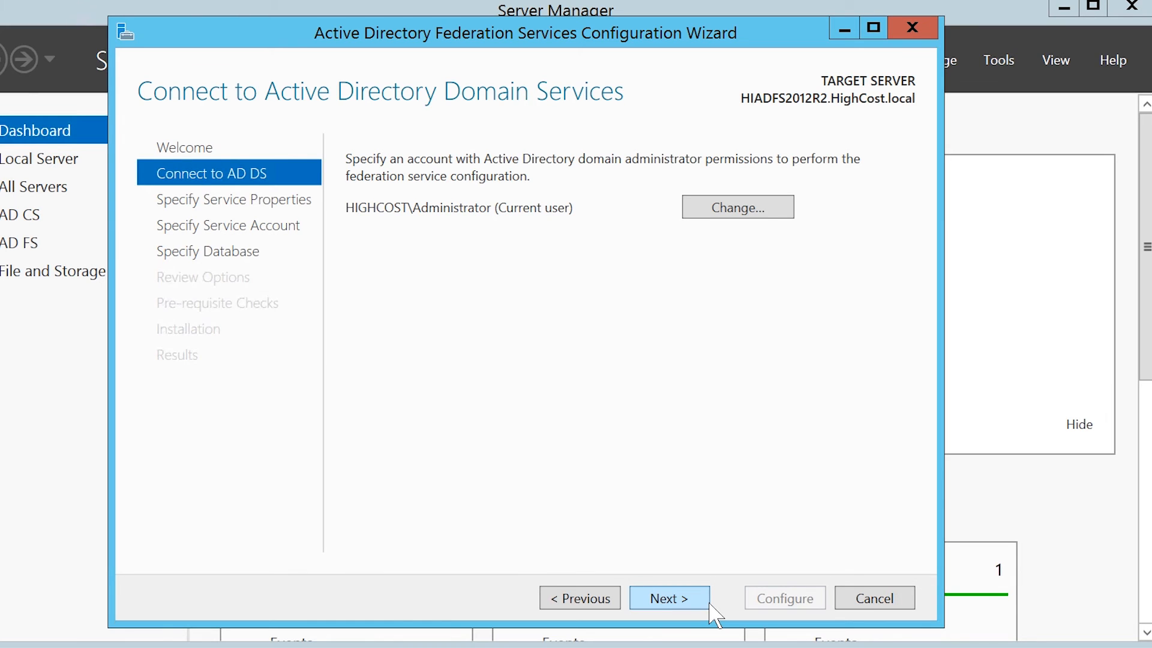
click(708, 606)
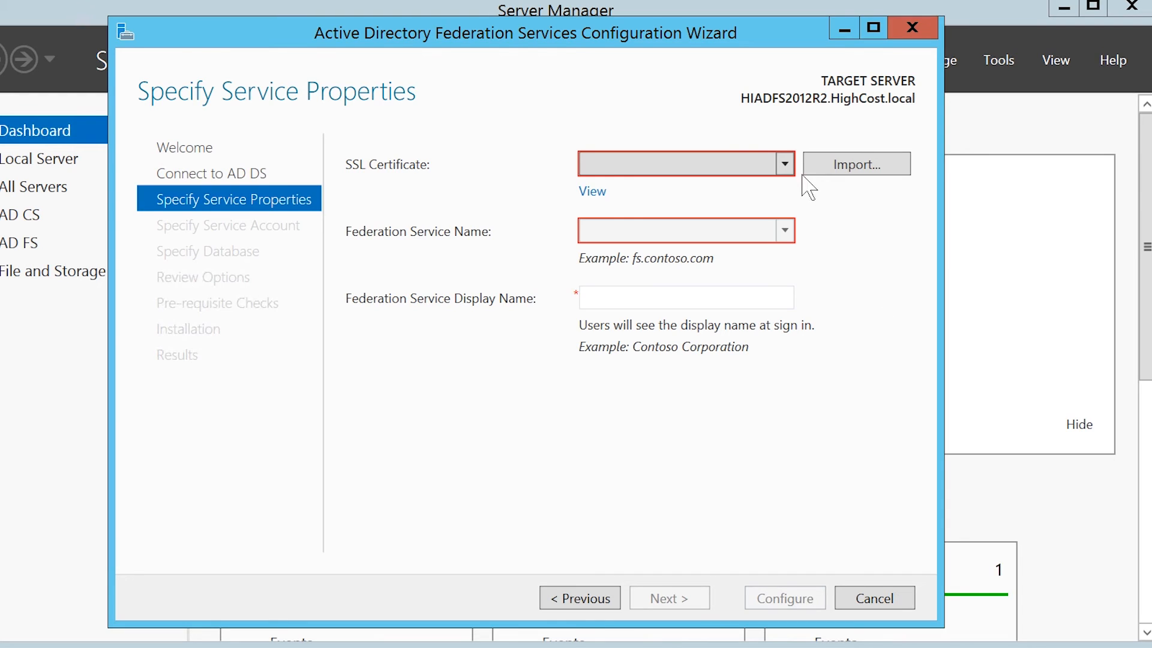
Select HIADFS2012R2.HighCost.Local as the SSL certificate and set the federation service display name to High Cost Training AD FS.
click(786, 166)
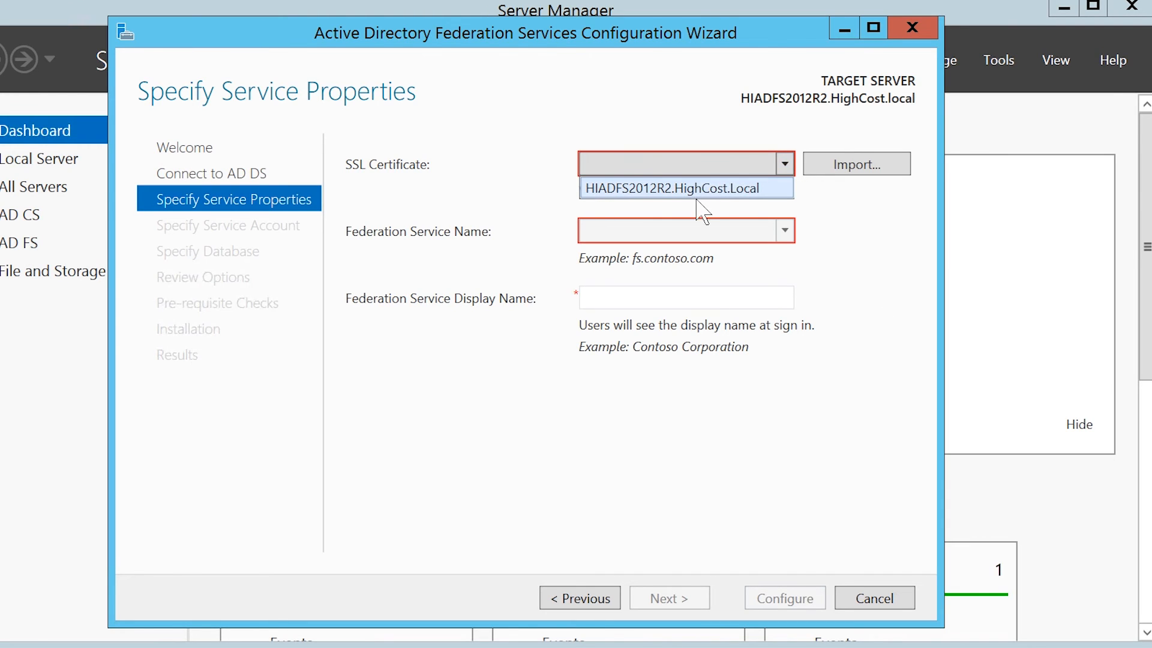
click(720, 188)
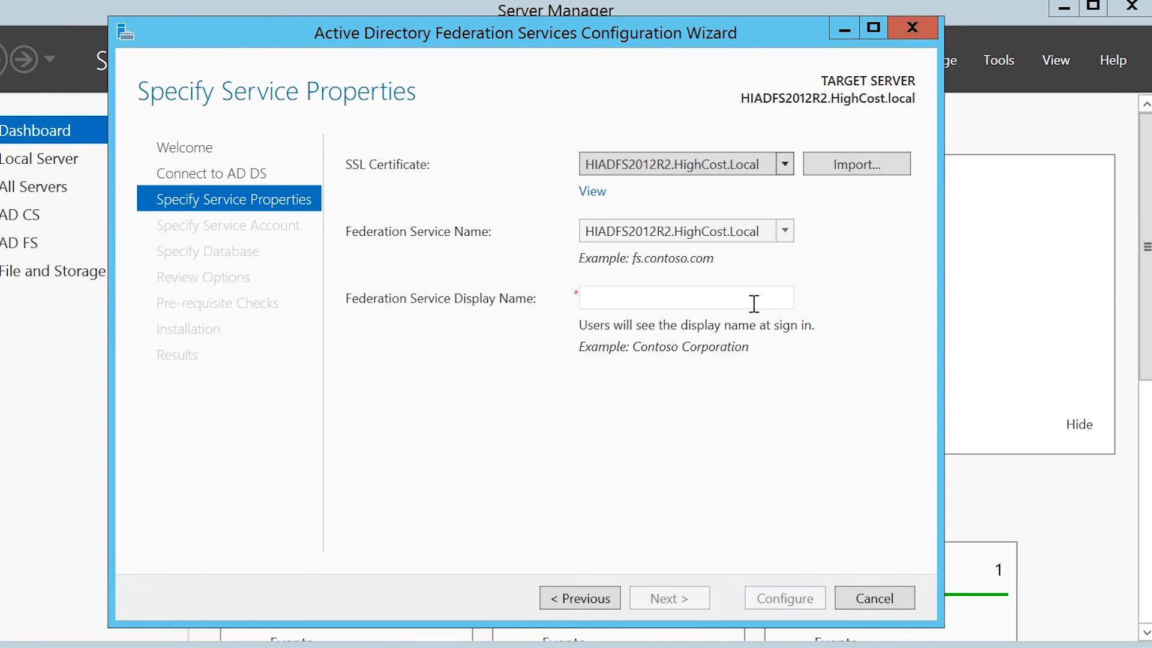
text(Hi)
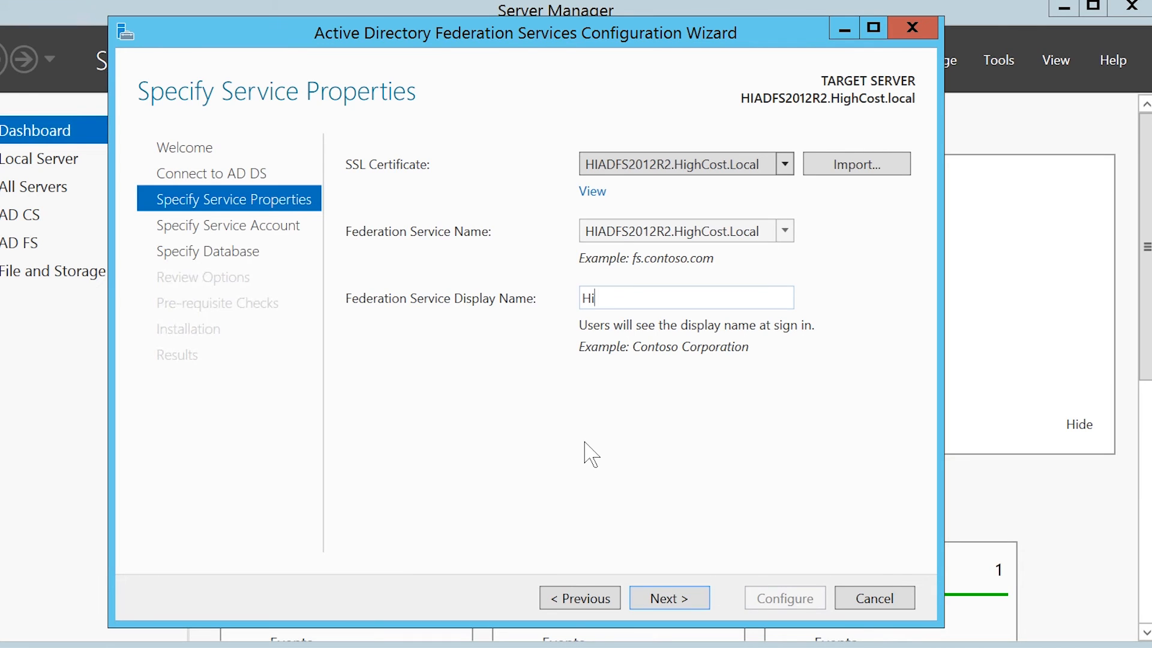
text(gh Cost Training AD FS)
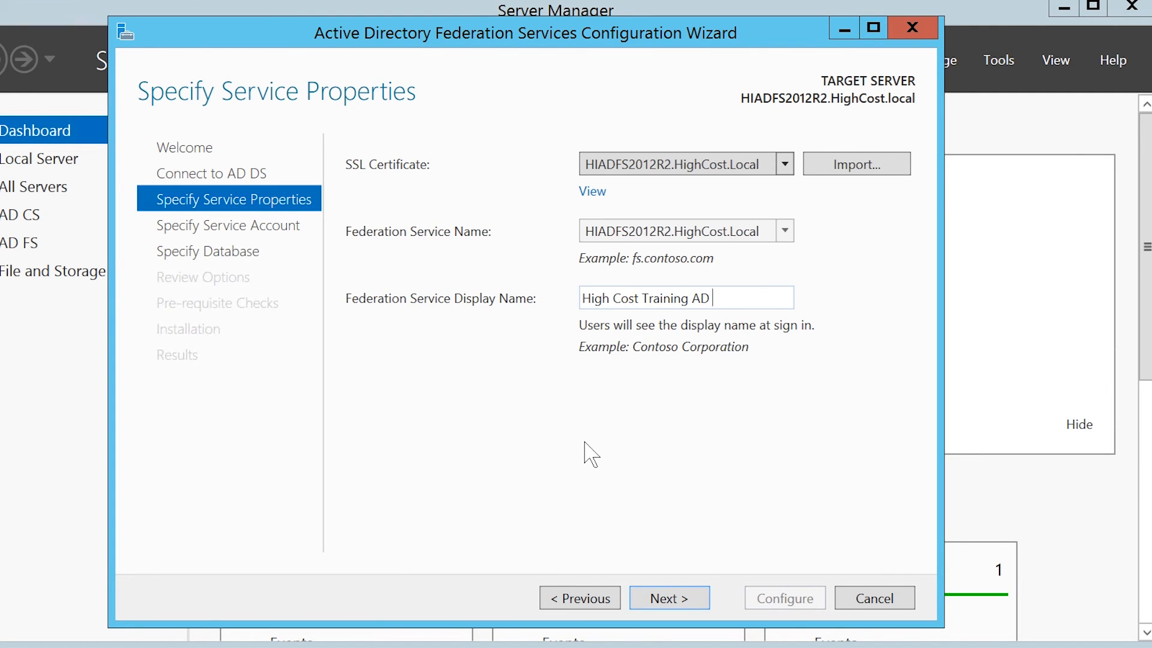
click(706, 599)
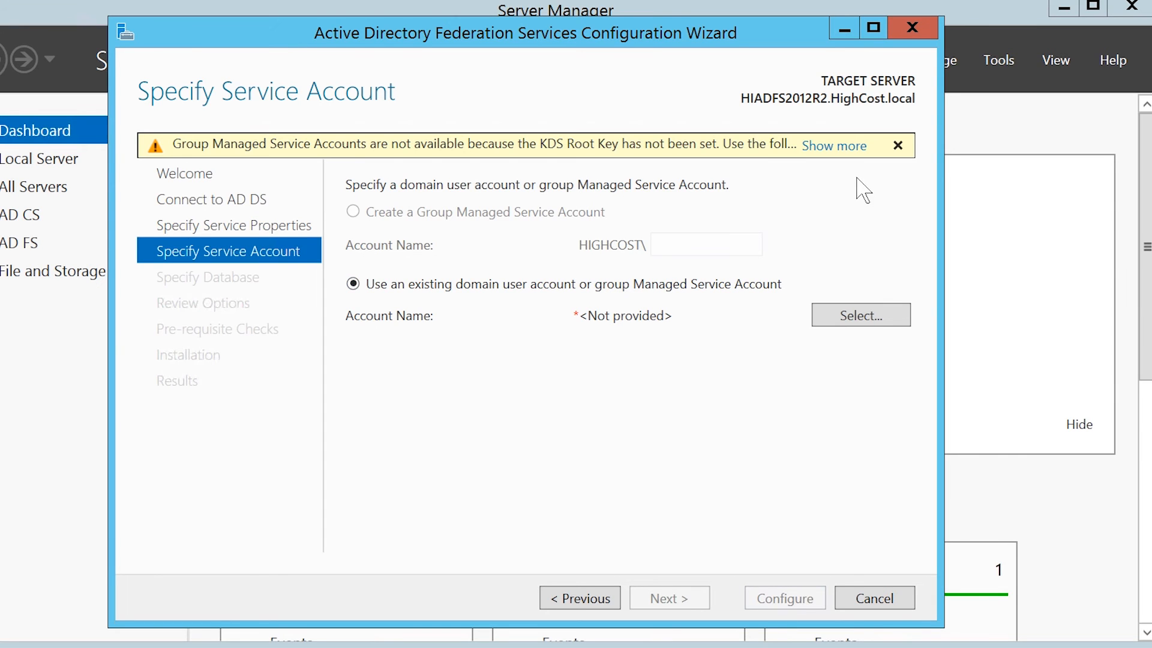
Show the full service account warning about the KDS Root Key and switch back to the main Server Manager window.
click(852, 149)
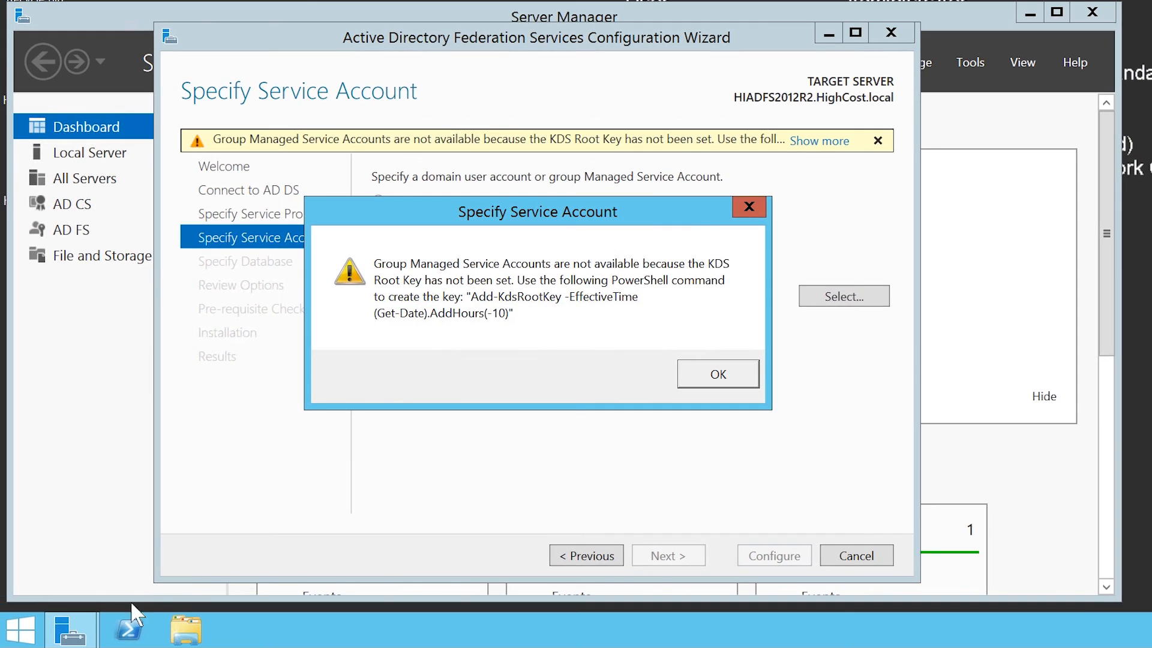
mouse_move(68, 628)
click(129, 549)
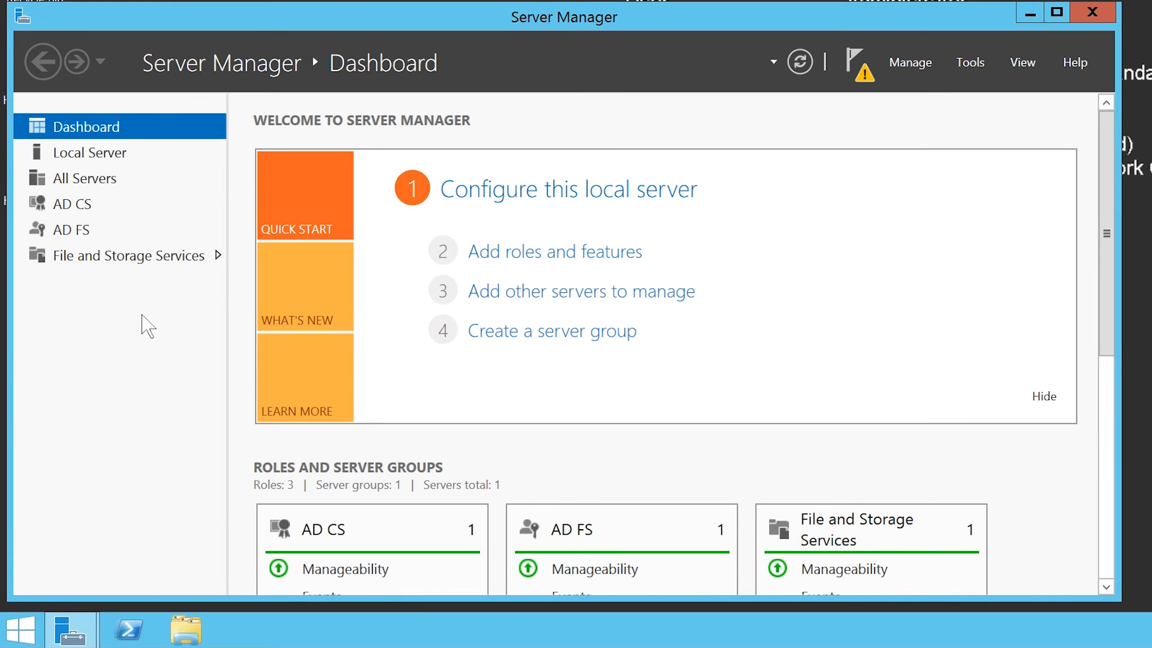
Find the domain's computers in Active Directory and add HighCostDC1 to the servers managed in Server Manager.
click(75, 183)
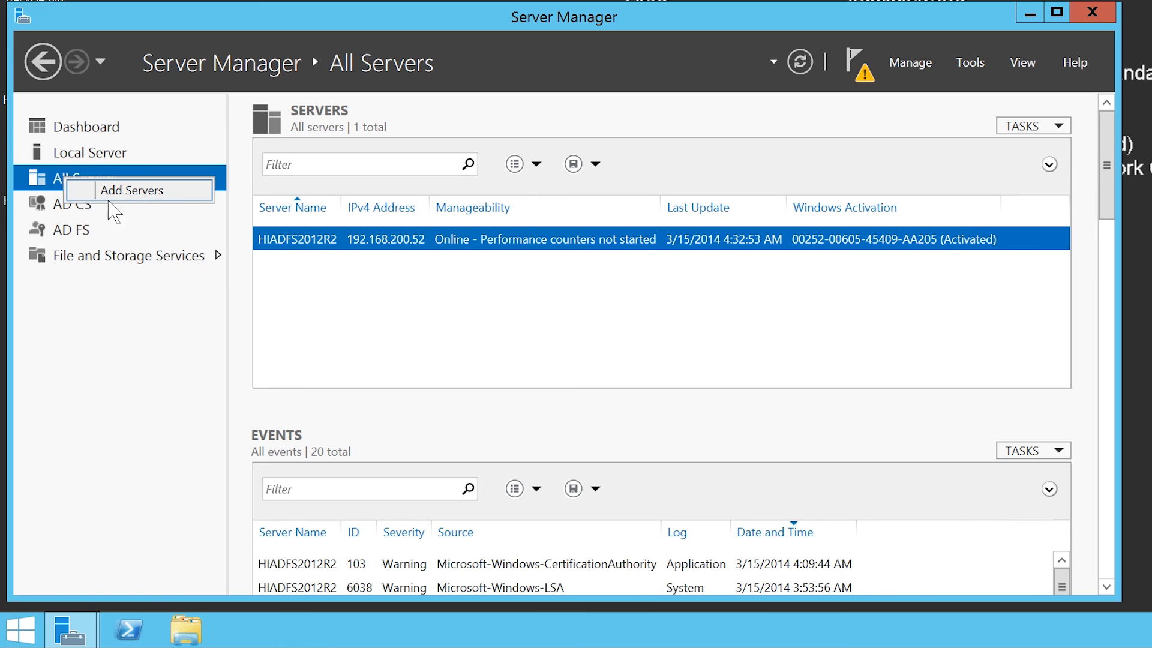
click(181, 199)
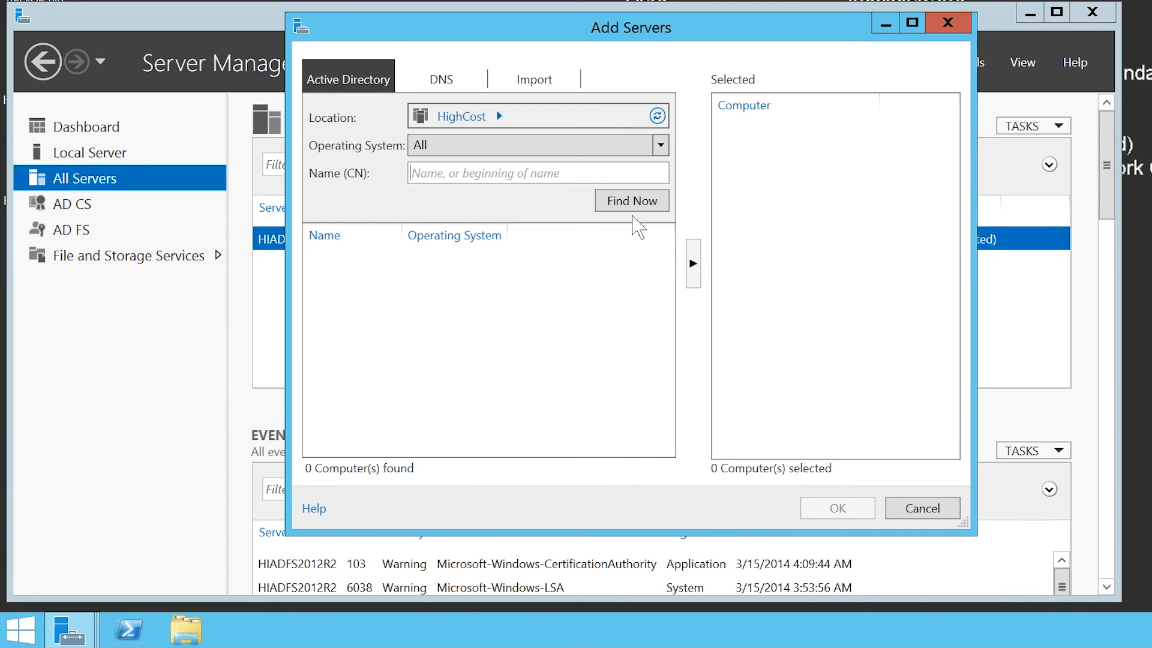
click(657, 209)
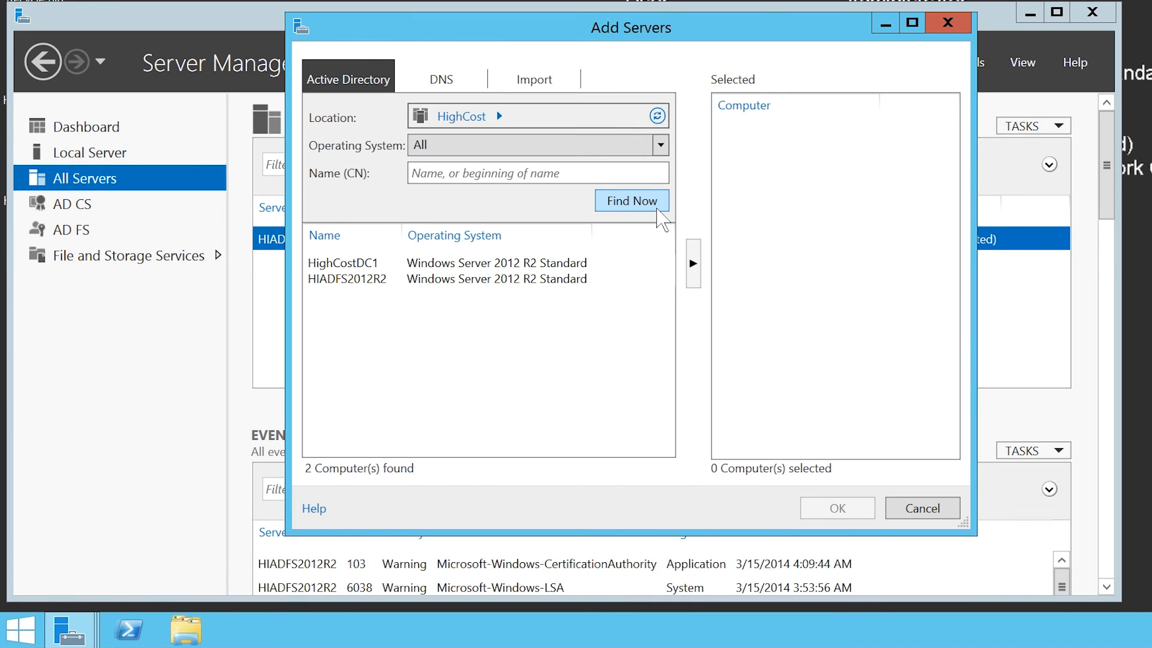
click(338, 265)
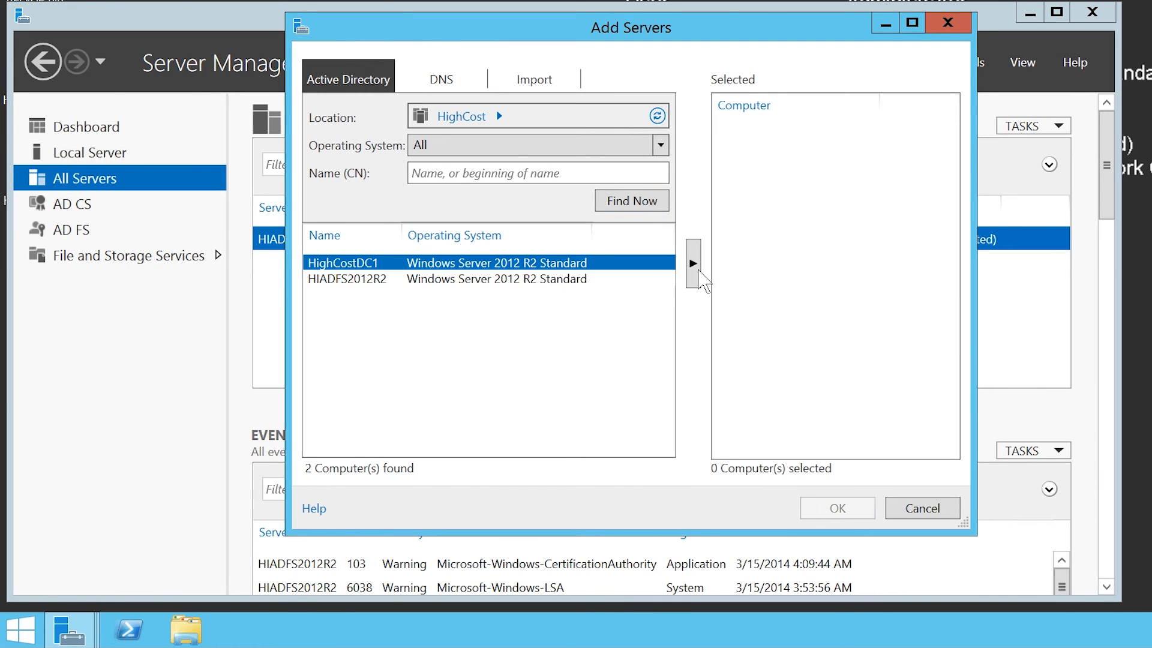
click(702, 280)
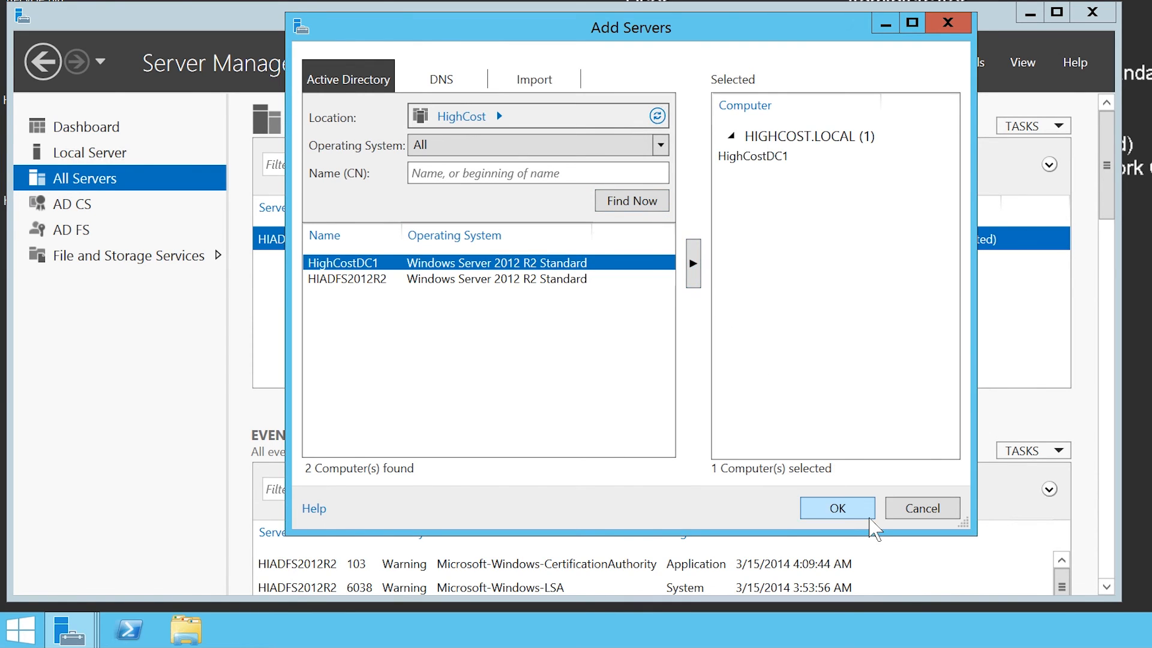
click(838, 508)
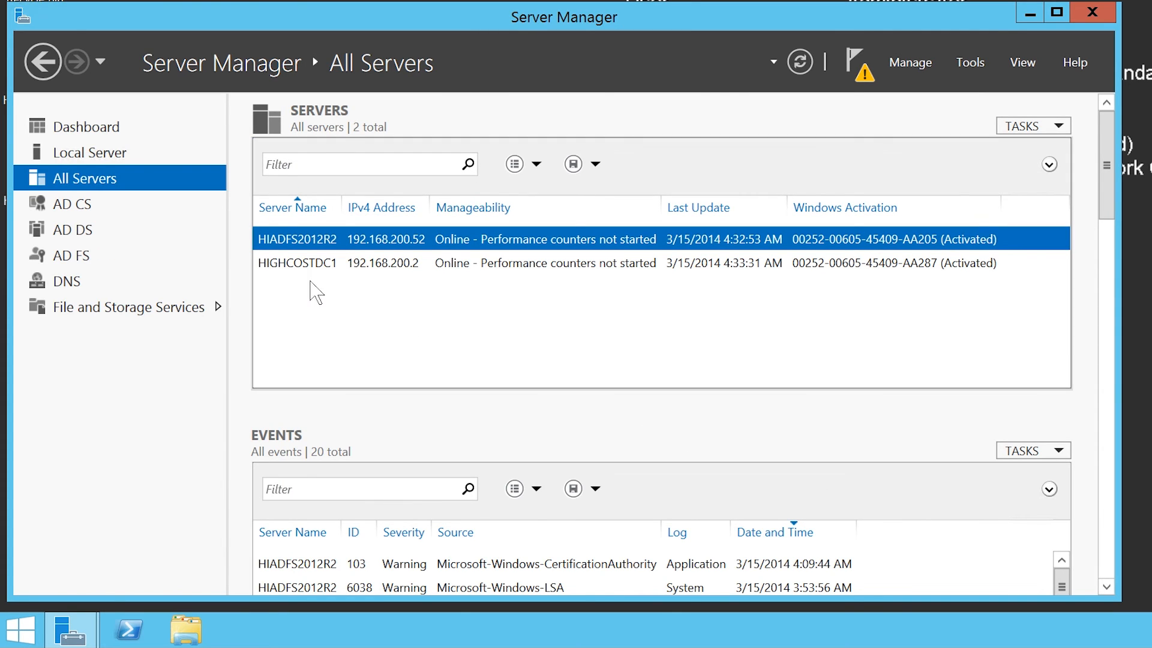
Open a remote Windows PowerShell session on HIGHCOSTDC1 and change to the root of the C: drive.
click(274, 268)
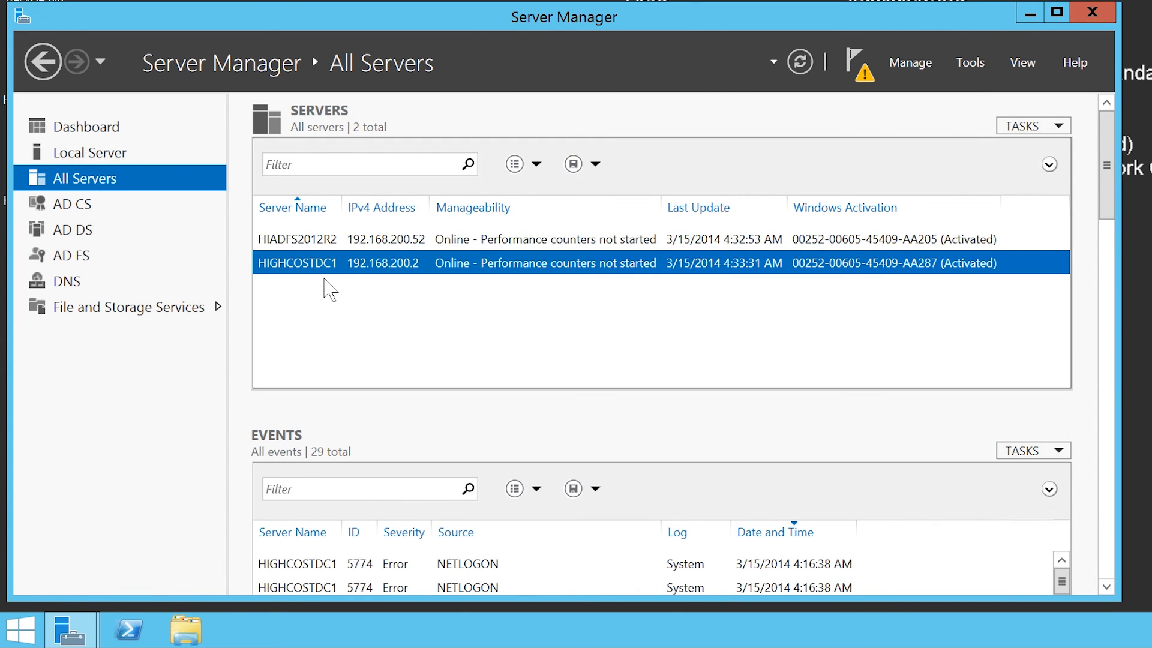
right_click(528, 274)
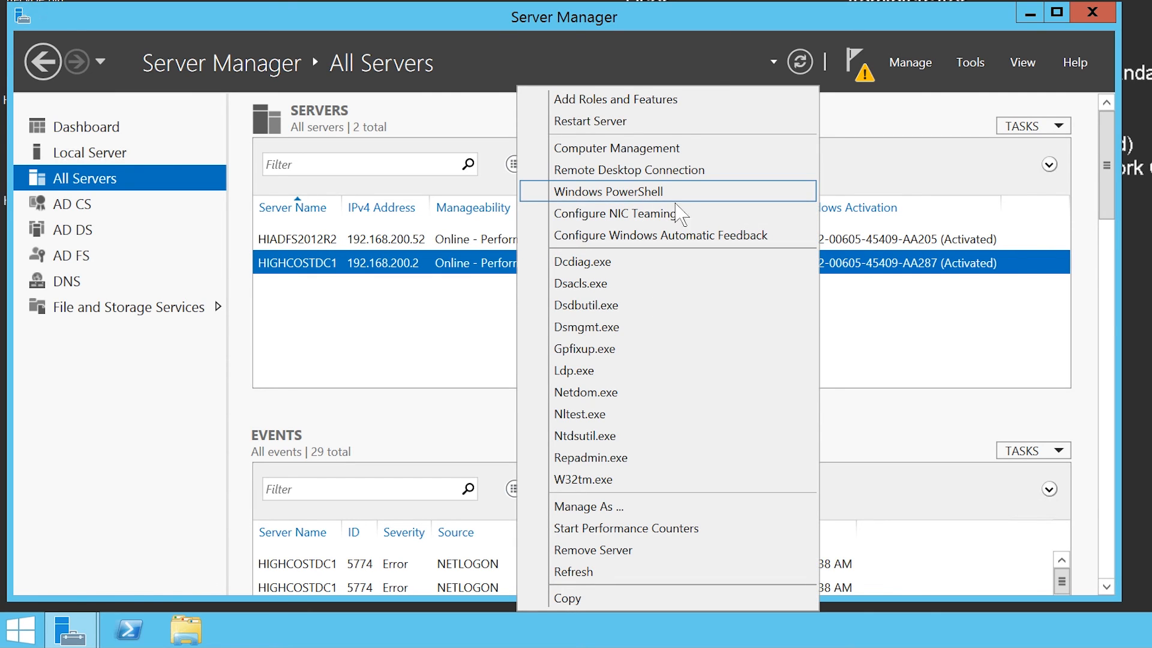
click(551, 200)
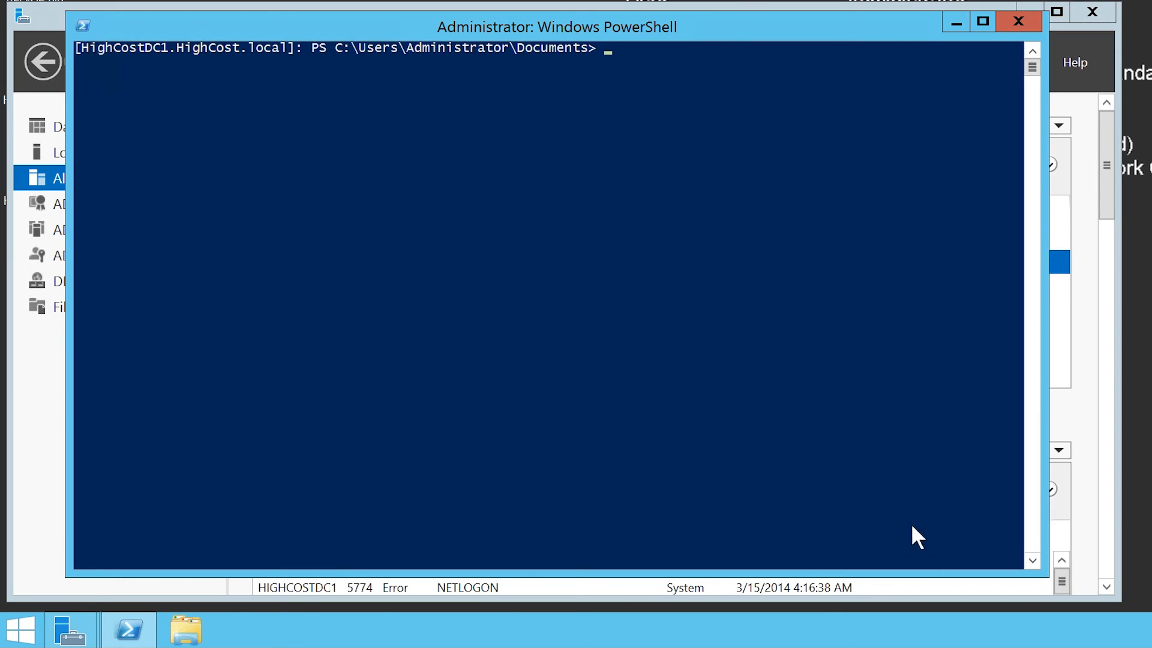
text(cd \)
key(Return)
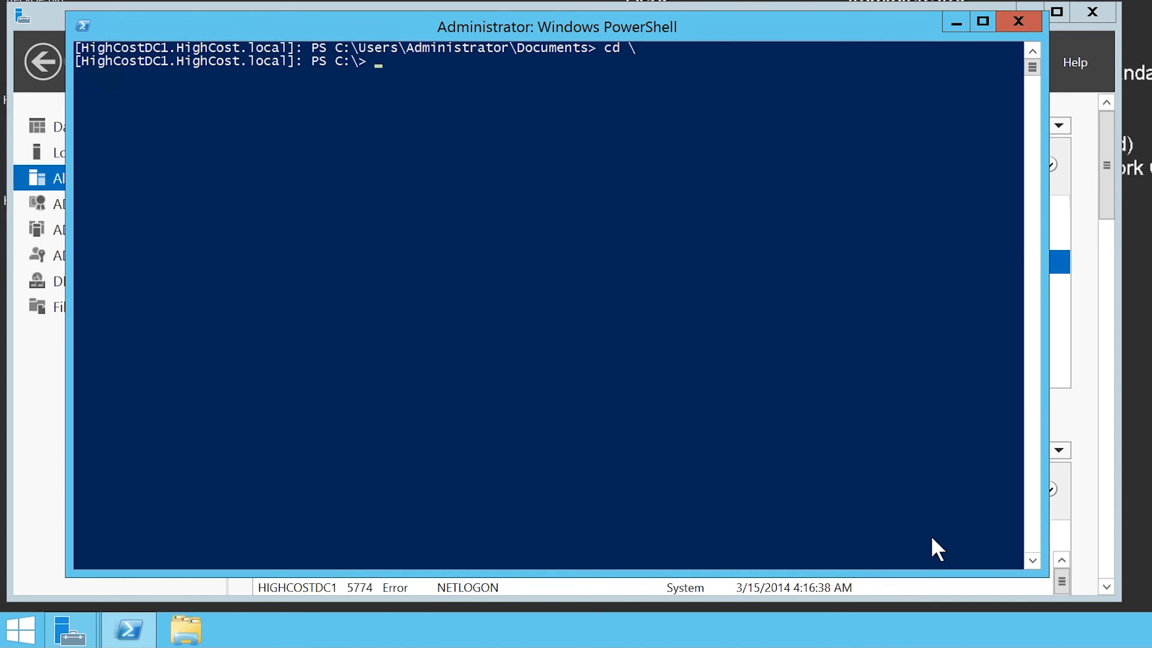
Create the KDS root key with Add-KdsRootKey -EffectiveTime (Get-Date).AddHours(-10), and exit the remote session and PowerShell.
text(Add-KdsRootKey -EffectiveTime (Get-Date).AddHours(-10))
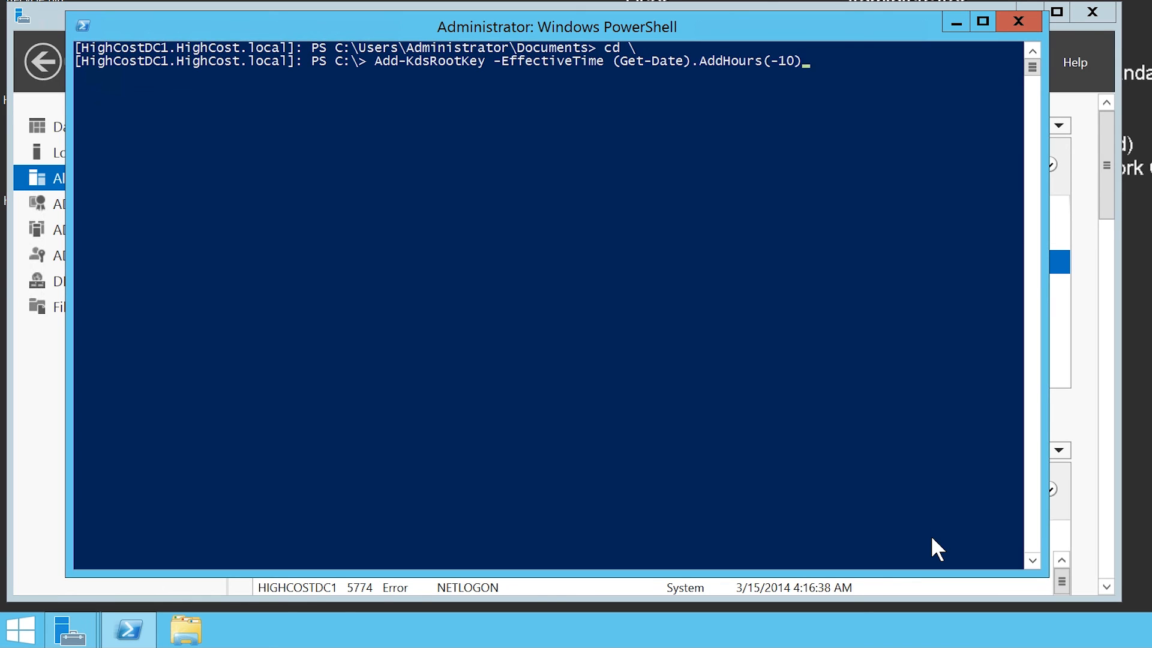
key(Return)
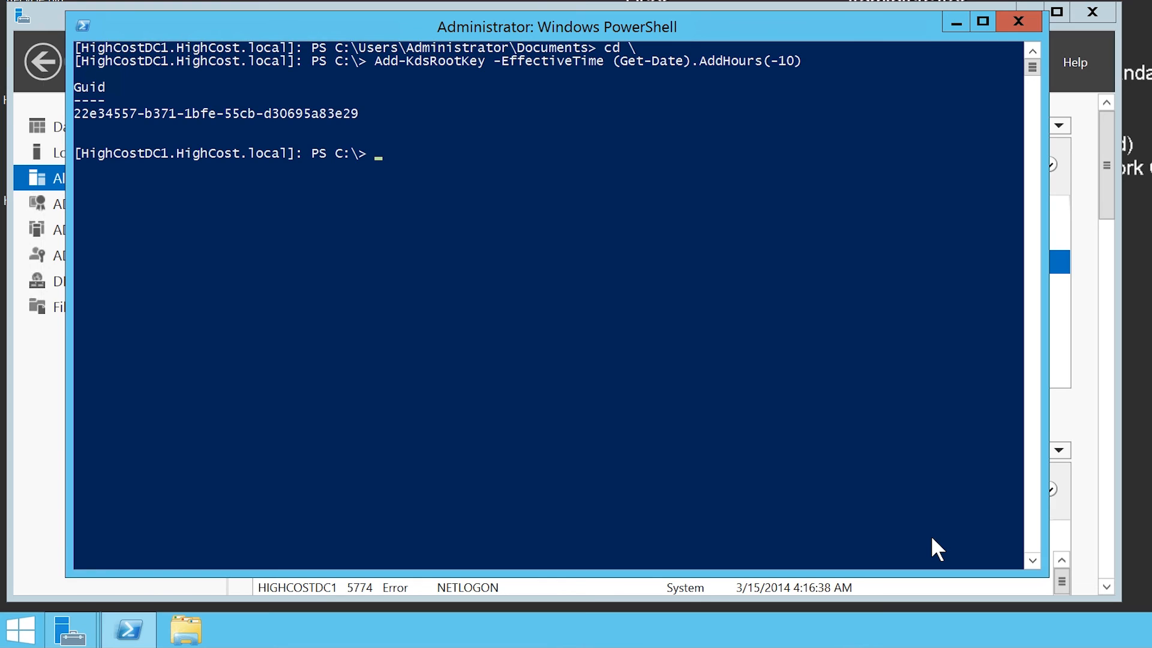
text(exit)
key(Return)
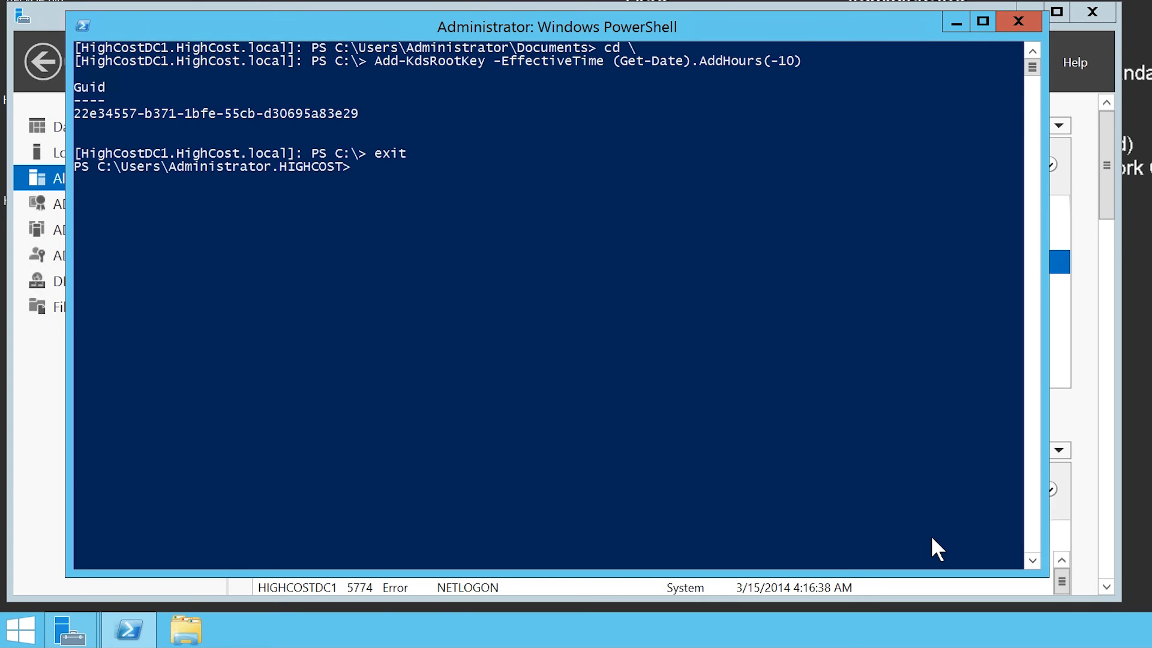
text(exit)
key(Return)
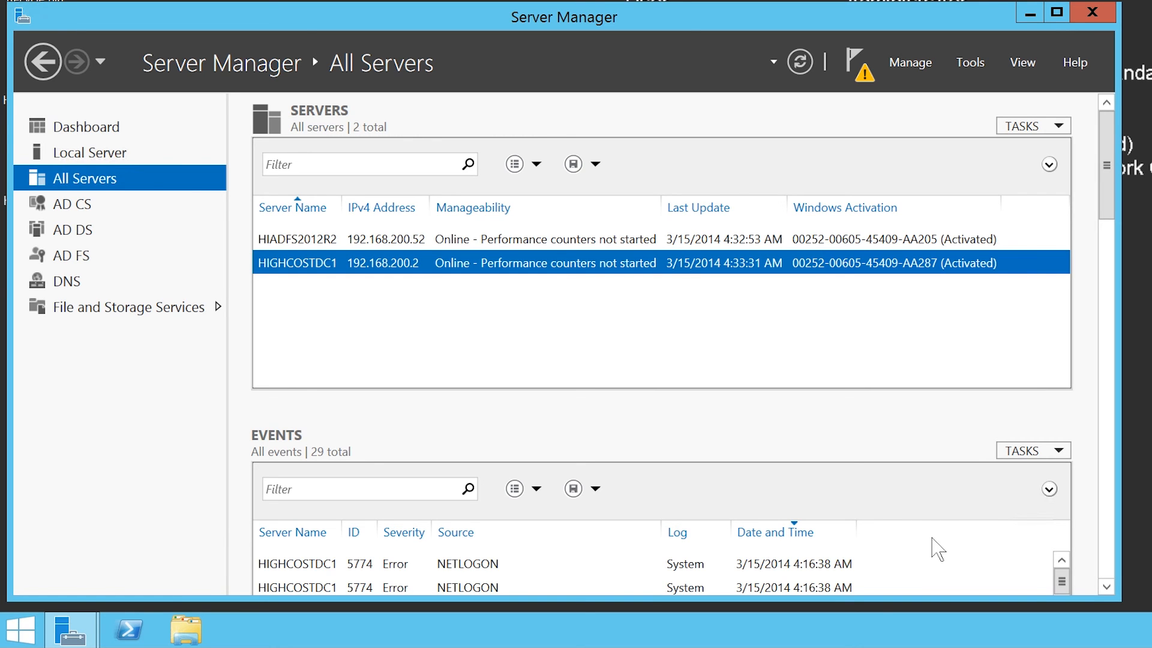
Return to the AD FS configuration wizard, dismiss the KDS Root Key warning and reload the Specify Service Account page.
mouse_move(70, 630)
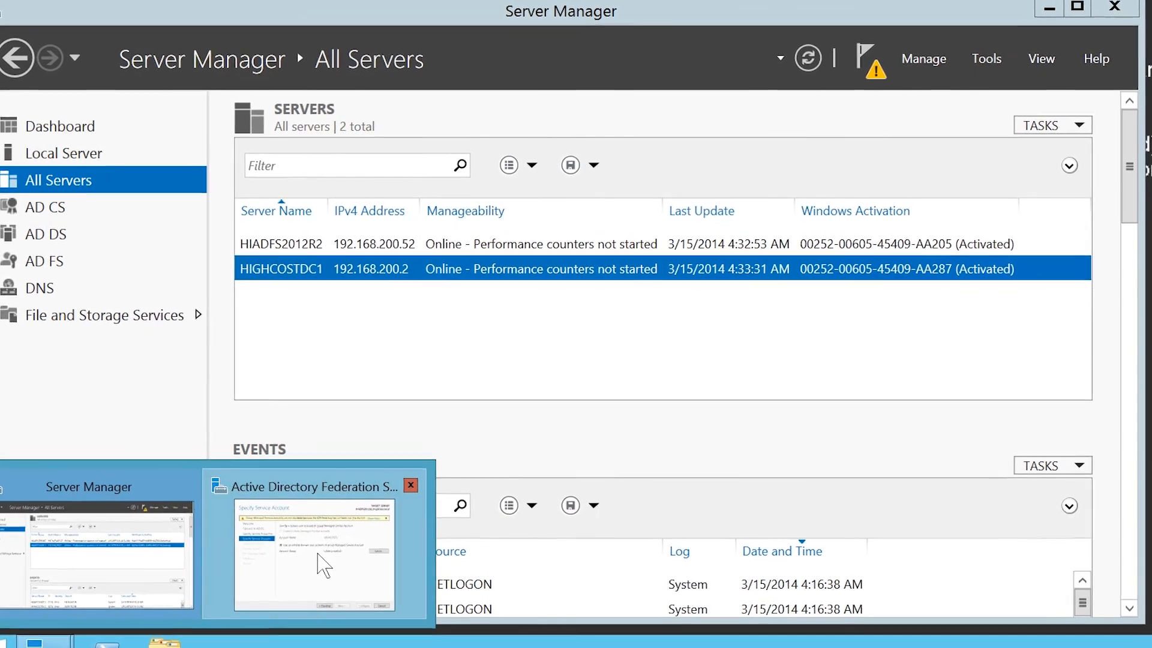
click(324, 564)
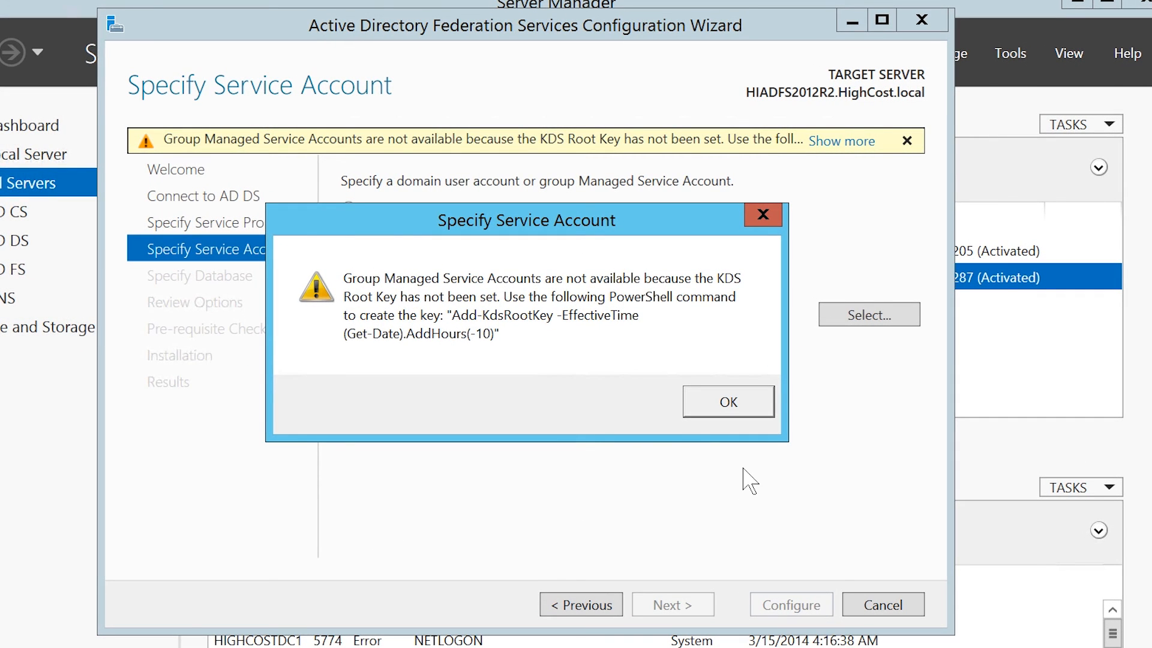
click(763, 414)
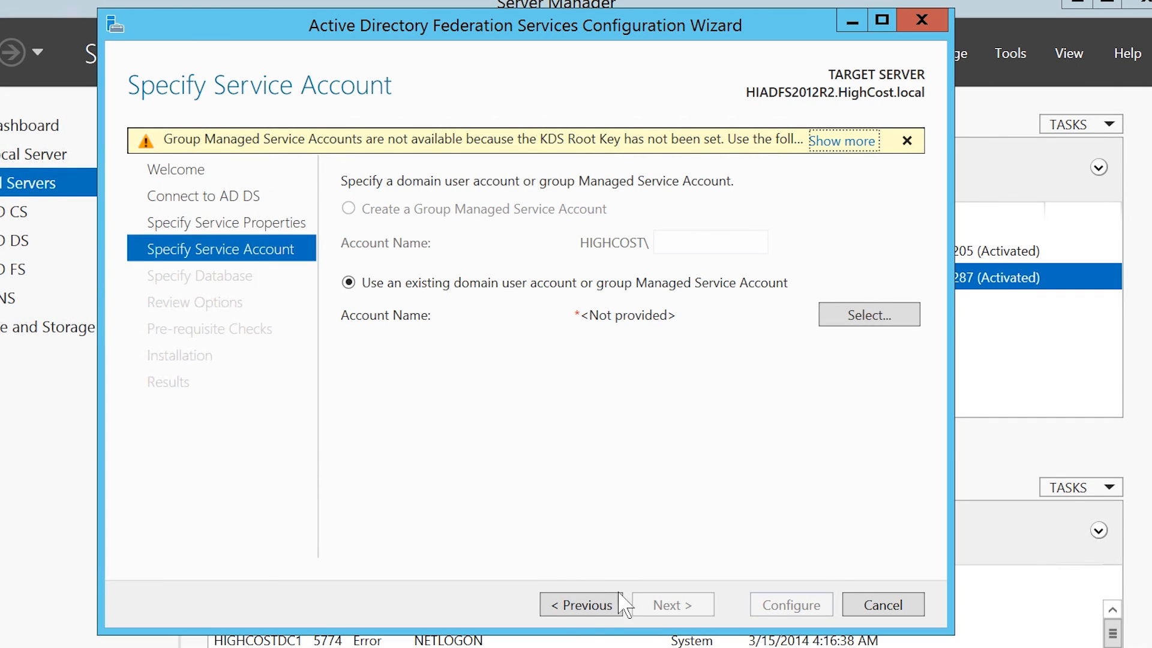
click(592, 611)
click(708, 607)
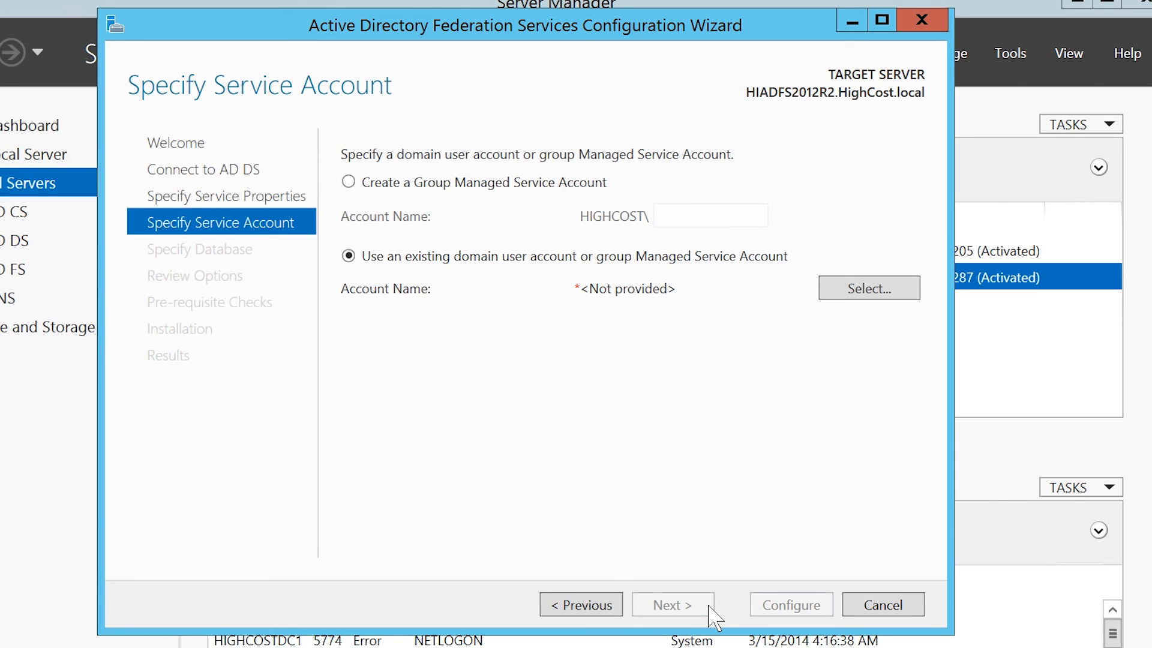
Choose to create a Group Managed Service Account named FsGMSA and continue to the configuration database page.
click(353, 186)
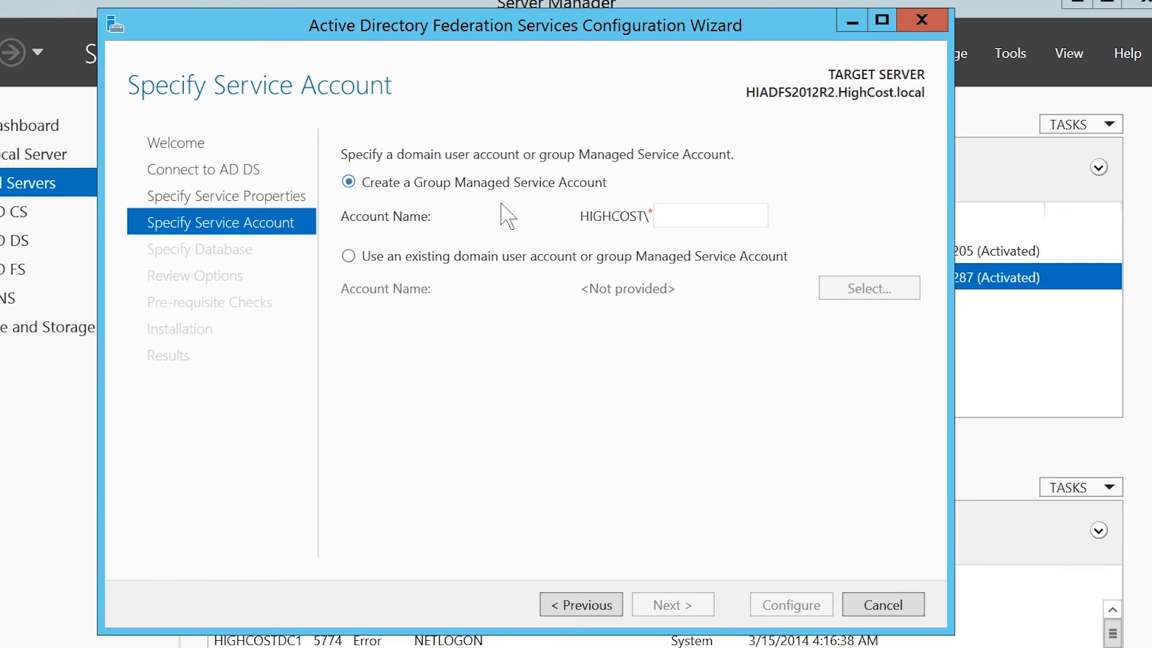
click(726, 222)
text(FsGMSA)
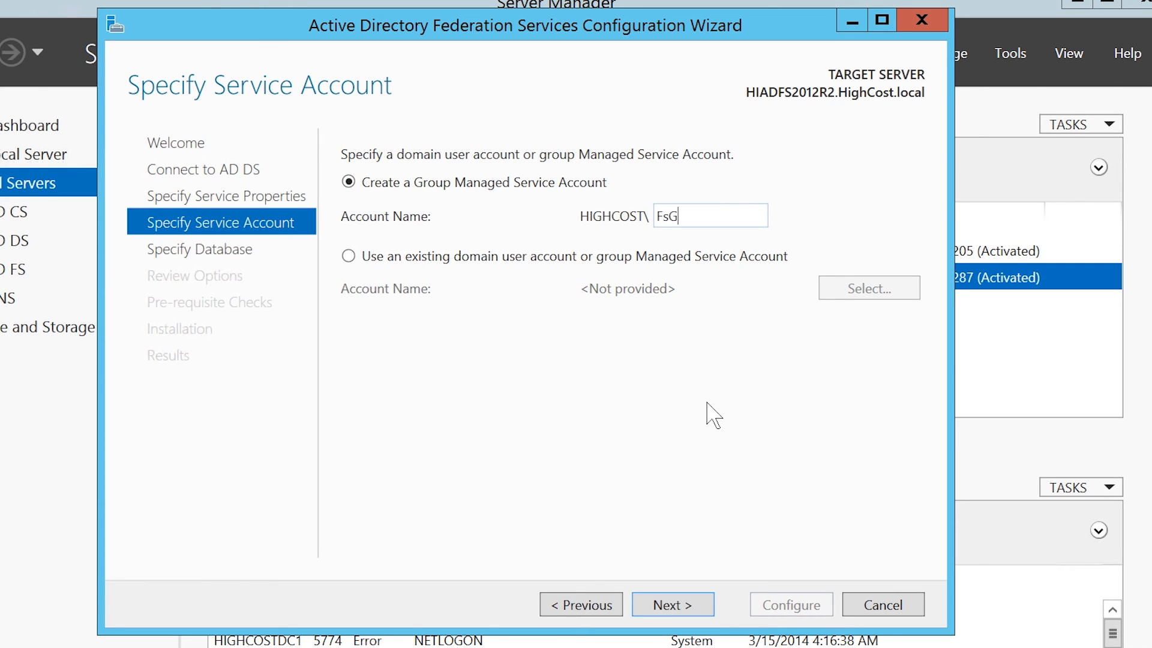
click(708, 615)
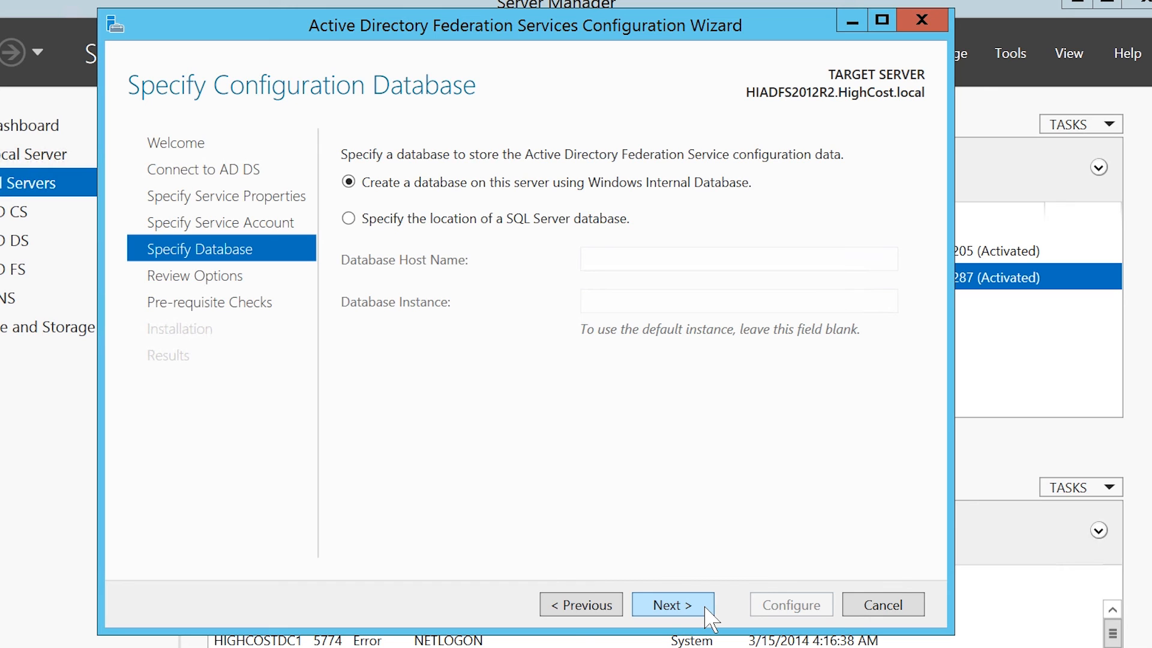
Keep Windows Internal Database as the configuration store, configure the federation server after the pre-requisite checks, and close the wizard.
click(711, 618)
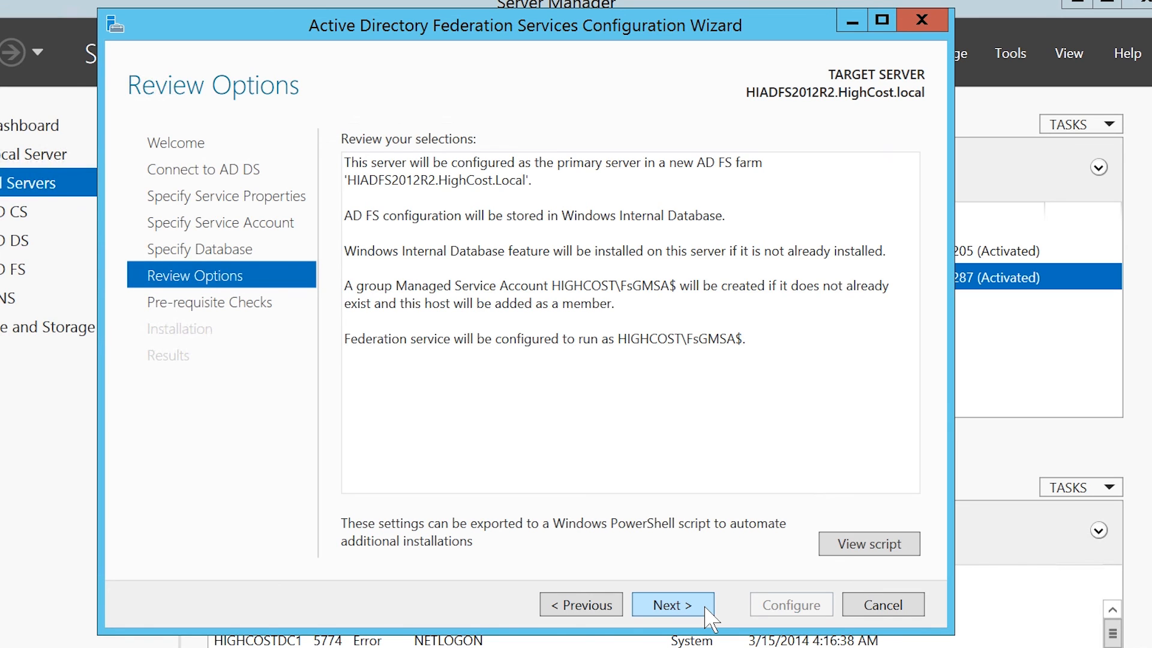
click(706, 608)
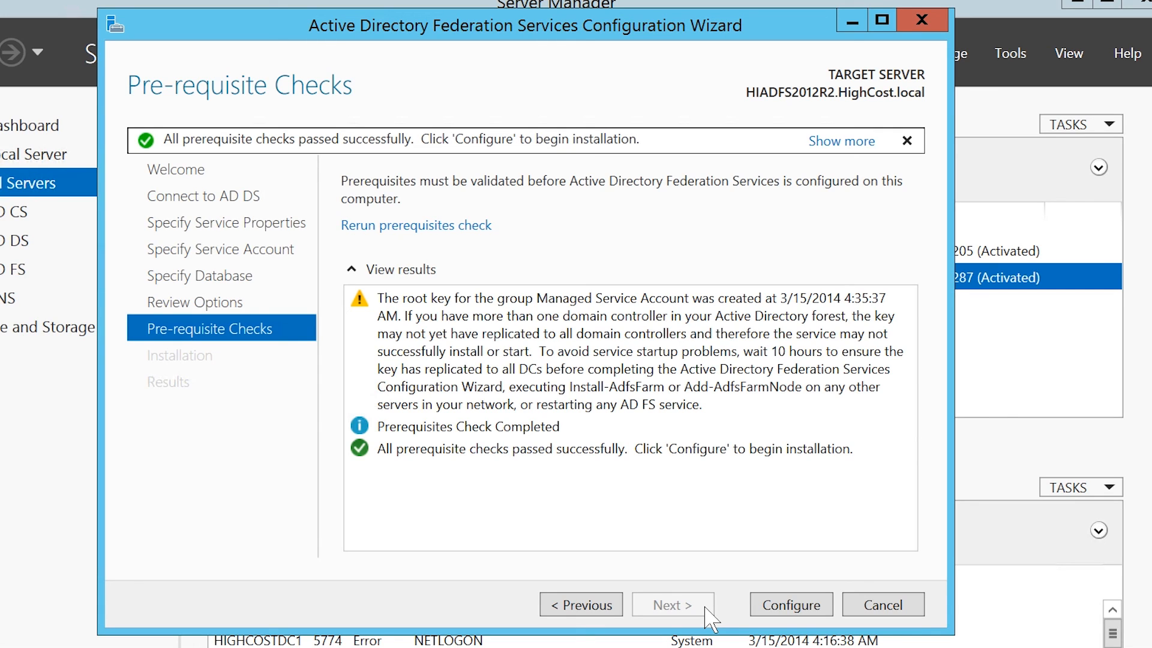
click(579, 391)
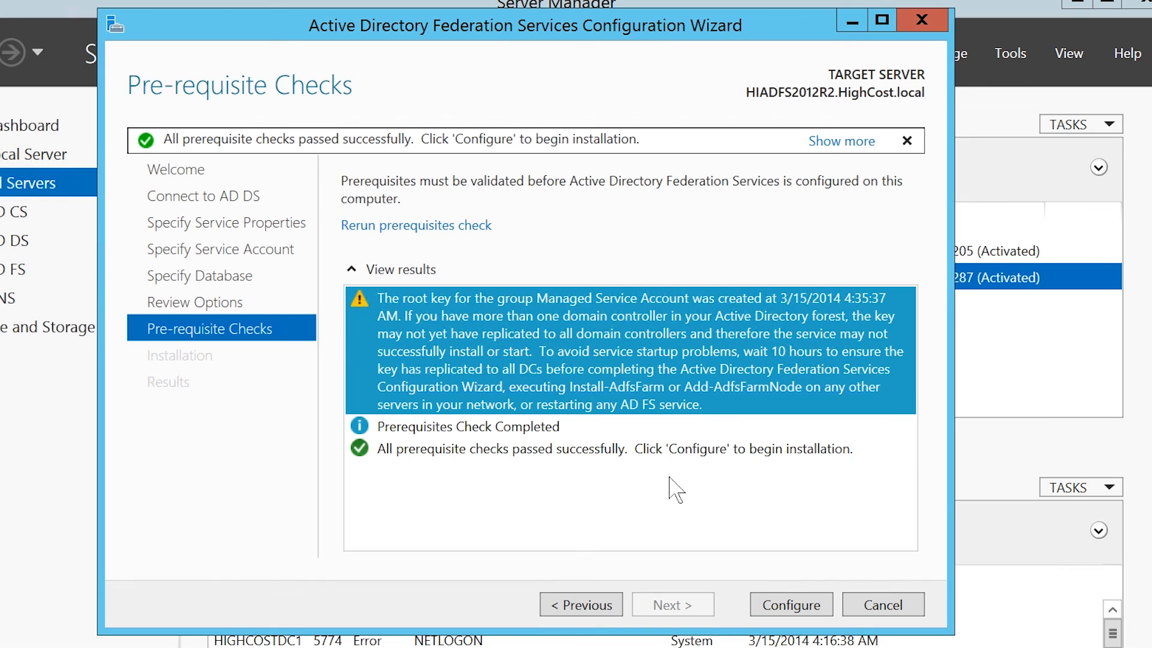
click(836, 613)
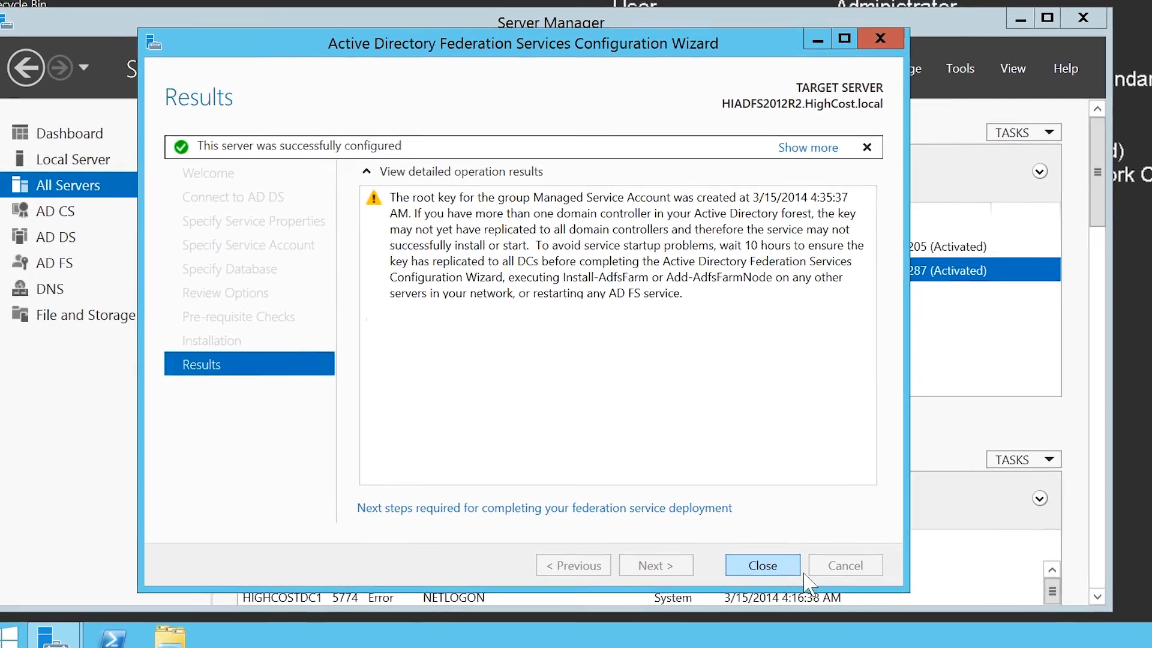
click(790, 562)
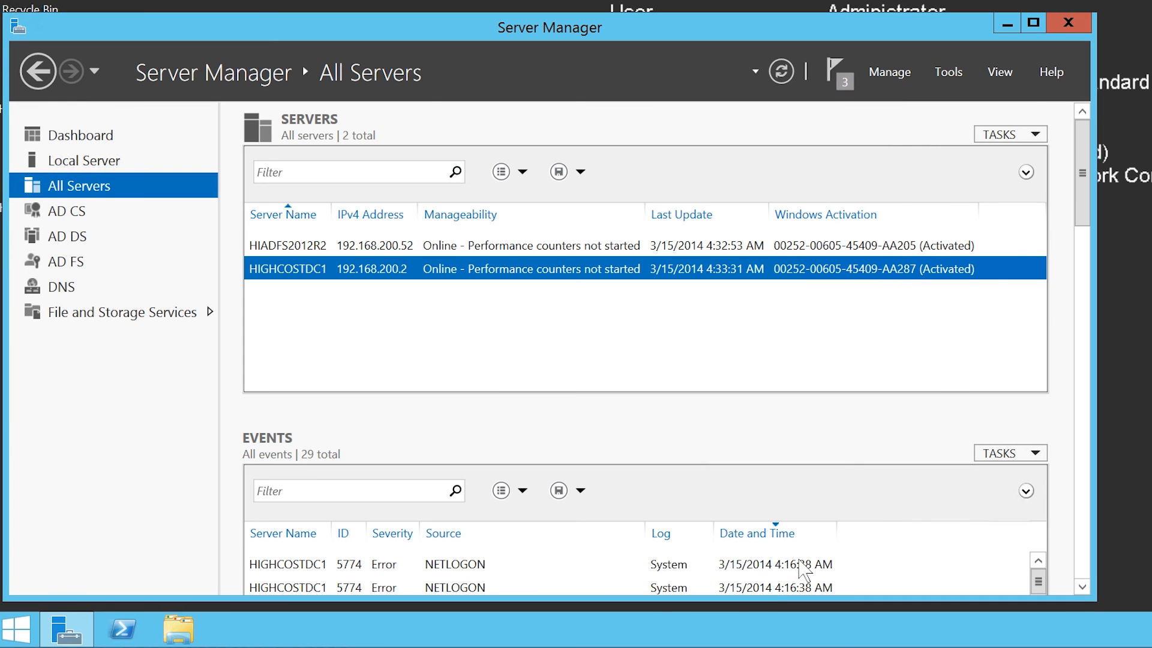
Open the AD FS Management console and expand the Service, Trust Relationships and Authentication Policies folders.
click(951, 73)
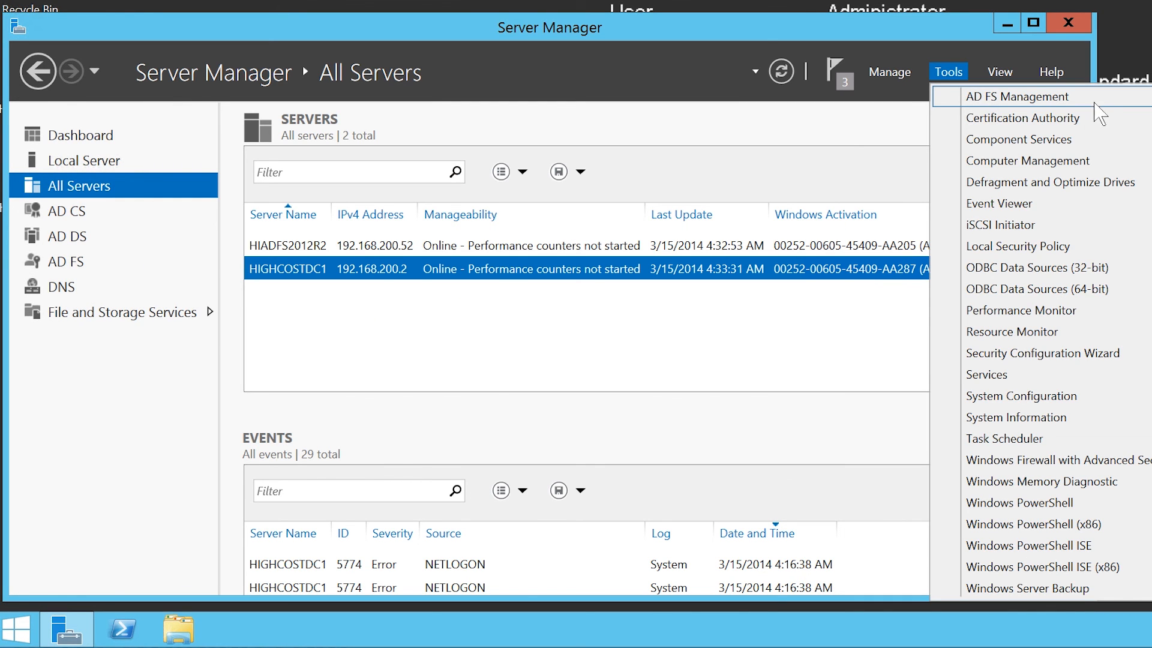
click(966, 105)
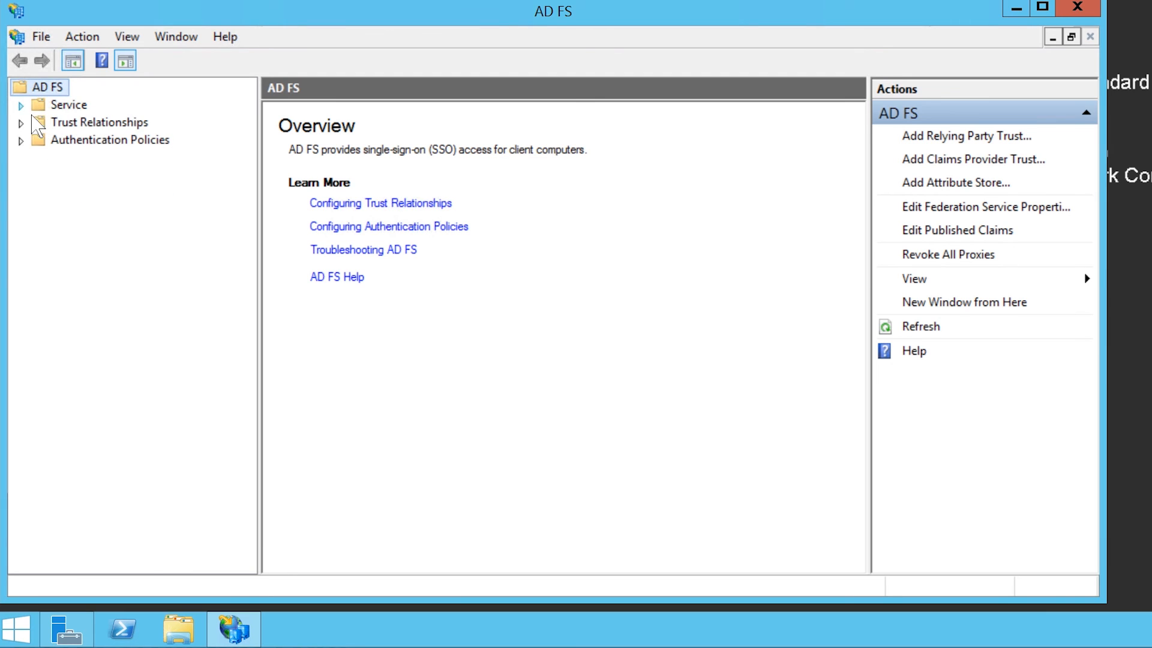
click(20, 105)
click(20, 175)
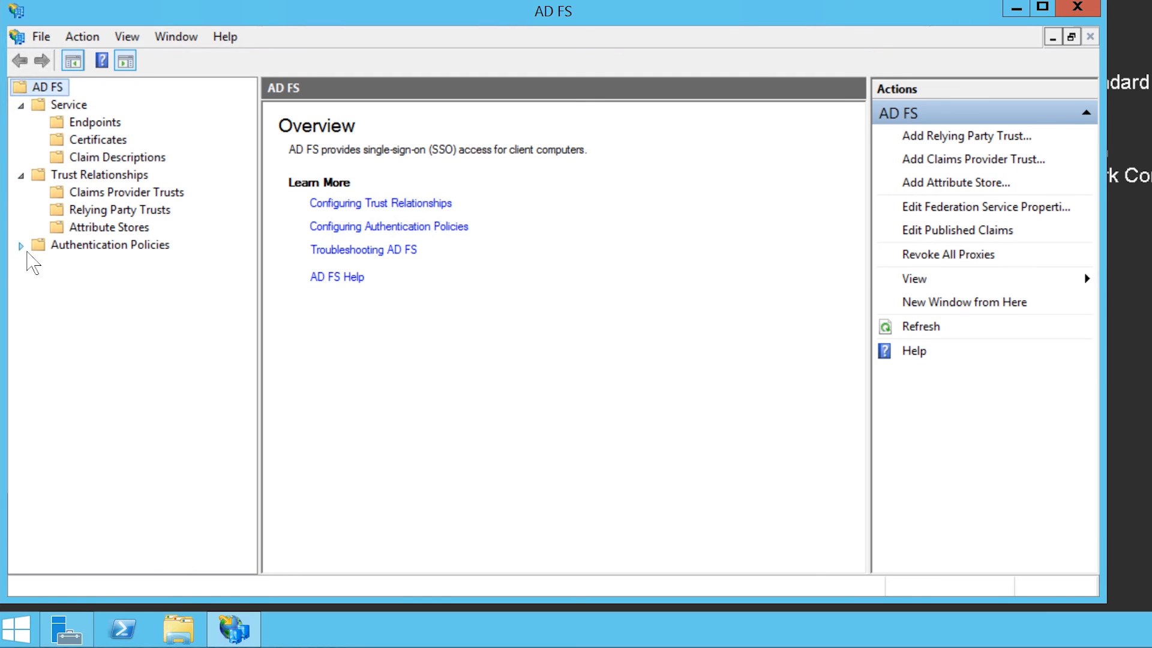
click(20, 244)
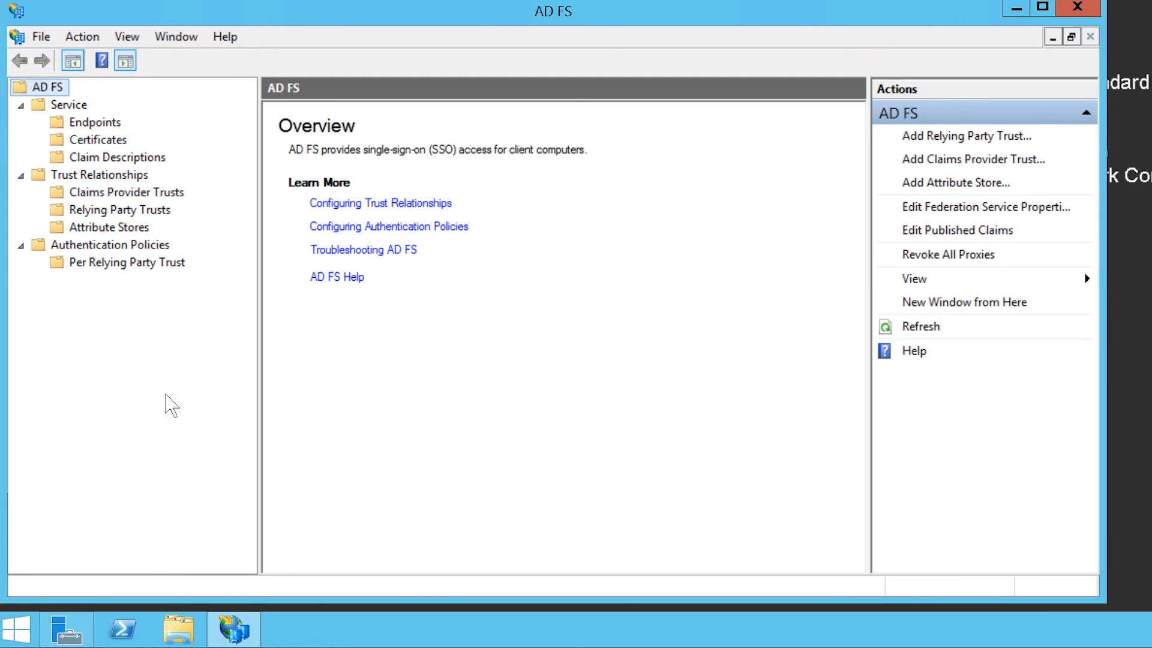